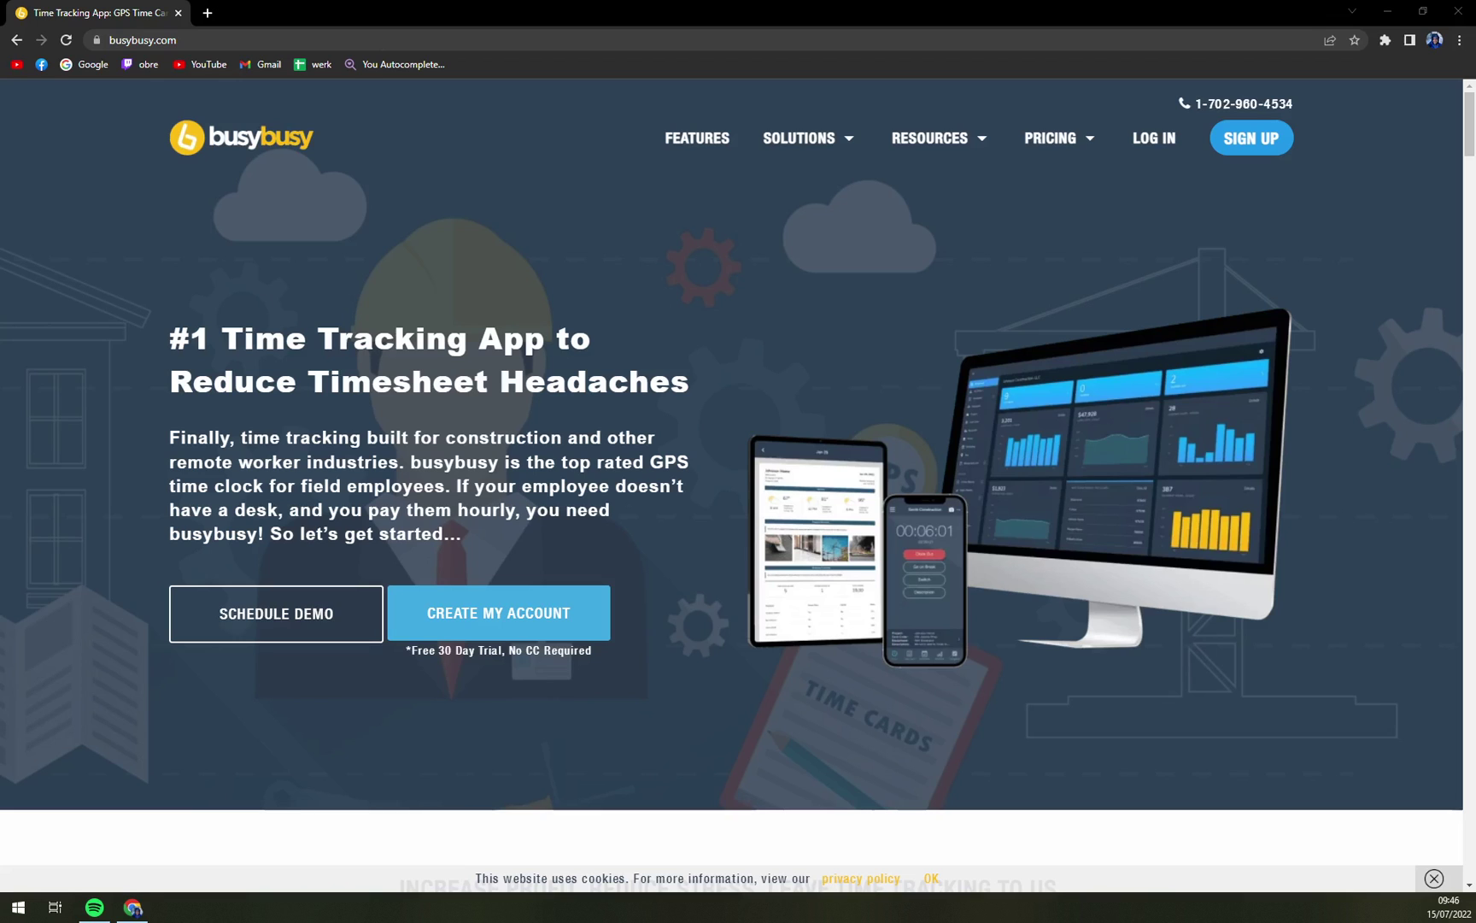
scroll(985, 630, down, 3)
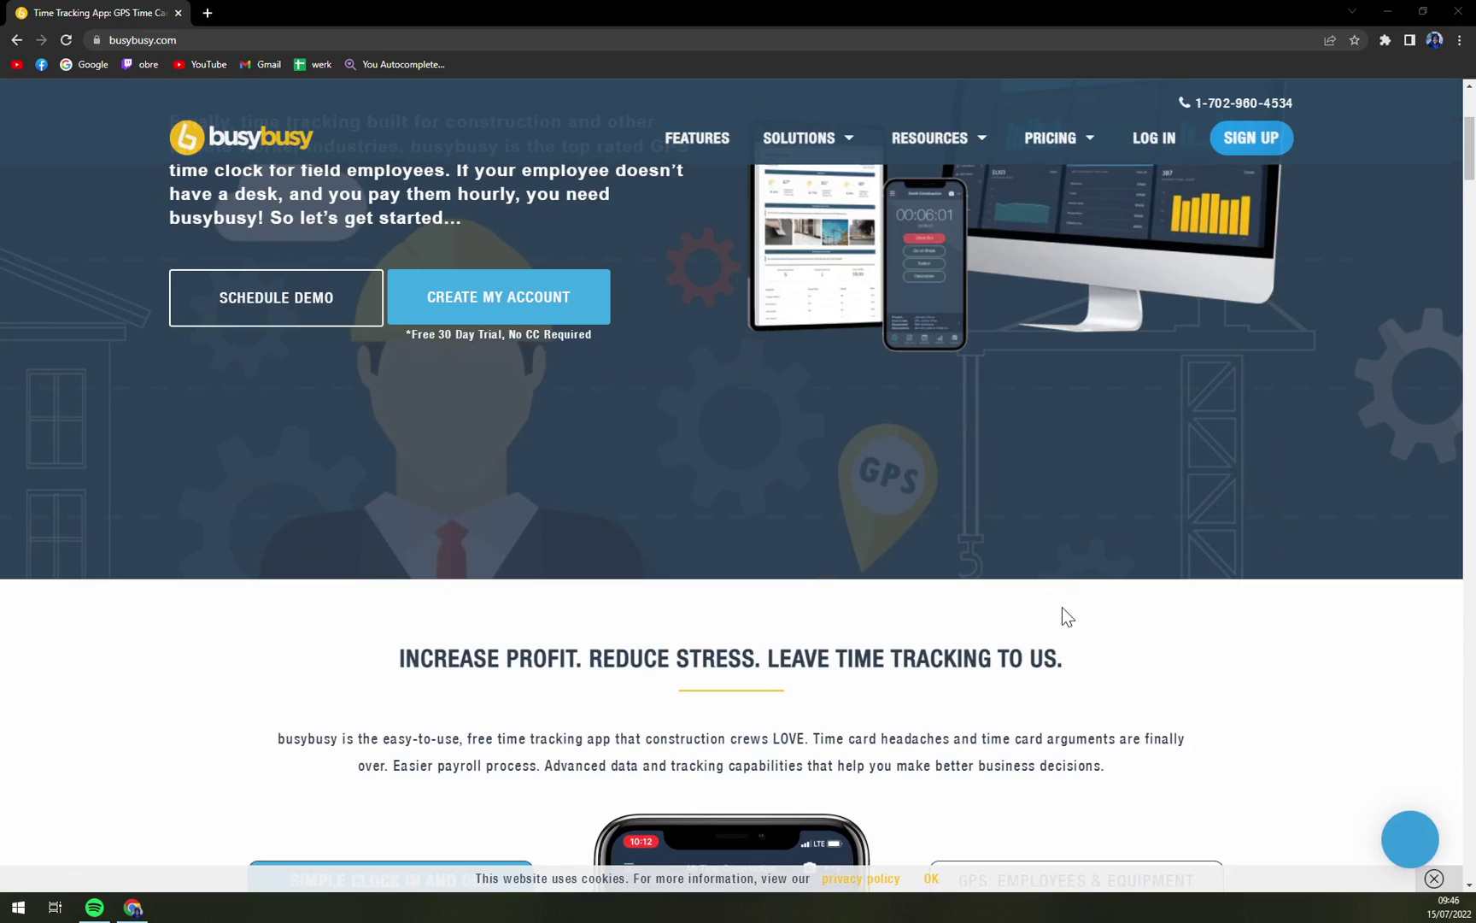
scroll(1063, 608, down, 1)
scroll(1062, 609, down, 1)
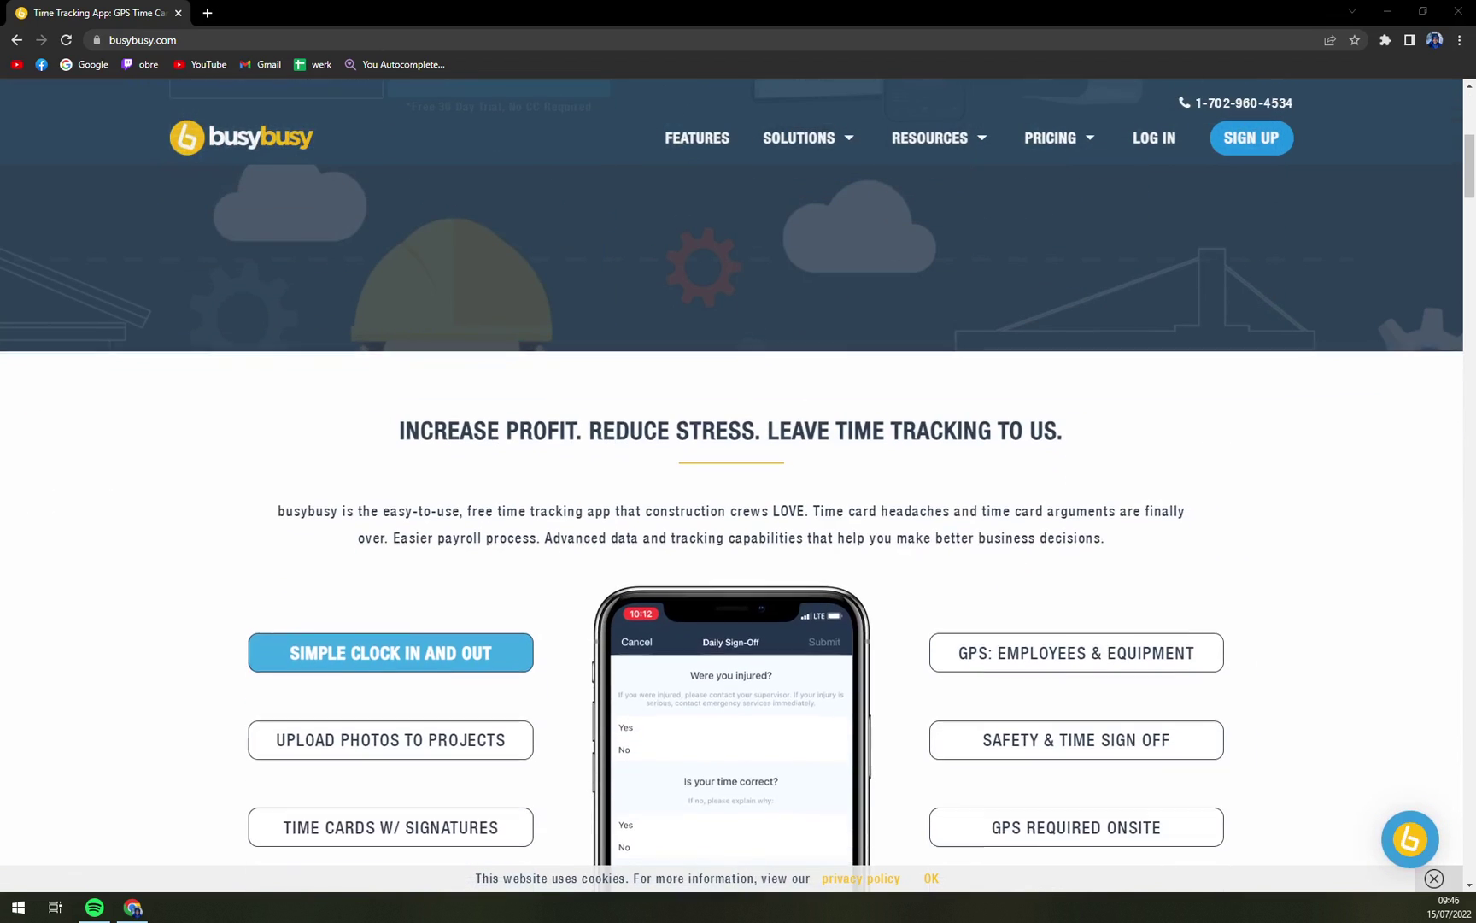
scroll(1279, 557, down, 1)
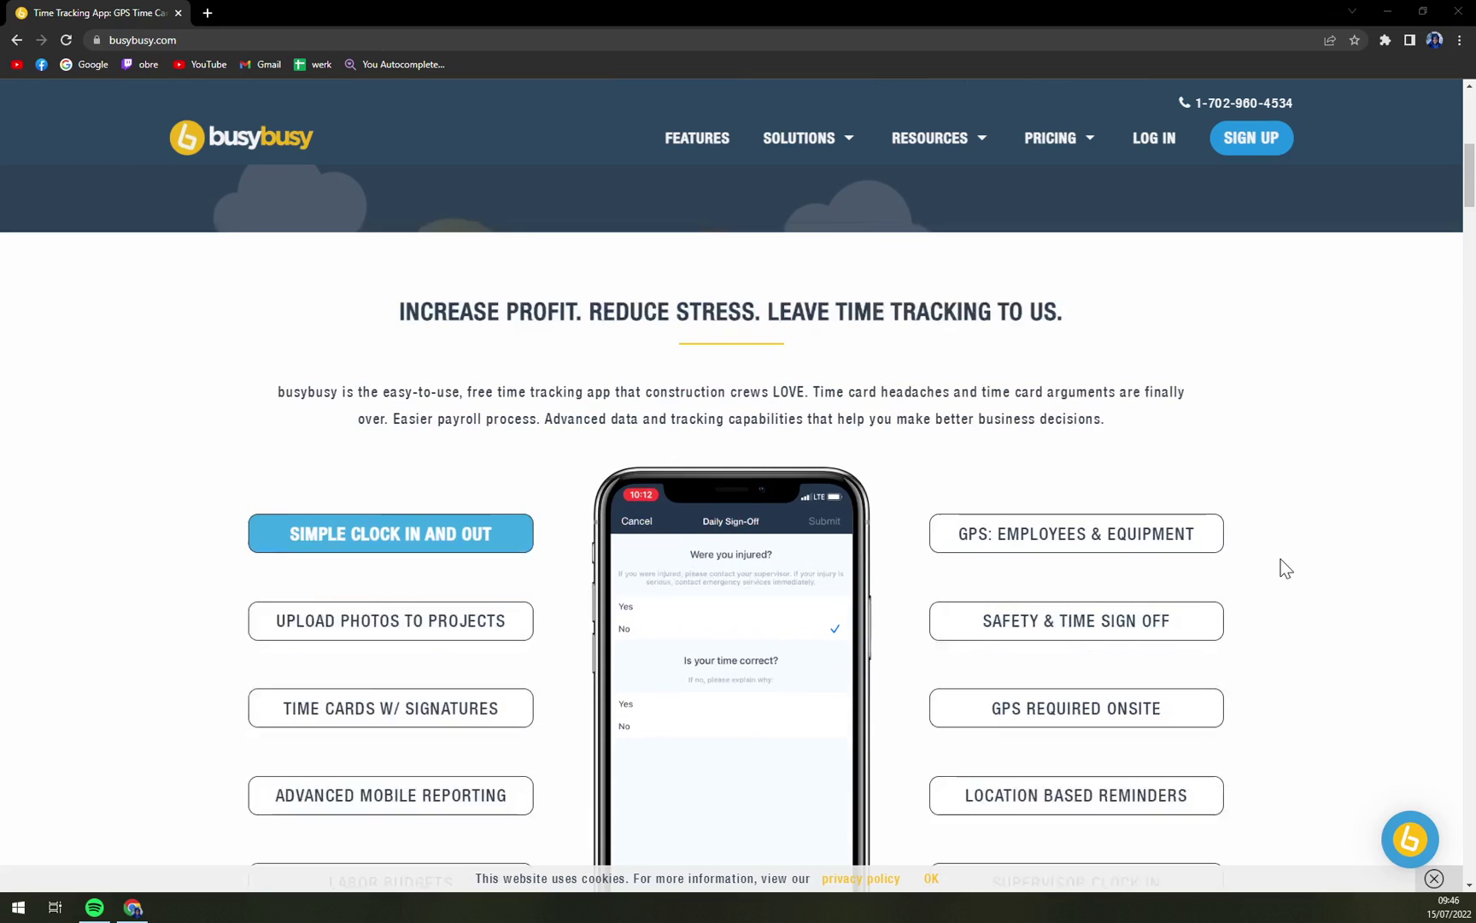
scroll(1303, 561, down, 2)
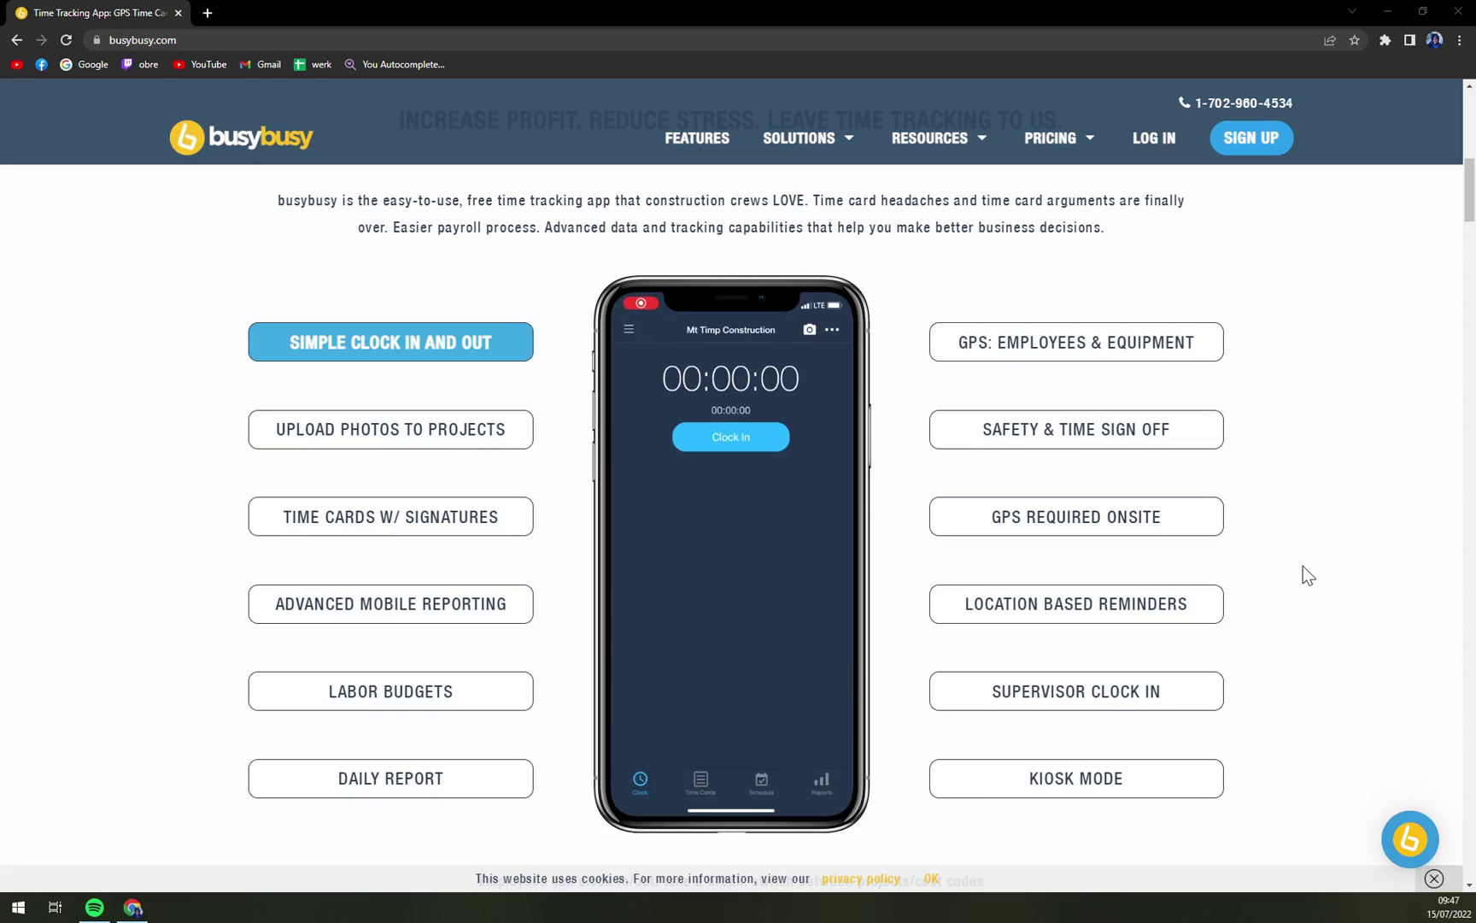
scroll(1303, 566, down, 2)
scroll(1293, 588, down, 2)
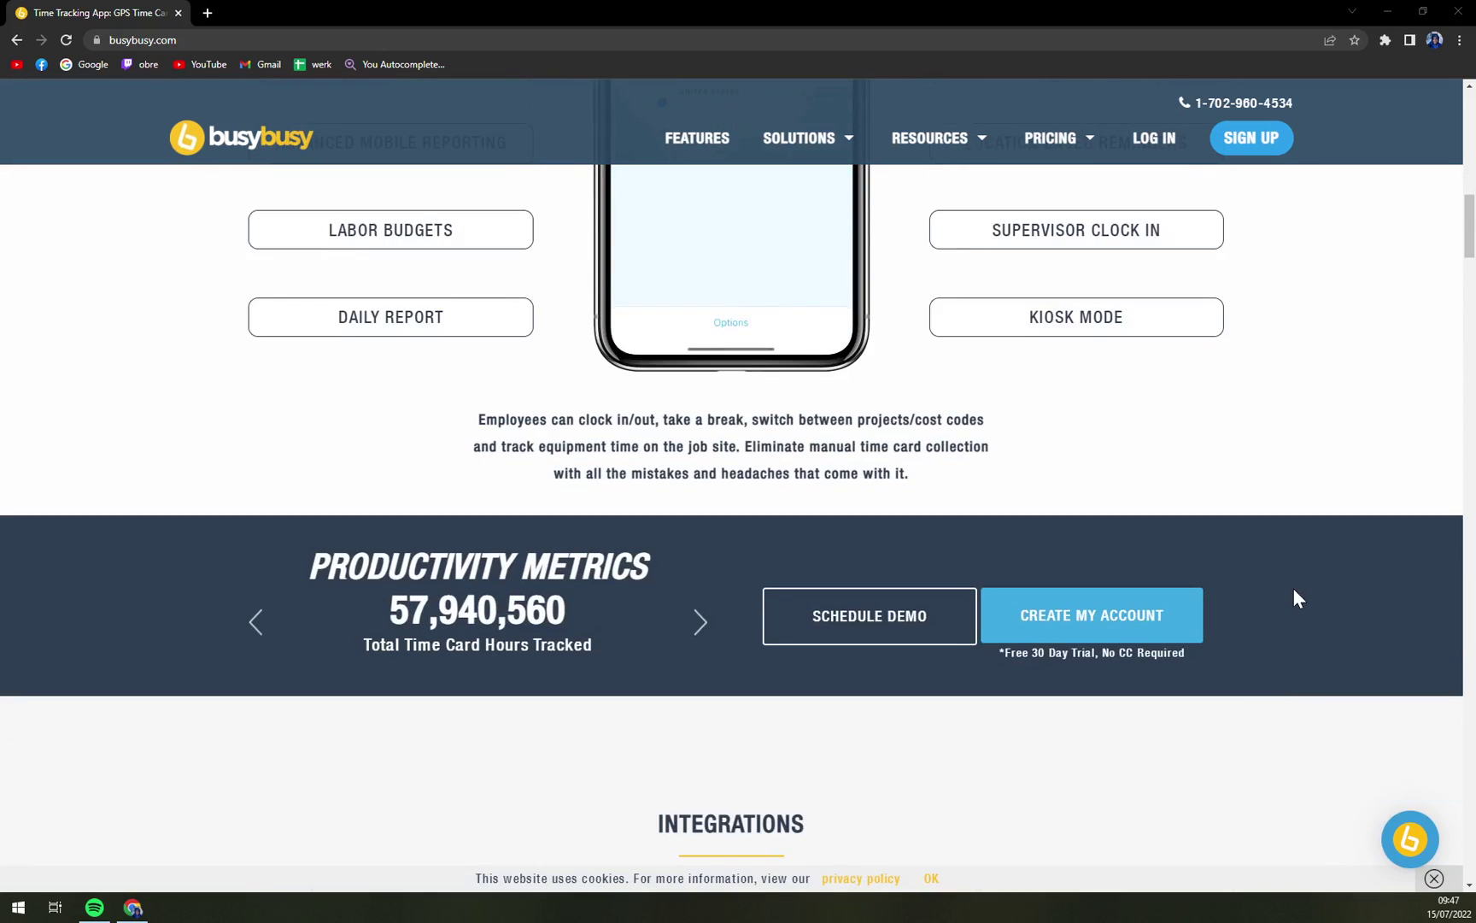
scroll(1294, 588, up, 4)
scroll(1294, 589, down, 1)
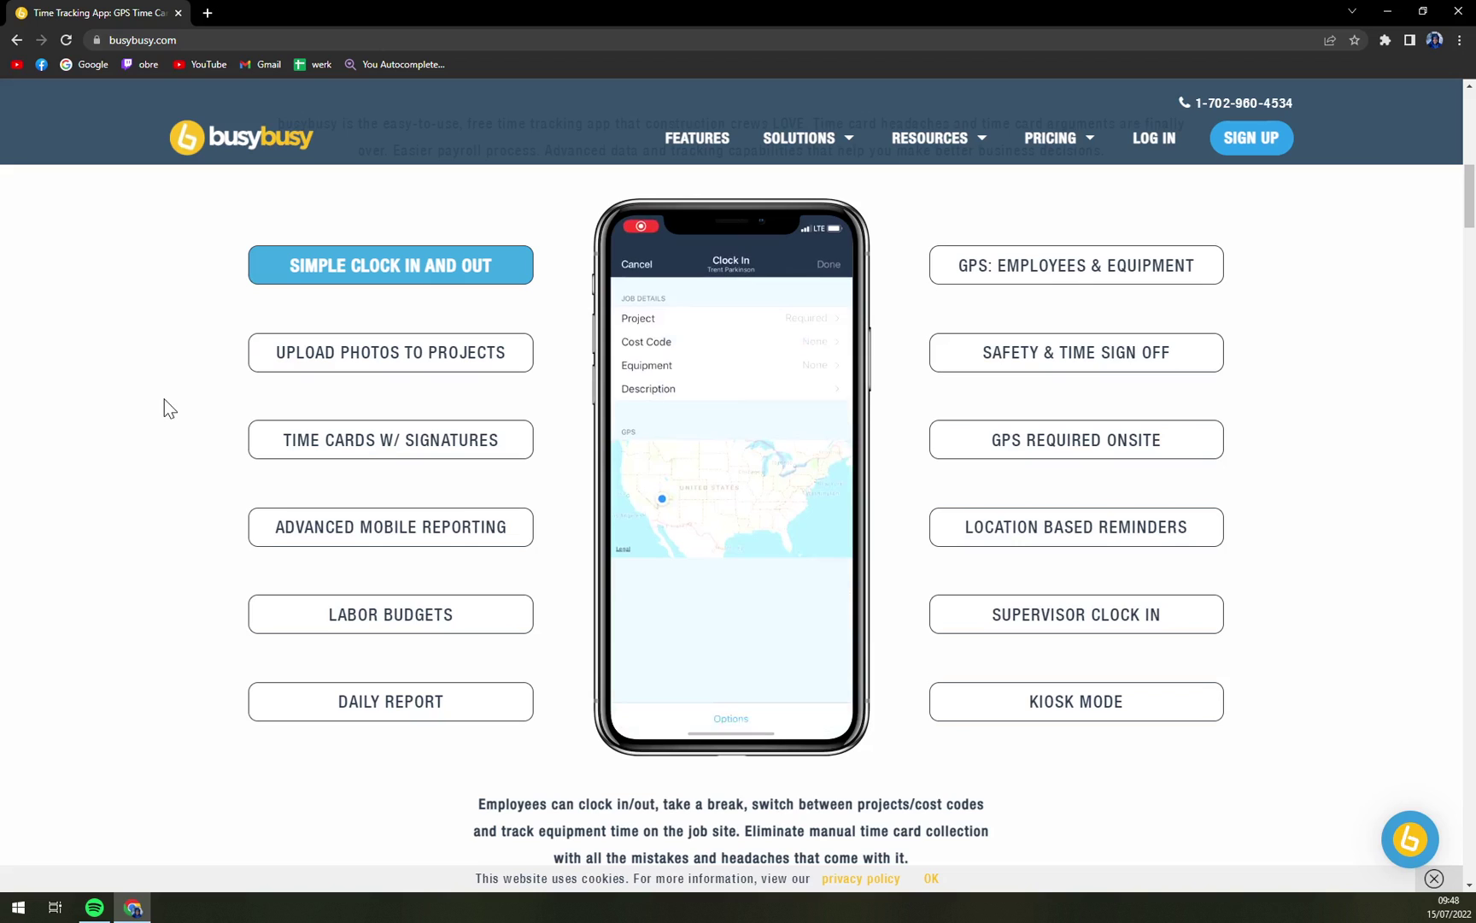
scroll(197, 352, up, 1)
scroll(198, 352, up, 5)
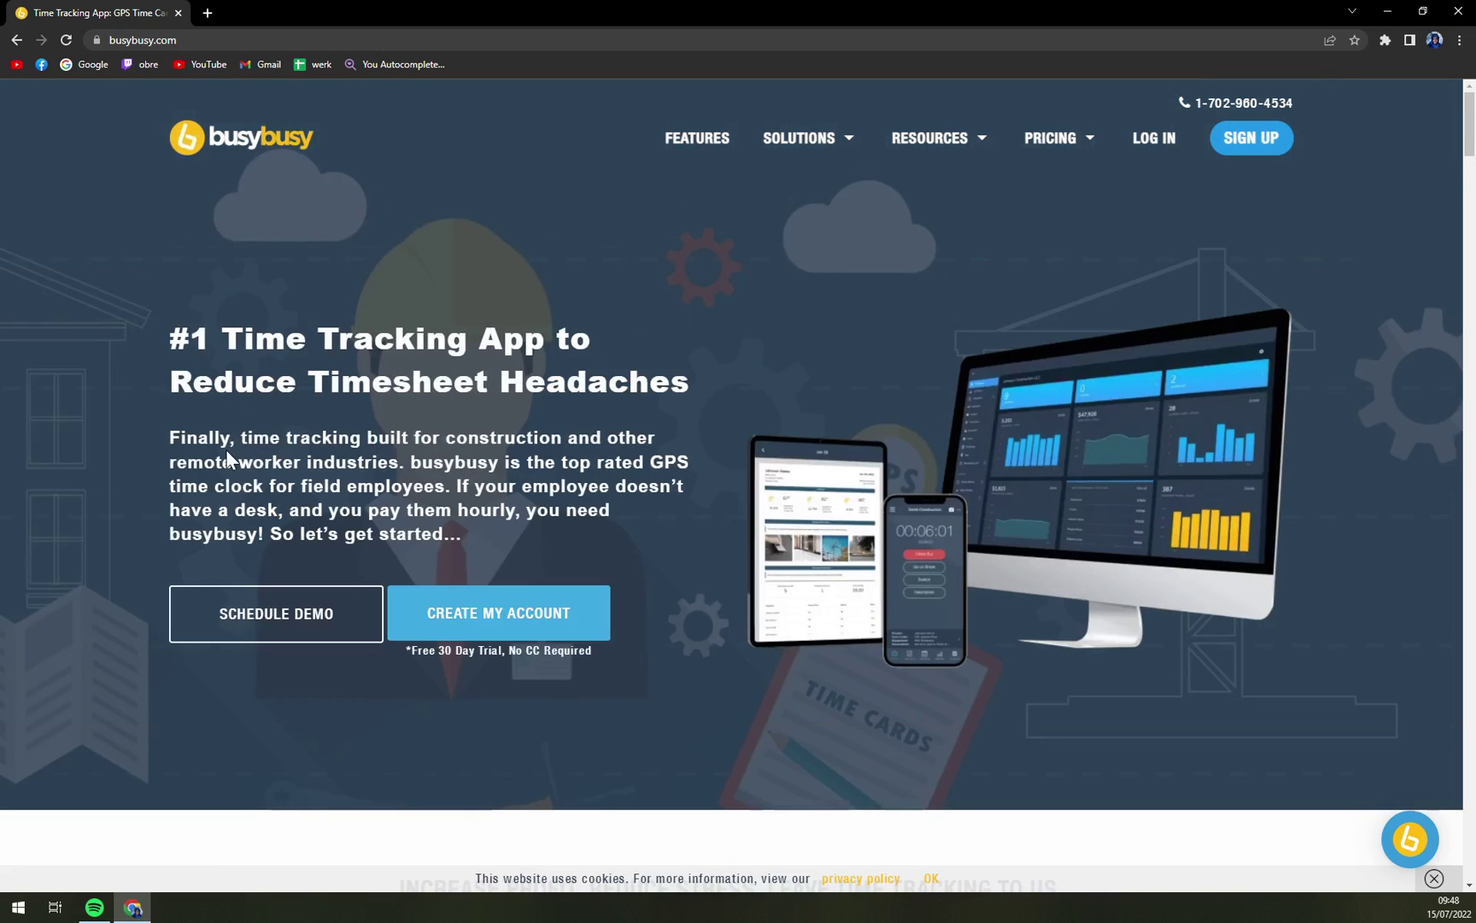
mouse_move(1059, 137)
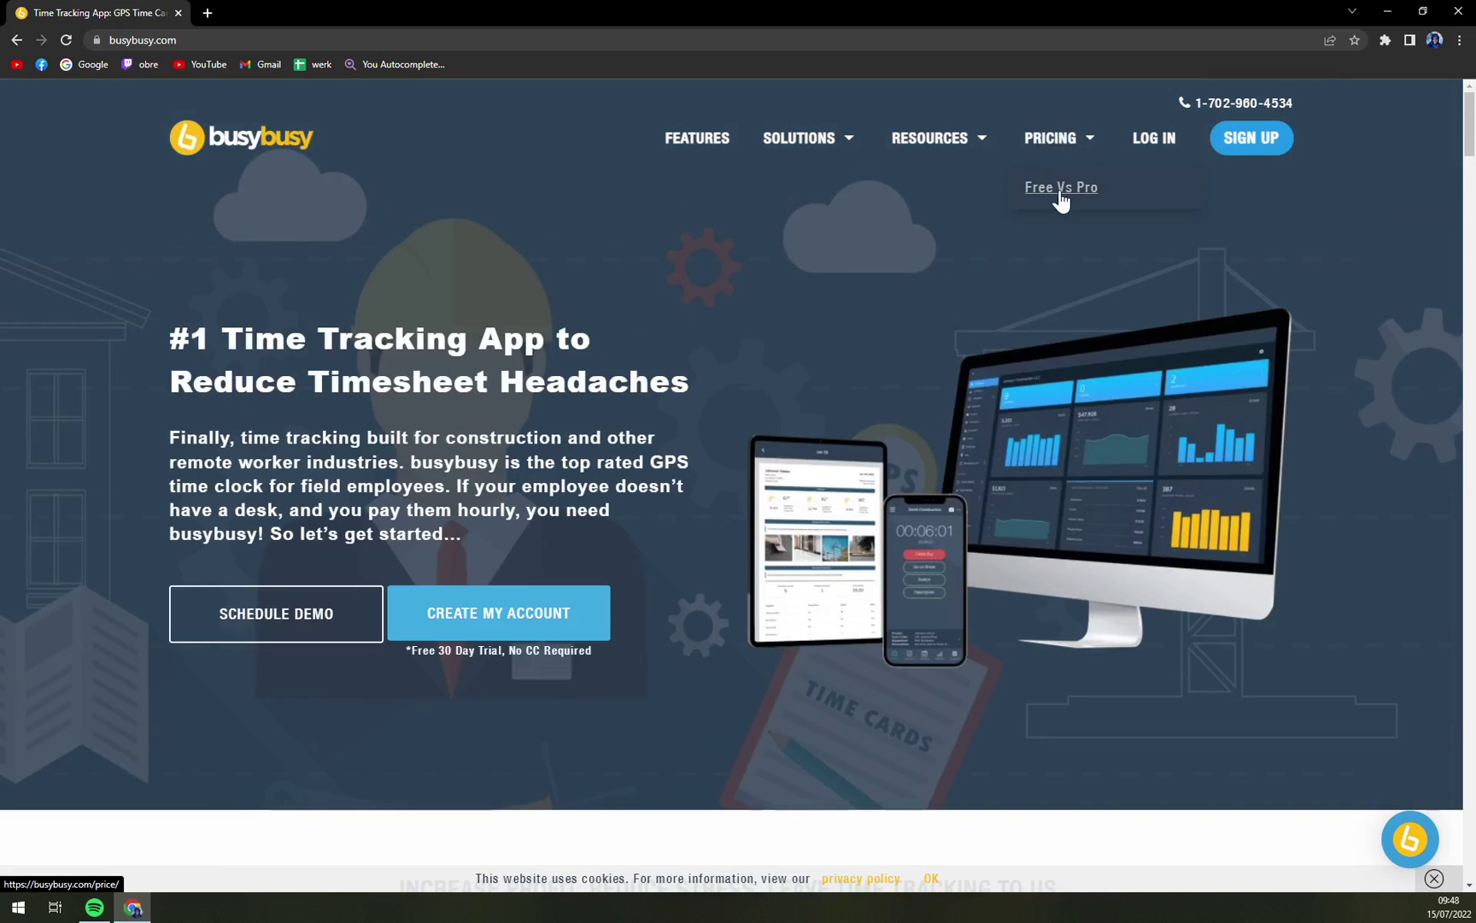
Step: Open the Free vs Pro pricing page and switch the Pro price to monthly billing
click(1059, 195)
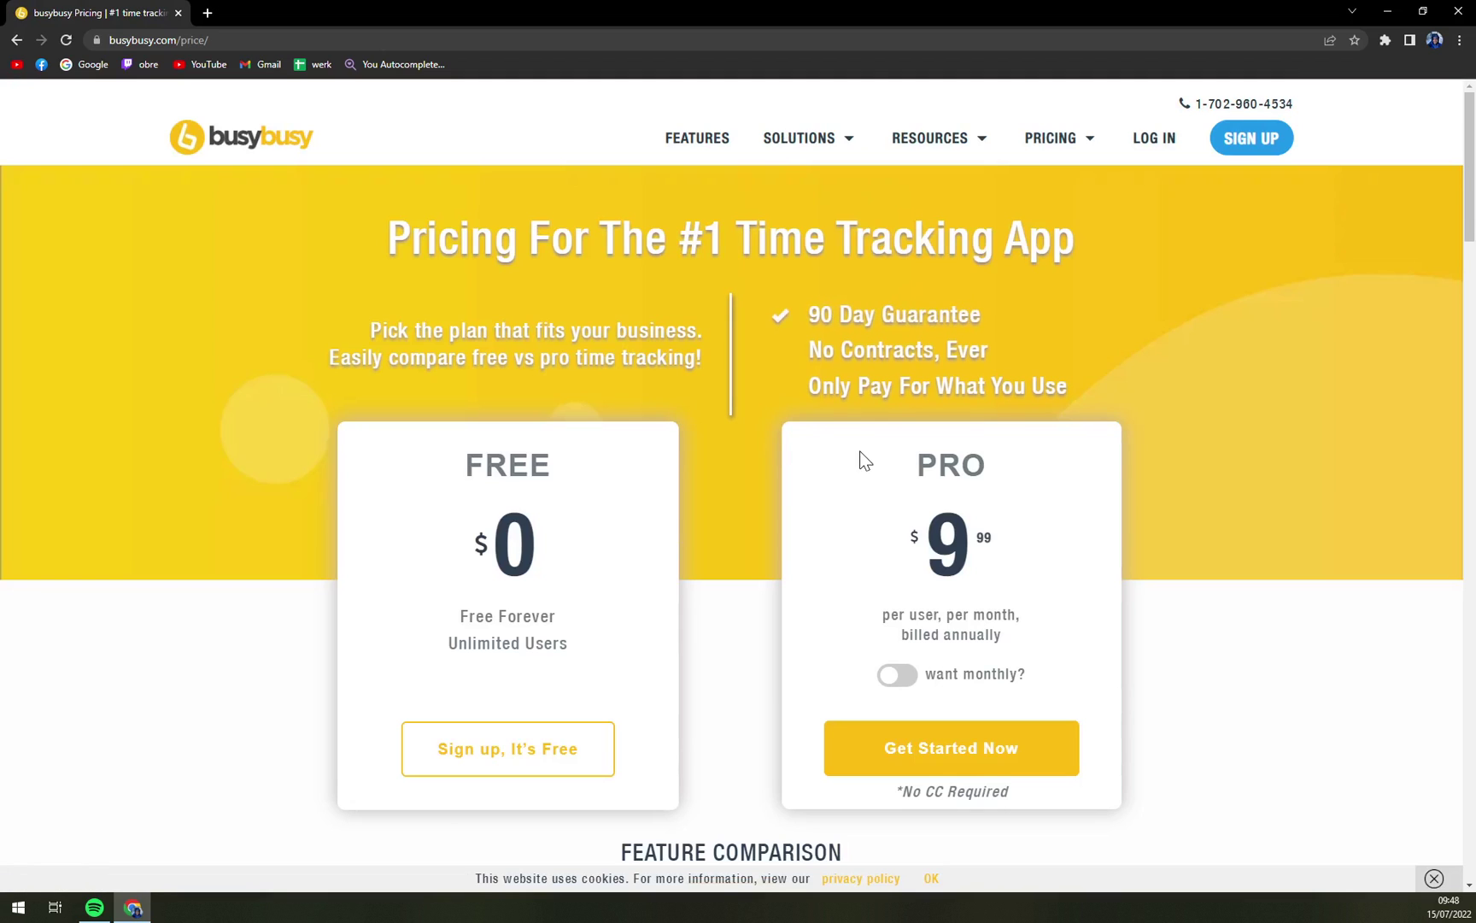
scroll(863, 453, down, 1)
scroll(434, 296, up, 1)
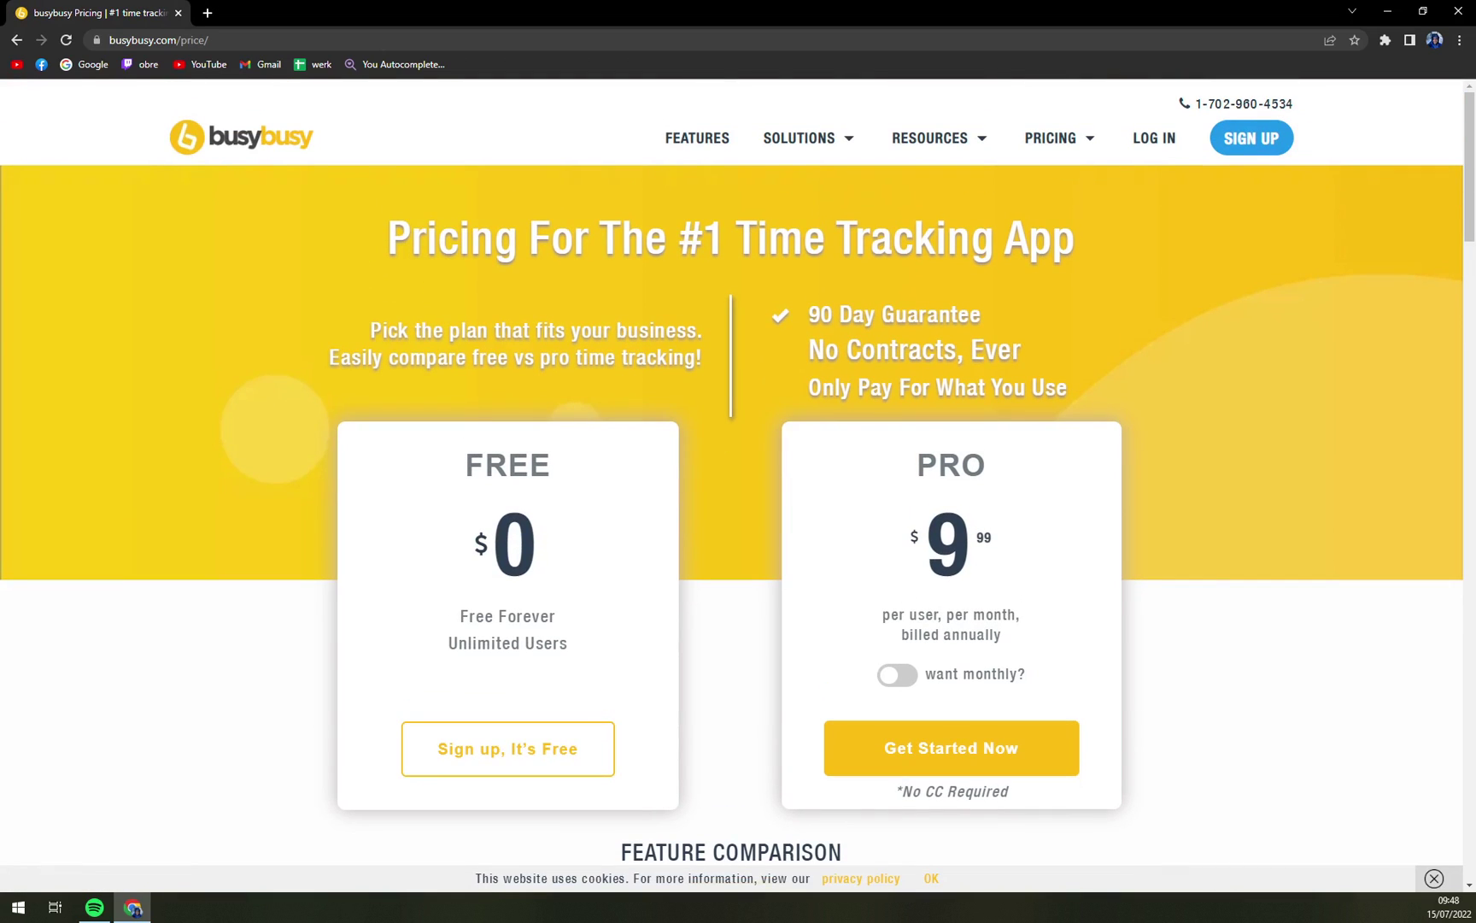
drag(371, 240, 1093, 241)
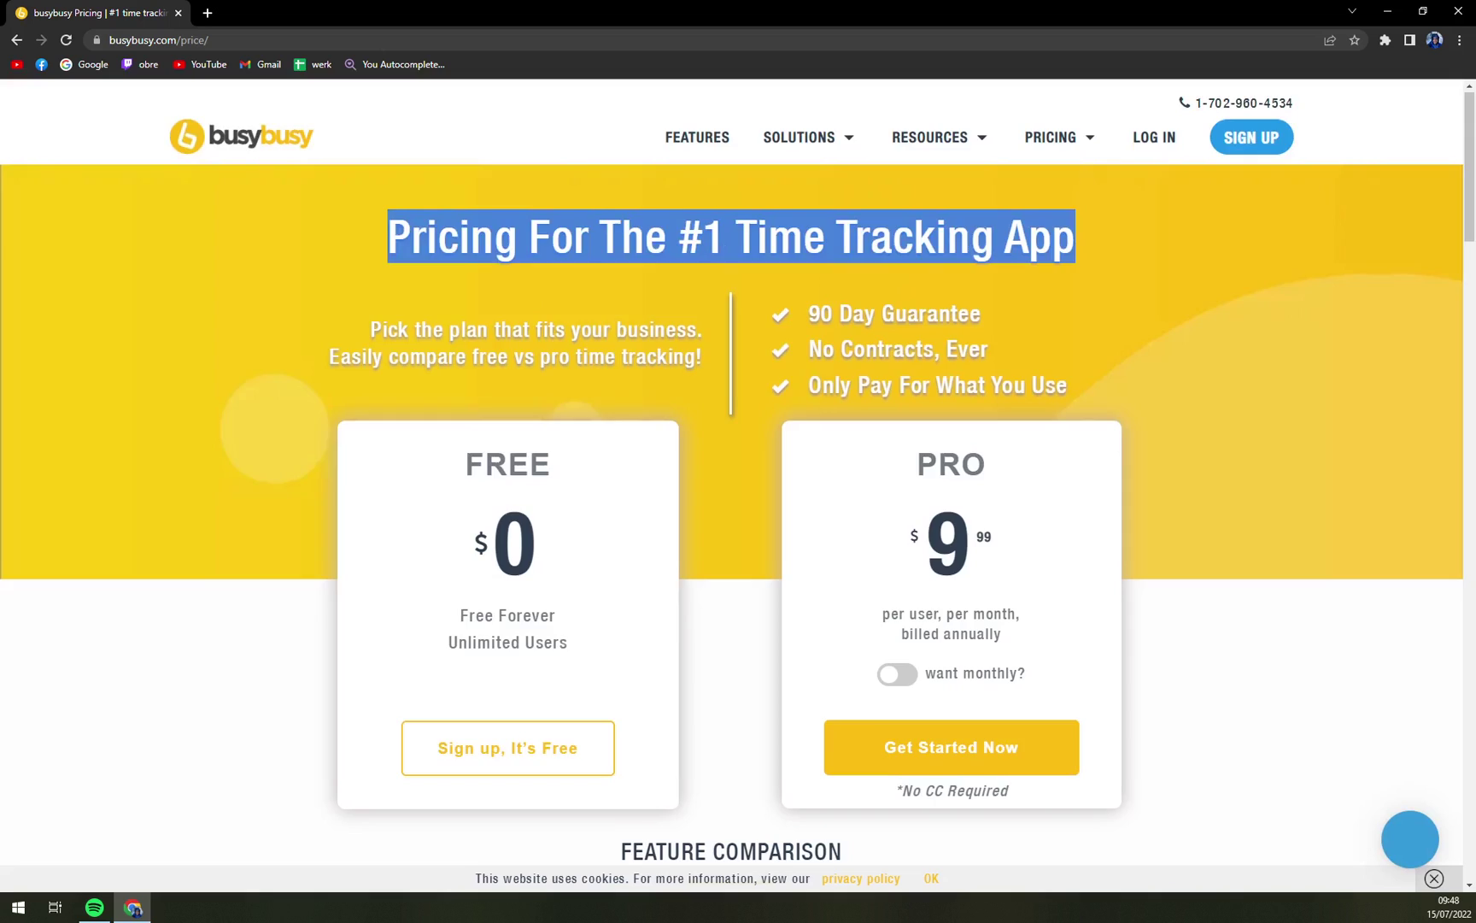
scroll(722, 353, down, 3)
scroll(750, 360, up, 2)
scroll(777, 366, down, 3)
scroll(774, 381, up, 1)
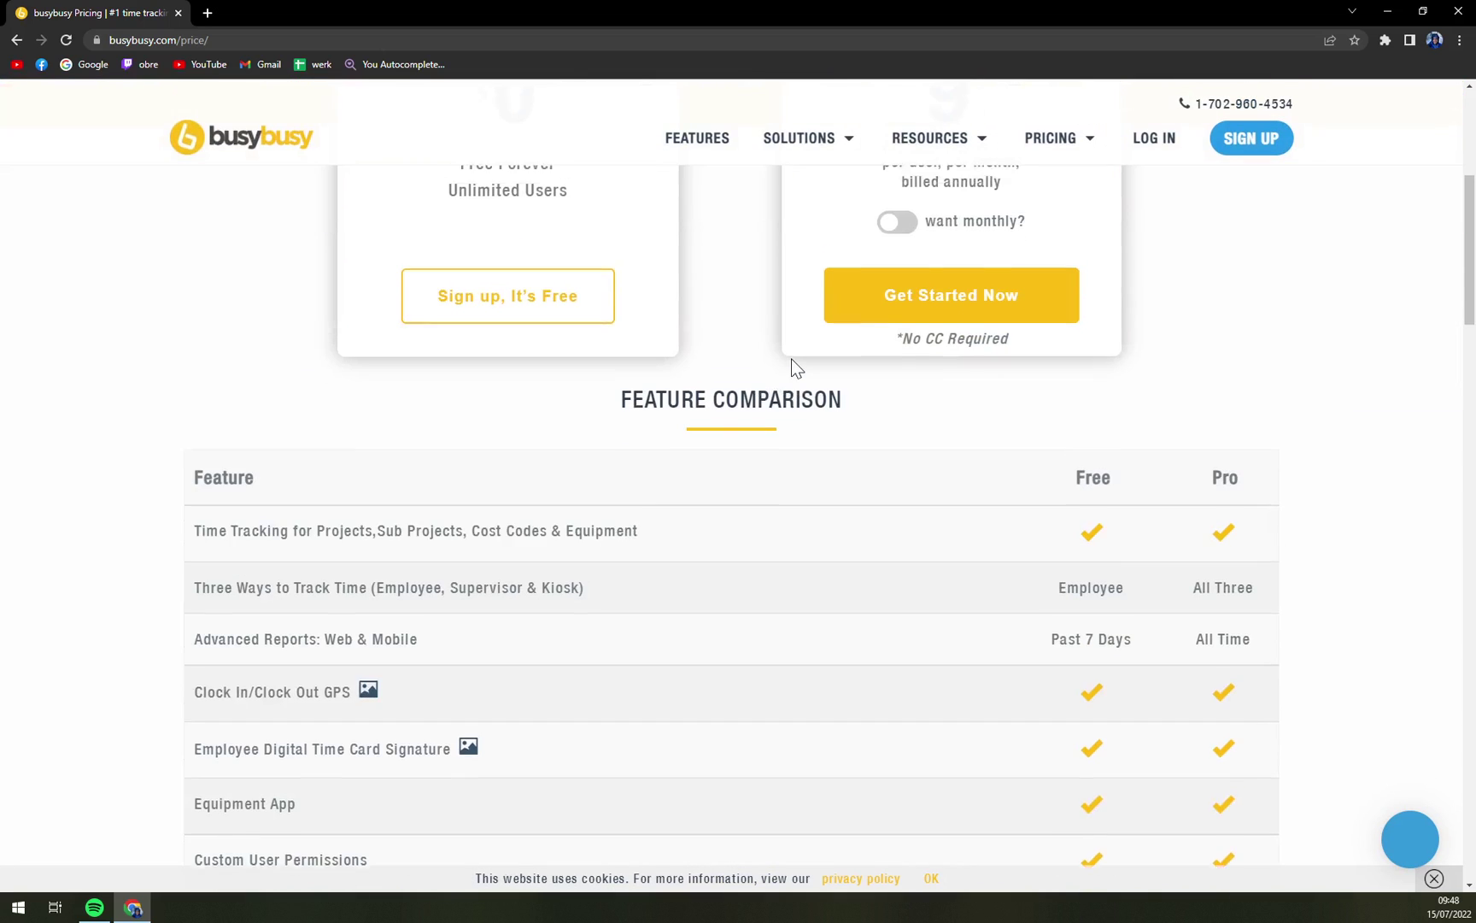
scroll(762, 444, up, 1)
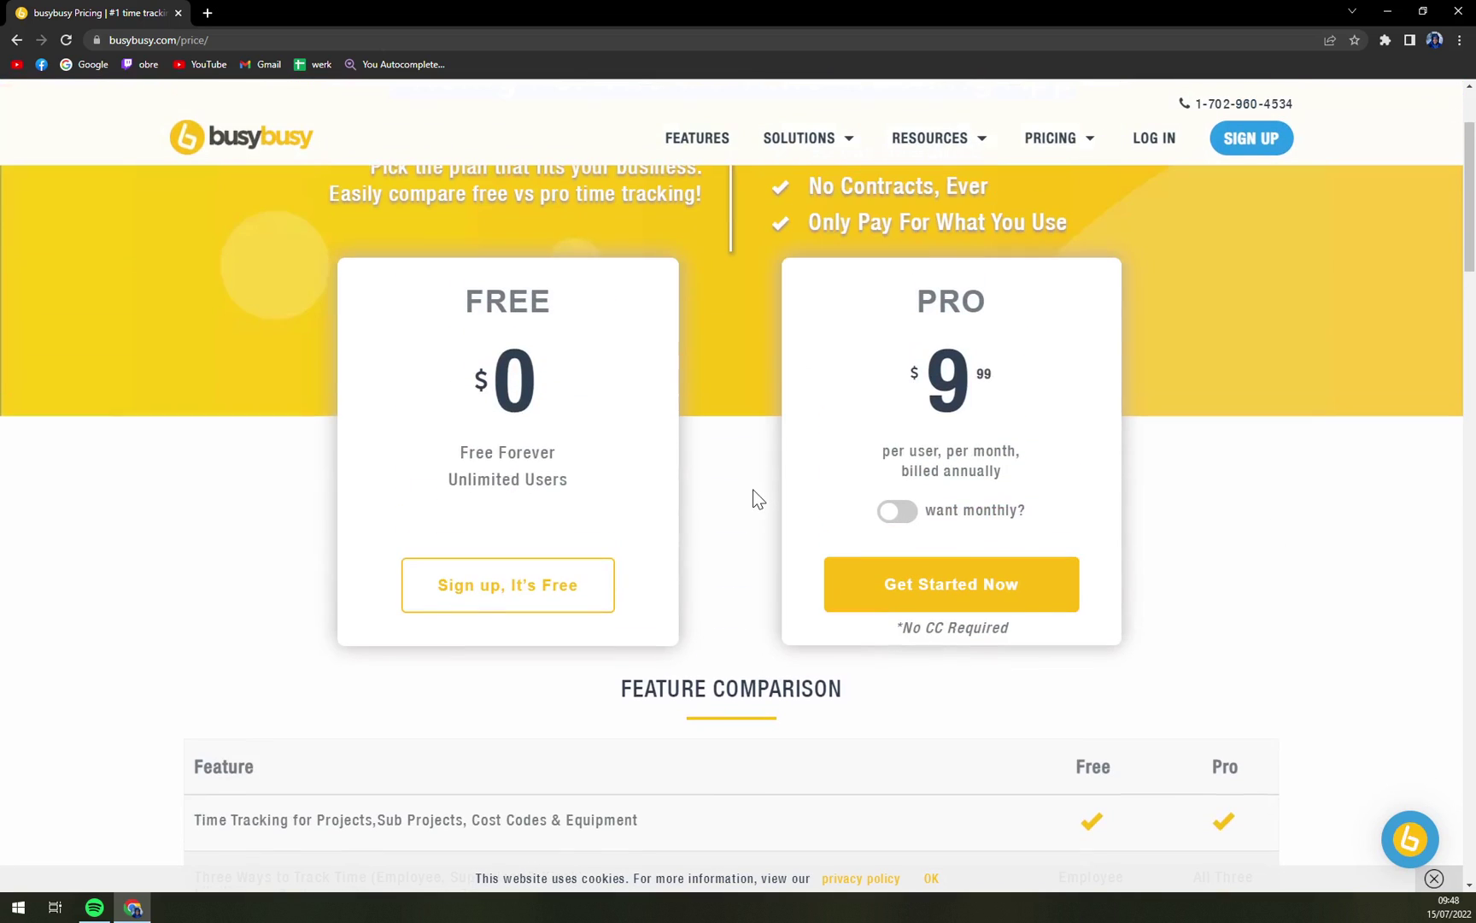
click(898, 513)
scroll(756, 522, down, 2)
scroll(756, 516, down, 2)
scroll(757, 519, down, 2)
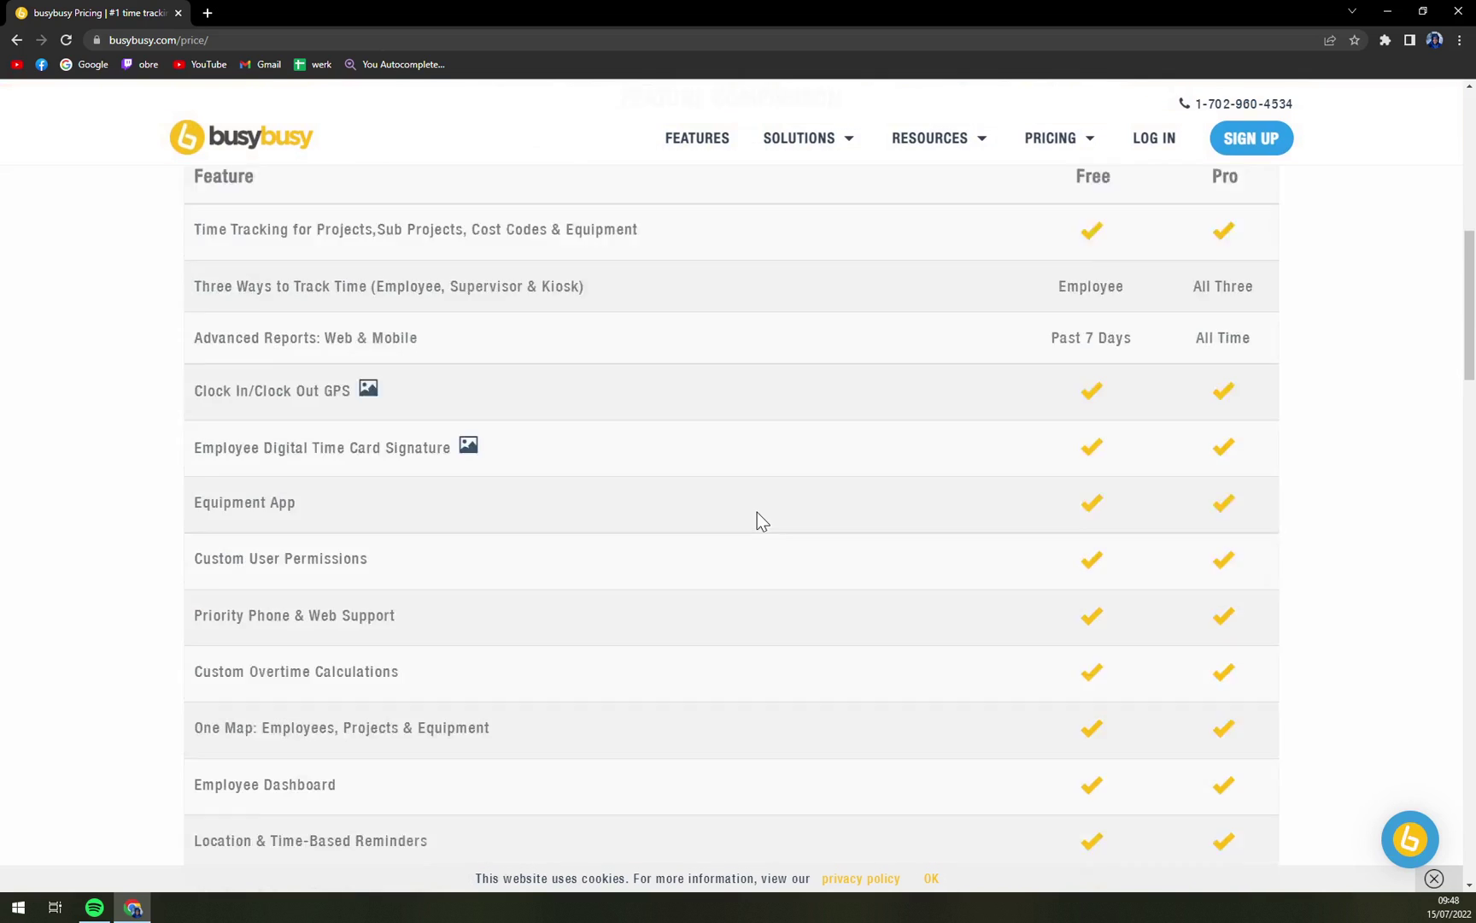
scroll(757, 519, up, 1)
scroll(757, 519, up, 1)
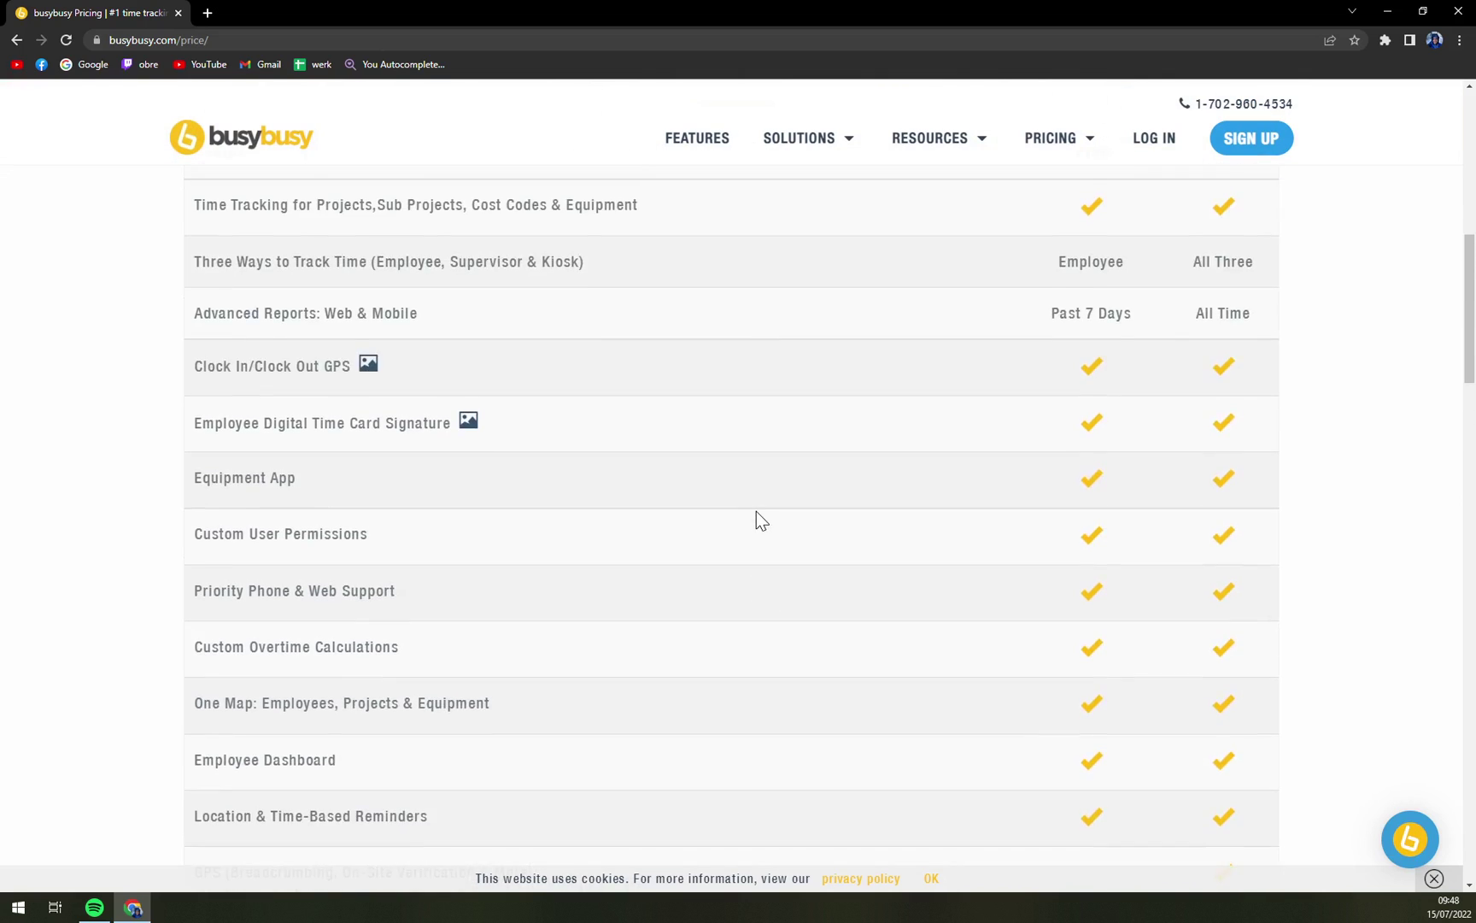
scroll(762, 508, up, 1)
scroll(762, 508, up, 3)
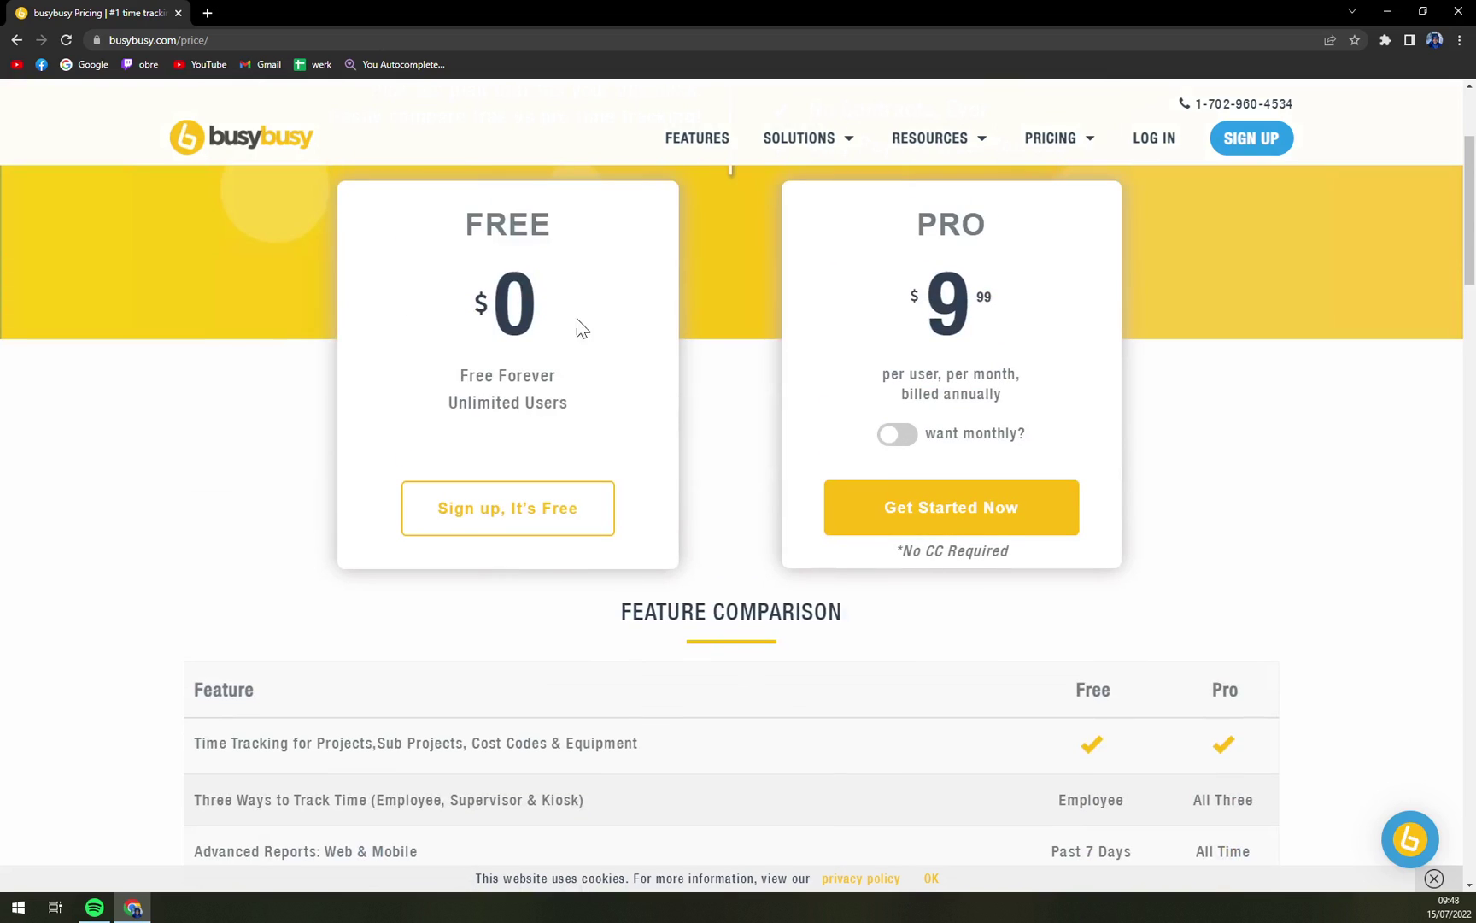
drag(903, 231, 994, 231)
drag(934, 317, 999, 322)
click(753, 385)
scroll(740, 415, down, 5)
scroll(738, 413, up, 1)
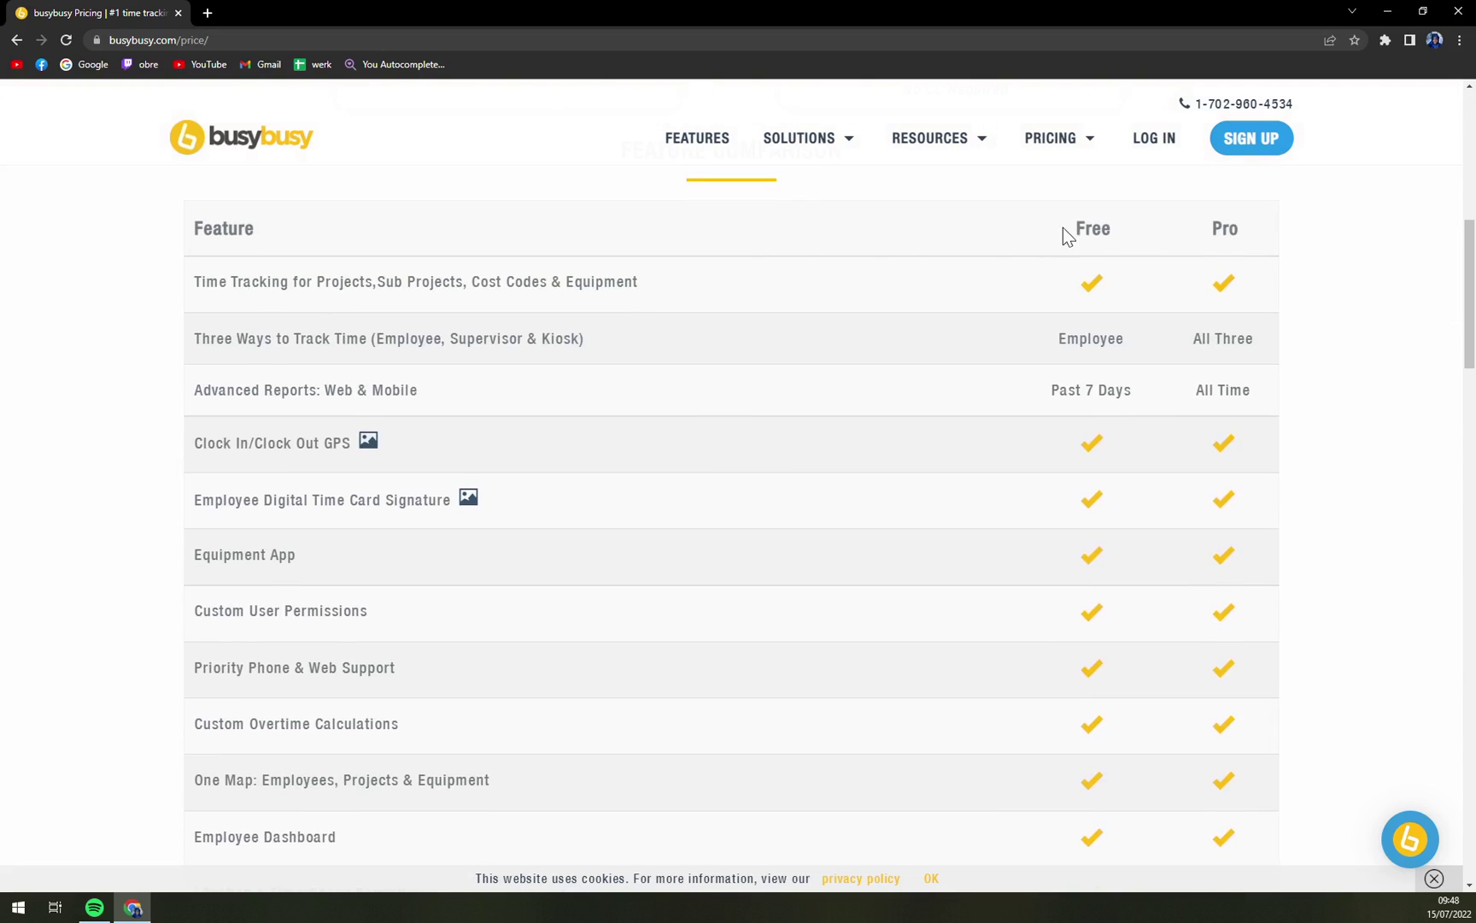
Step: Highlight entries in the Three Ways to Track Time and Past 7 Days comparison rows
drag(210, 338, 343, 338)
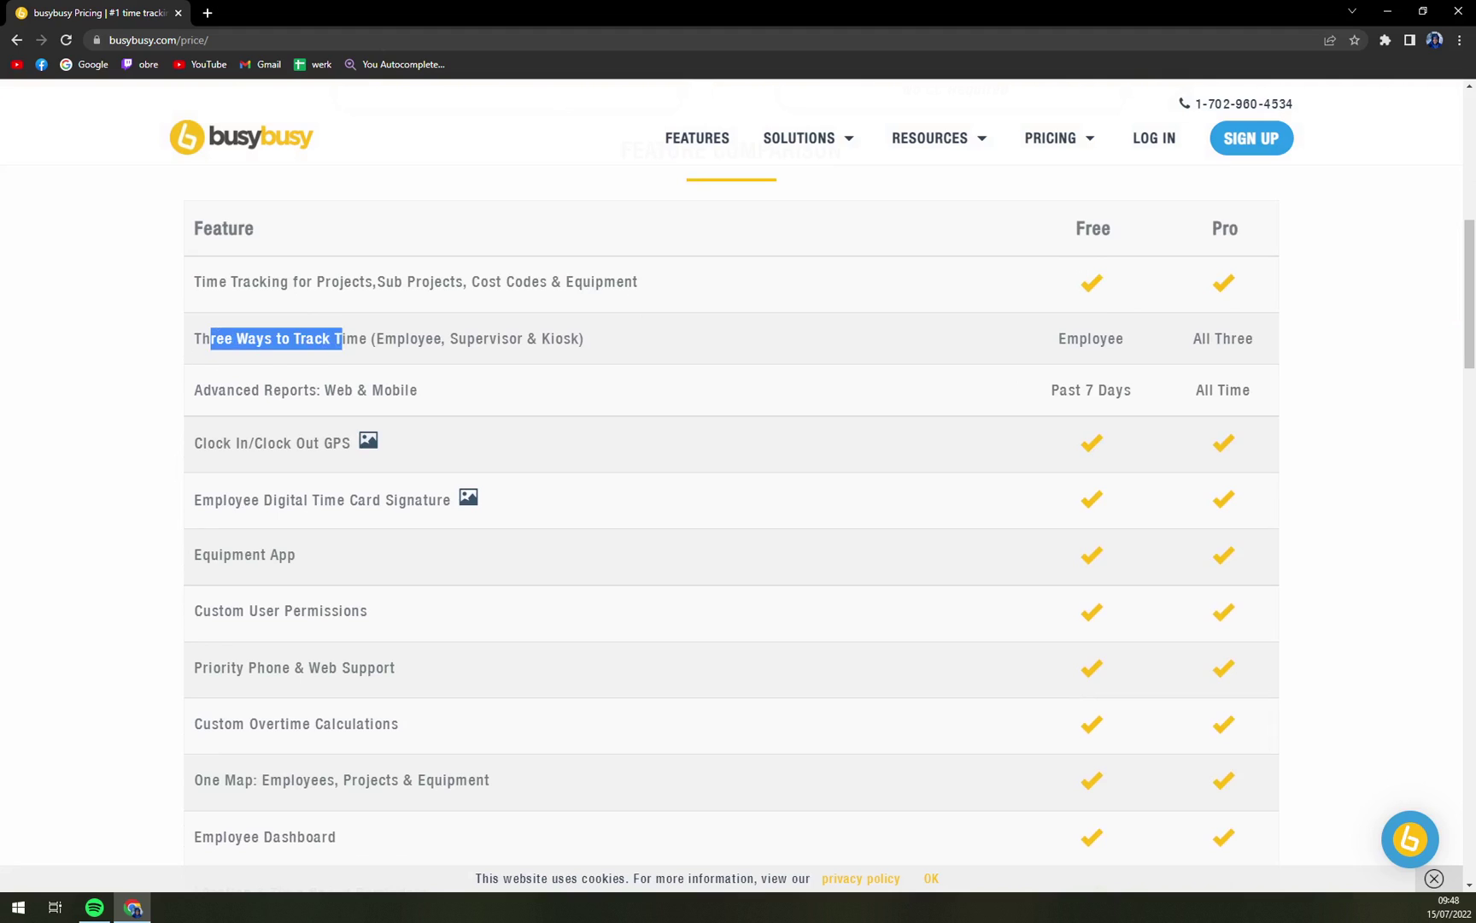
click(344, 338)
double_click(394, 339)
double_click(531, 338)
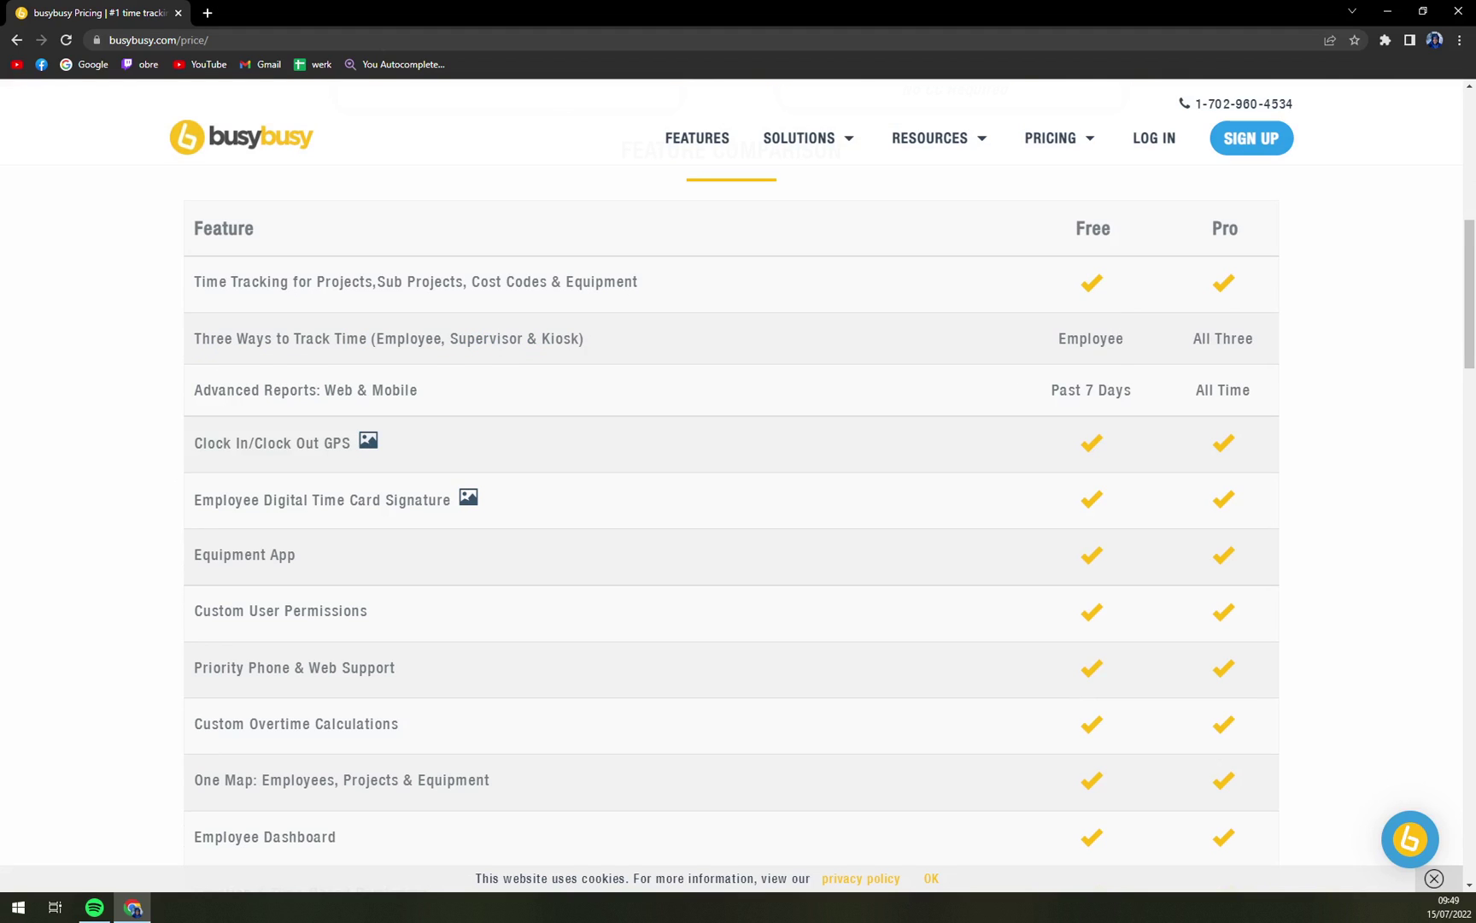
drag(1050, 342, 1238, 338)
drag(1053, 390, 1328, 399)
click(1198, 393)
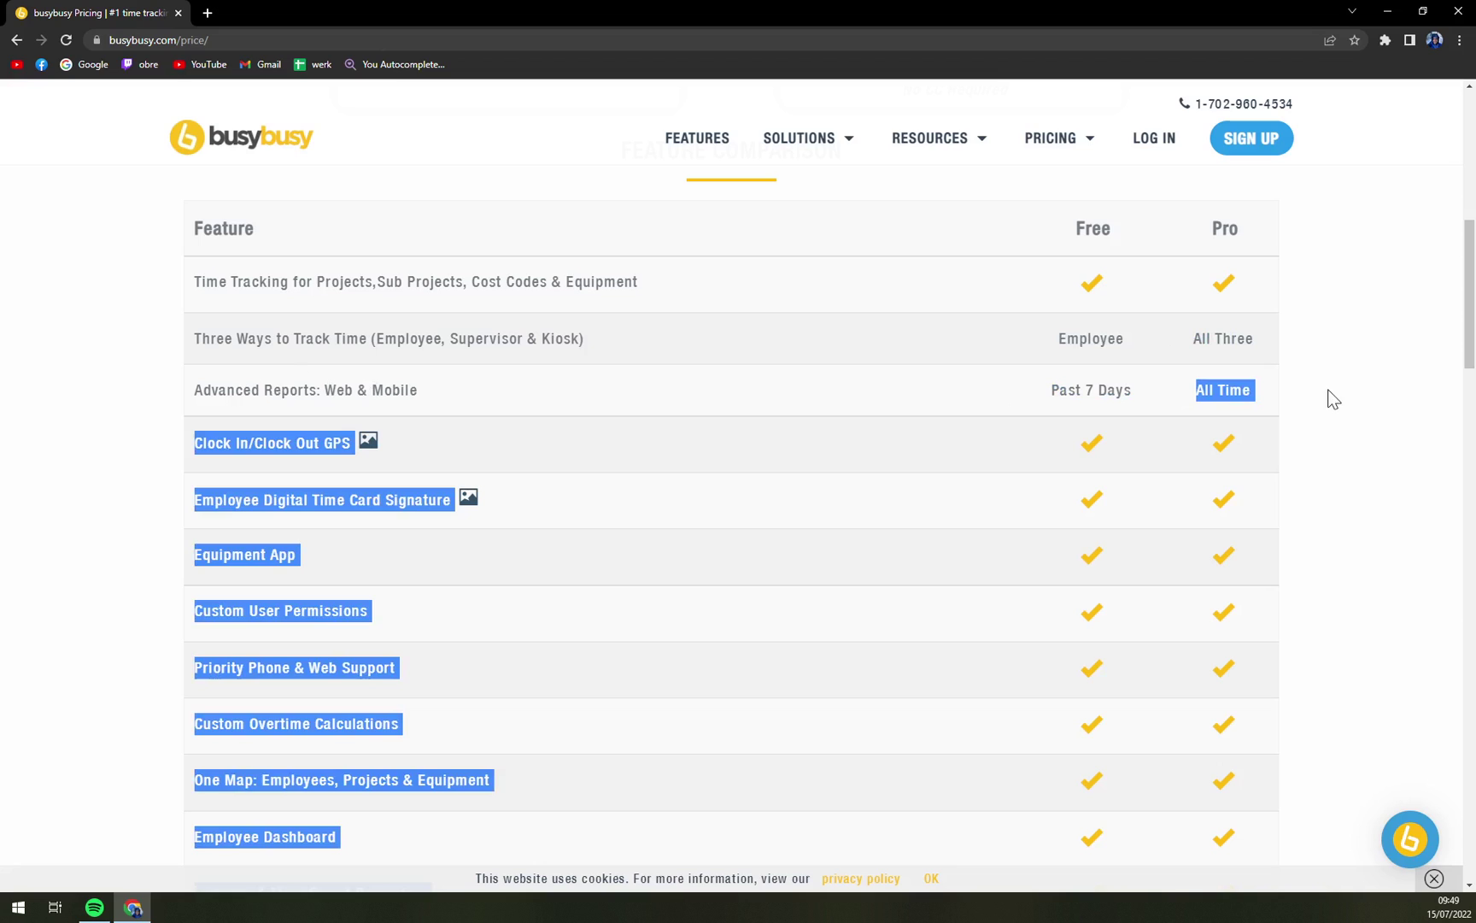
click(917, 350)
scroll(742, 336, down, 2)
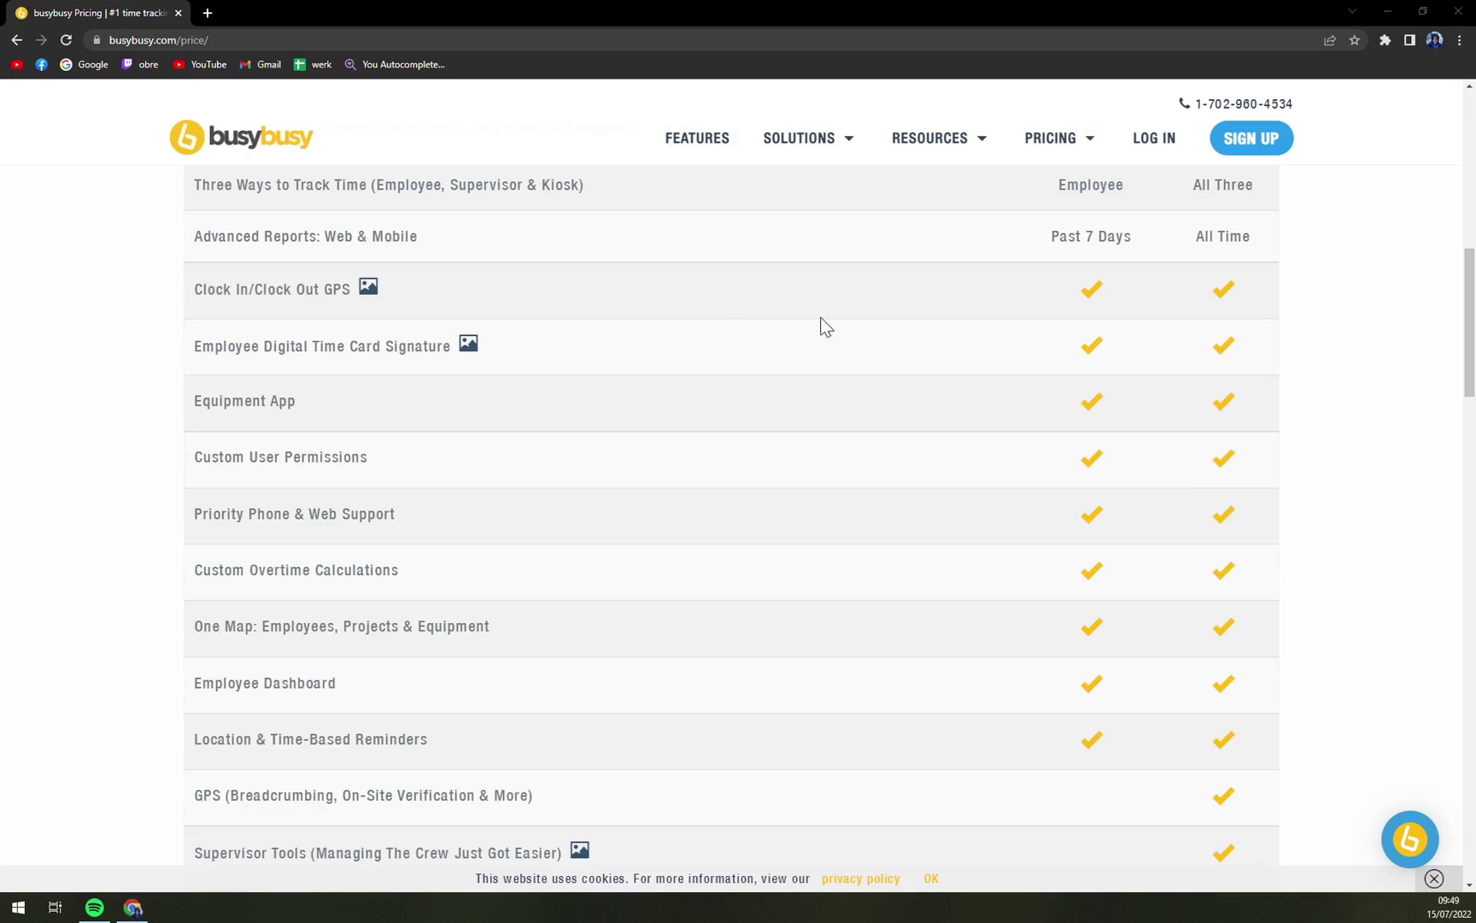
scroll(1180, 361, down, 4)
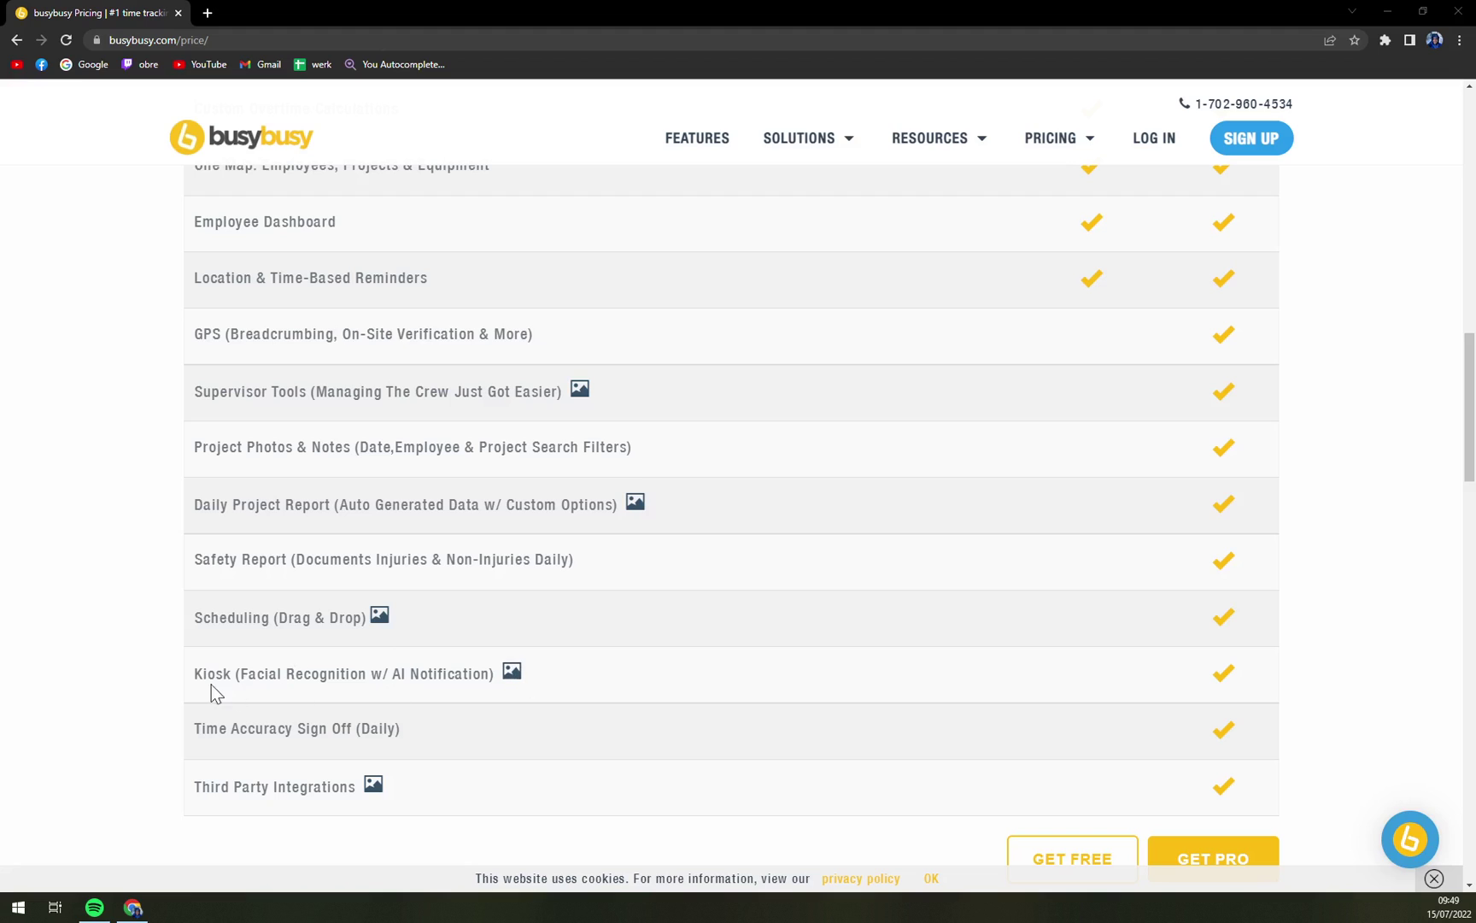
scroll(230, 689, down, 1)
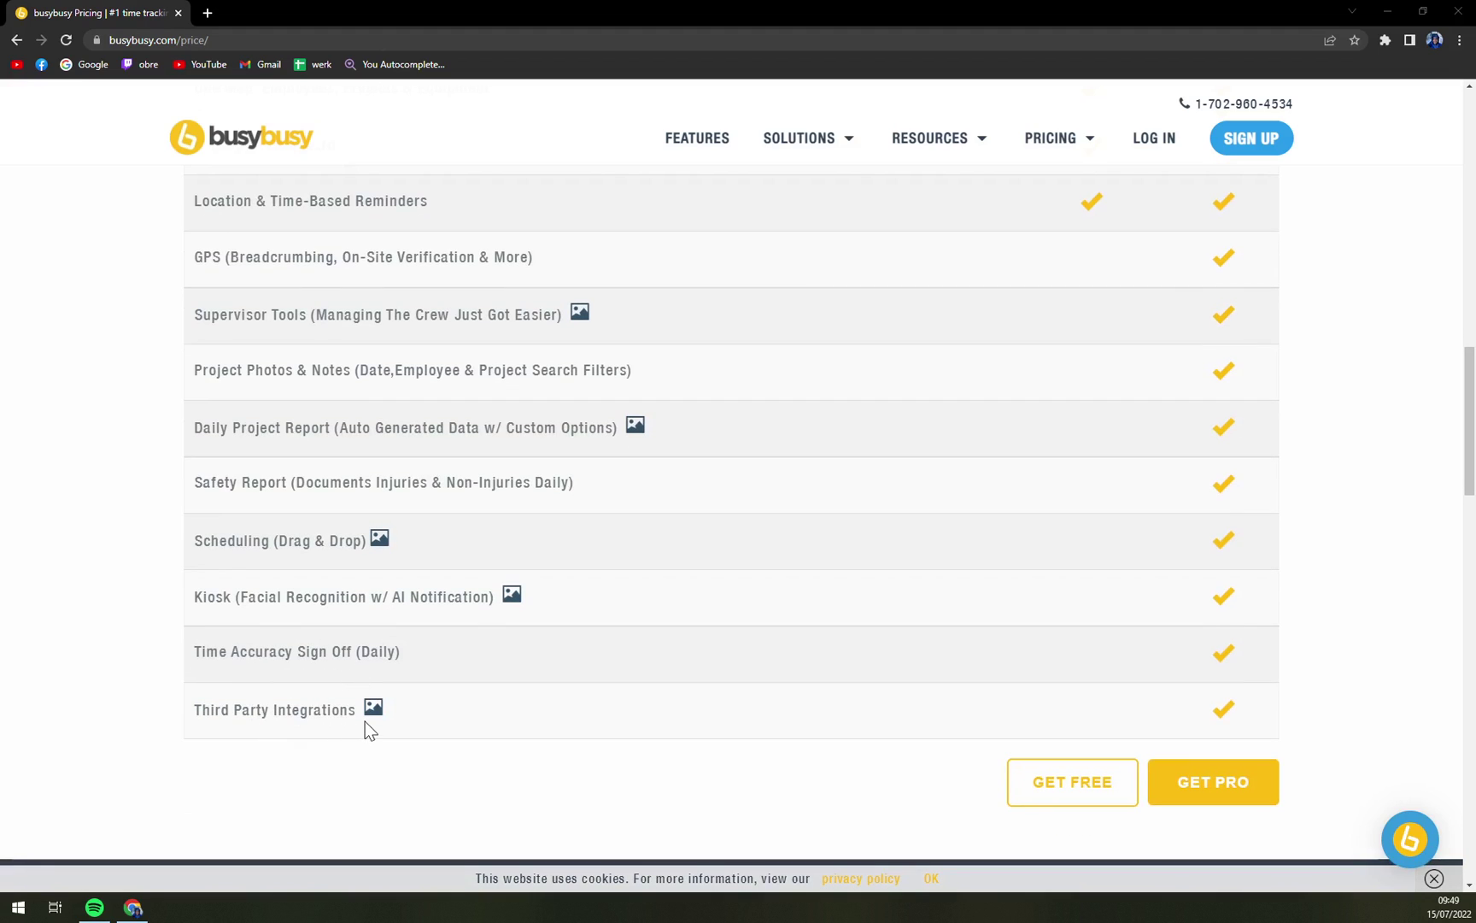
scroll(1084, 680, up, 3)
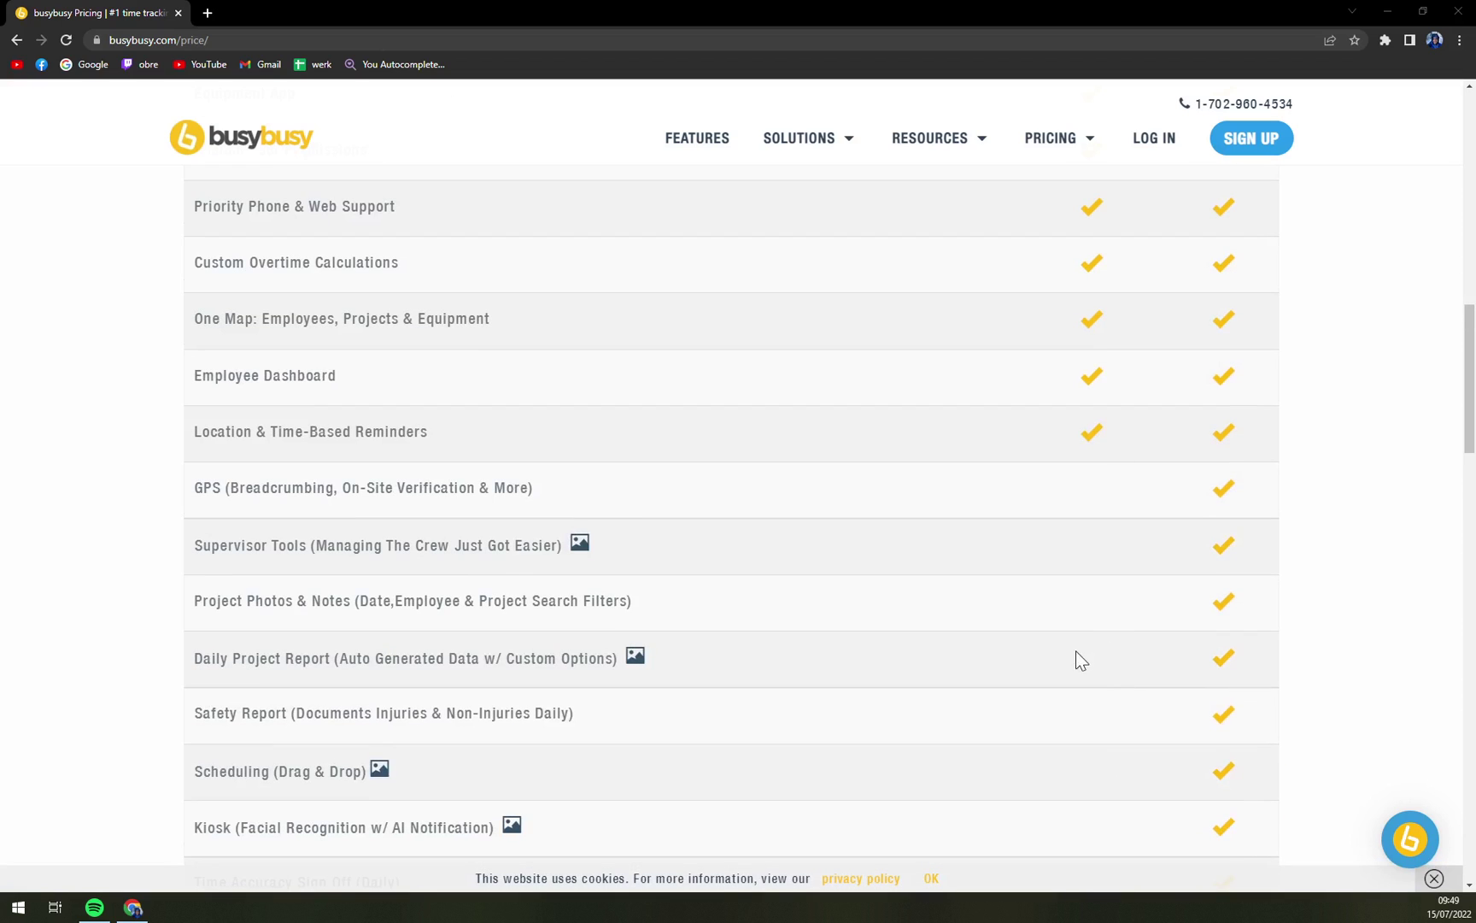
scroll(1067, 656, up, 1)
scroll(1062, 654, up, 5)
scroll(1108, 497, up, 3)
scroll(1177, 381, down, 5)
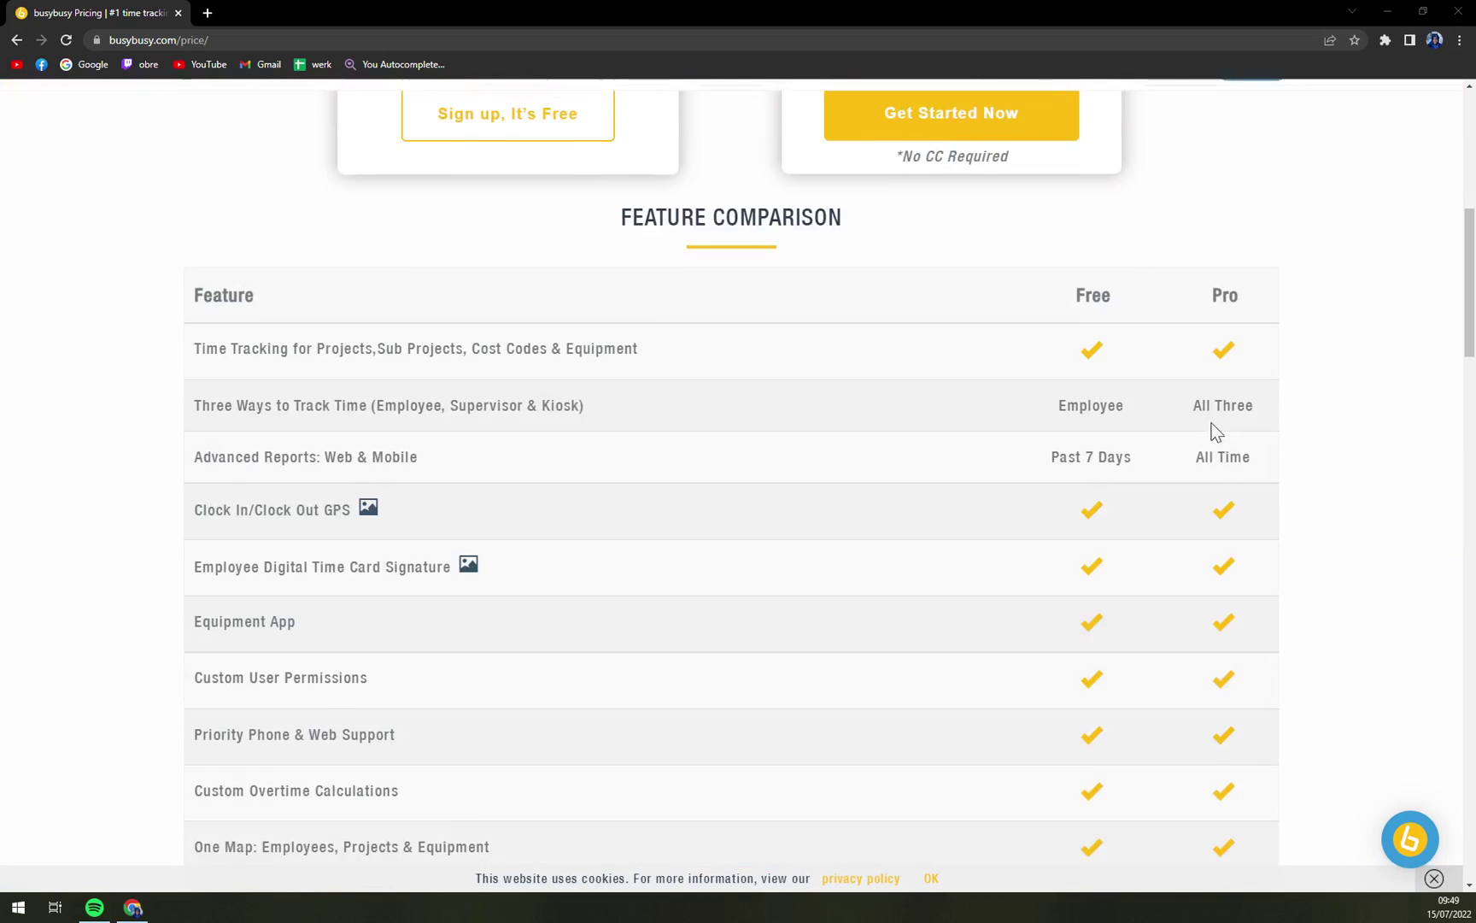
scroll(1199, 429, down, 7)
scroll(1188, 429, down, 1)
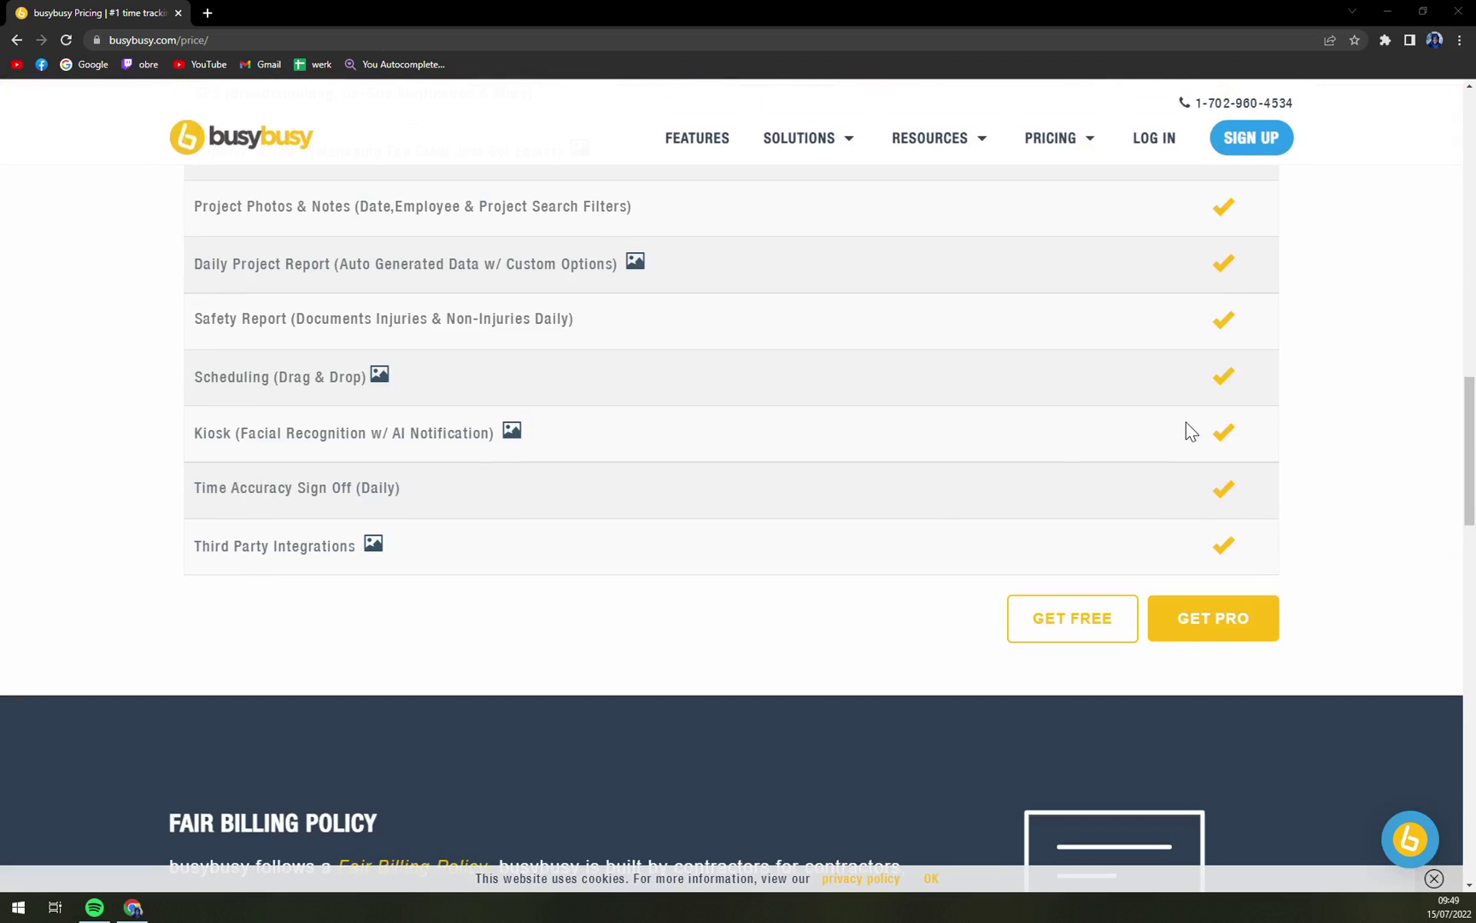
triple_click(188, 550)
click(373, 544)
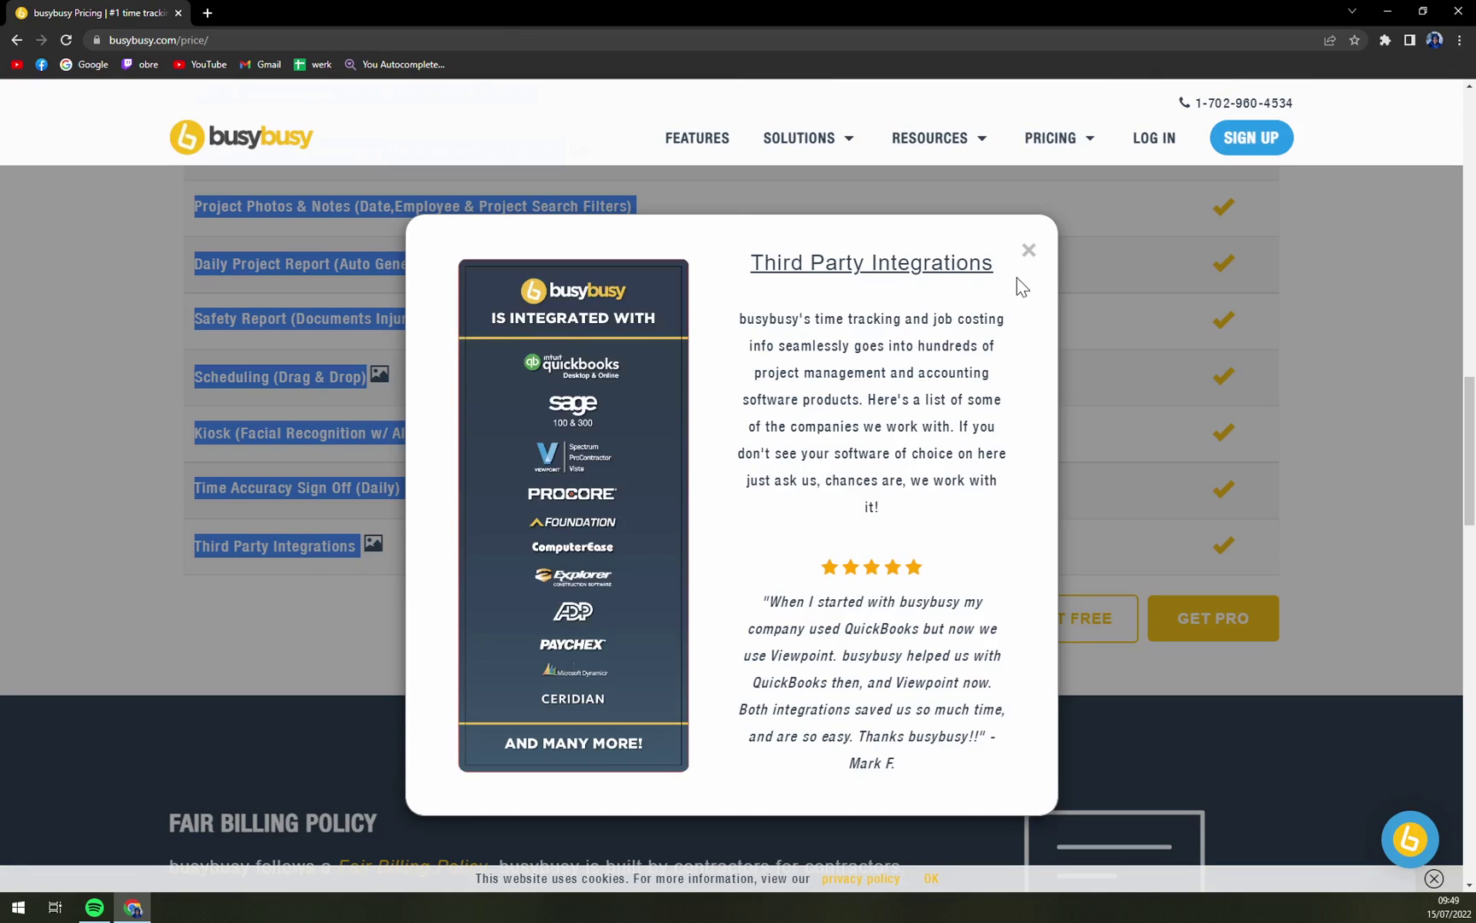
click(1027, 254)
click(371, 546)
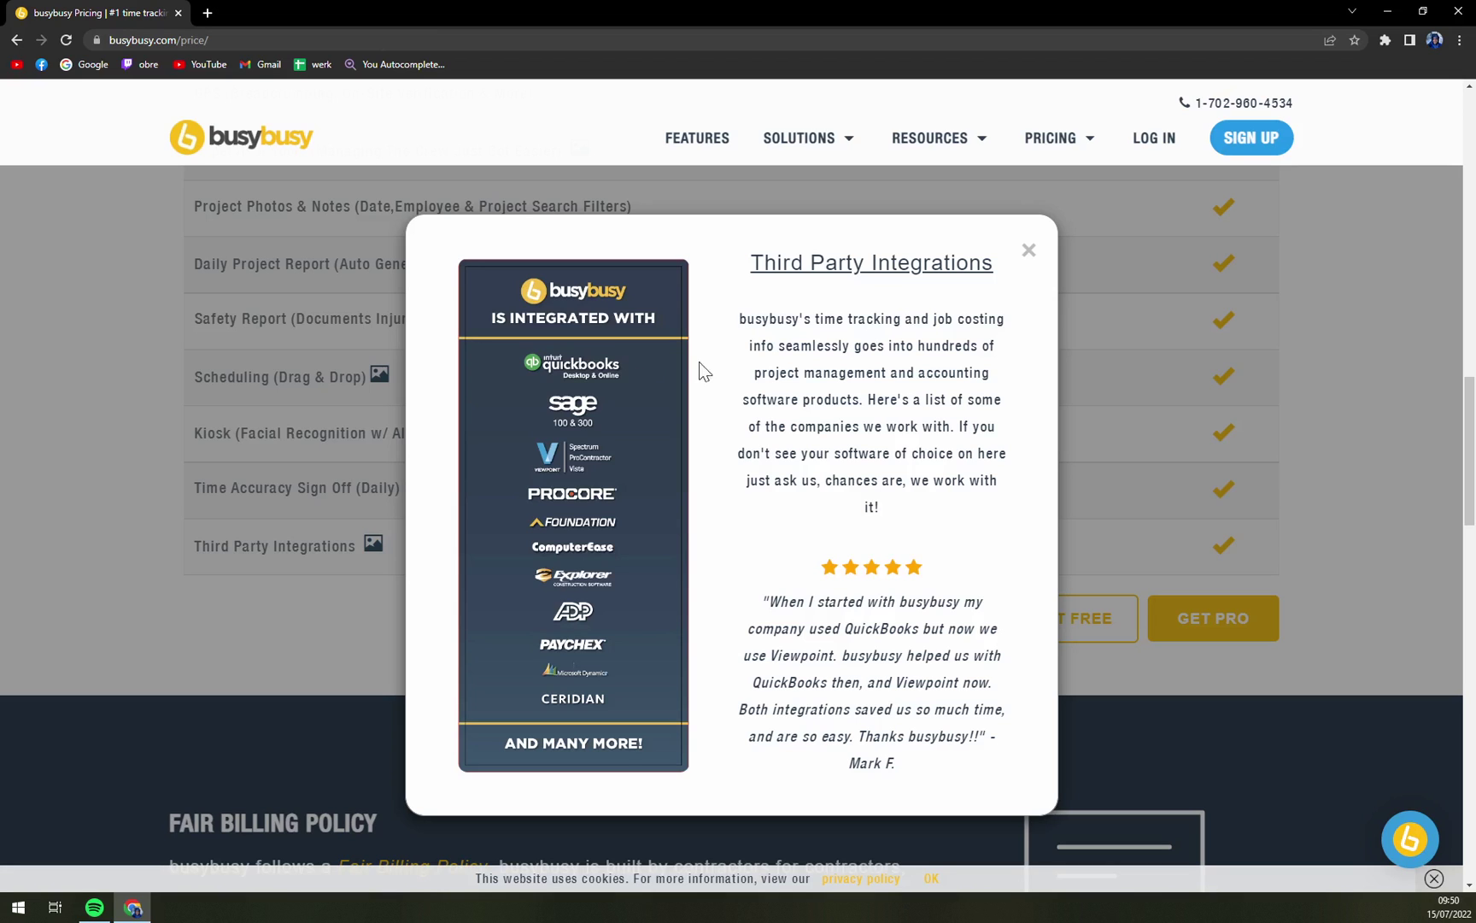
Step: Close the integrations details, start the free sign-up and enter company name MKTutorials
click(1029, 251)
scroll(1201, 348, up, 2)
scroll(1201, 349, up, 3)
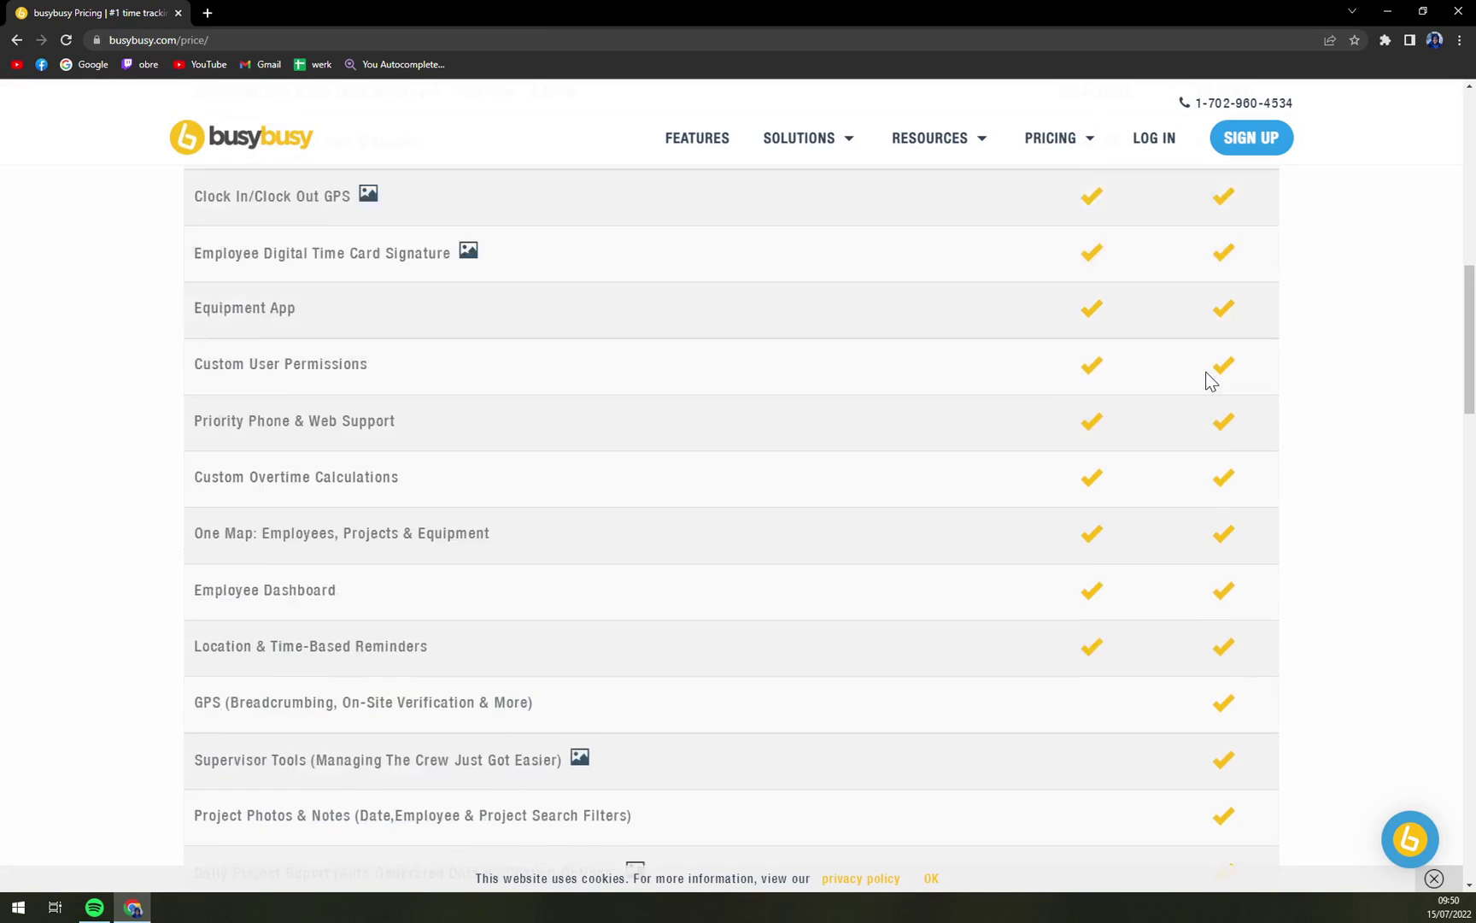
scroll(1205, 379, up, 8)
click(539, 639)
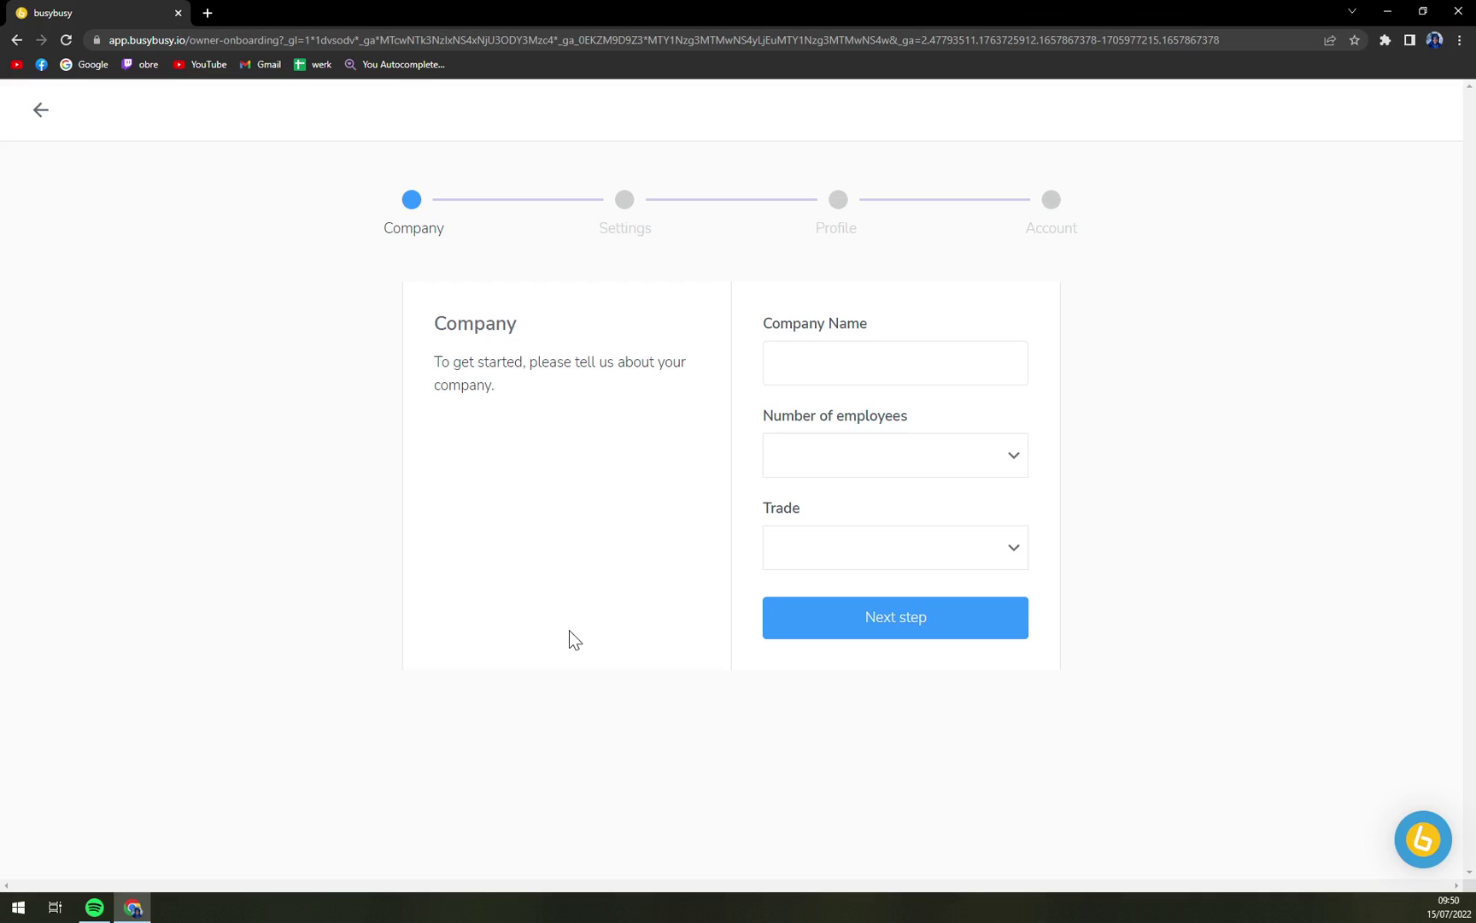
key(Tab)
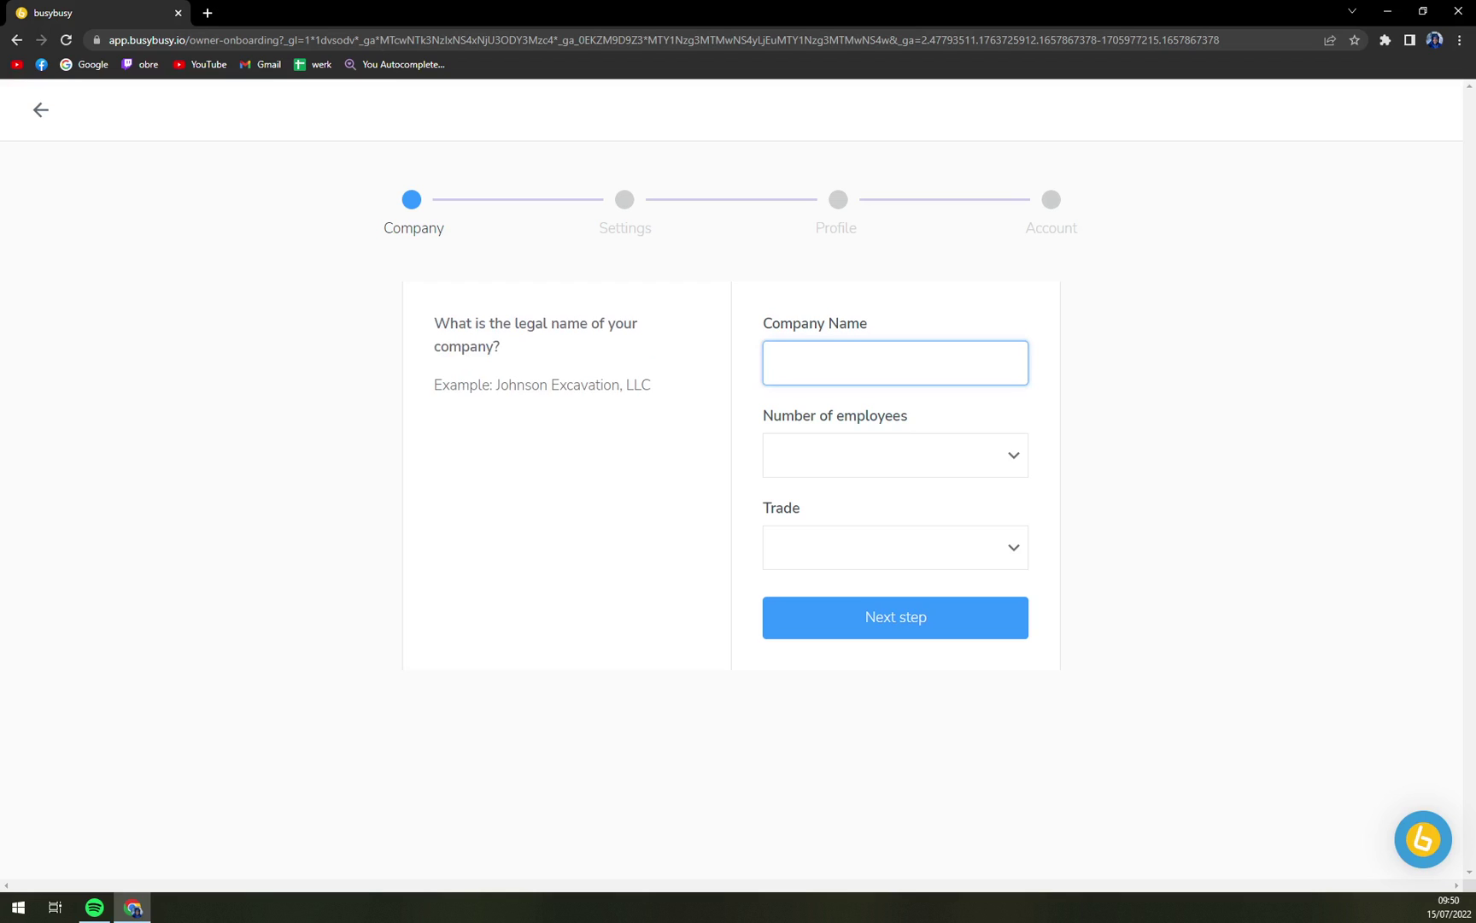
text(MKTutorials)
key(Tab)
Step: Choose 1 - 4 employees and General Contractor as the trade
click(815, 457)
click(832, 500)
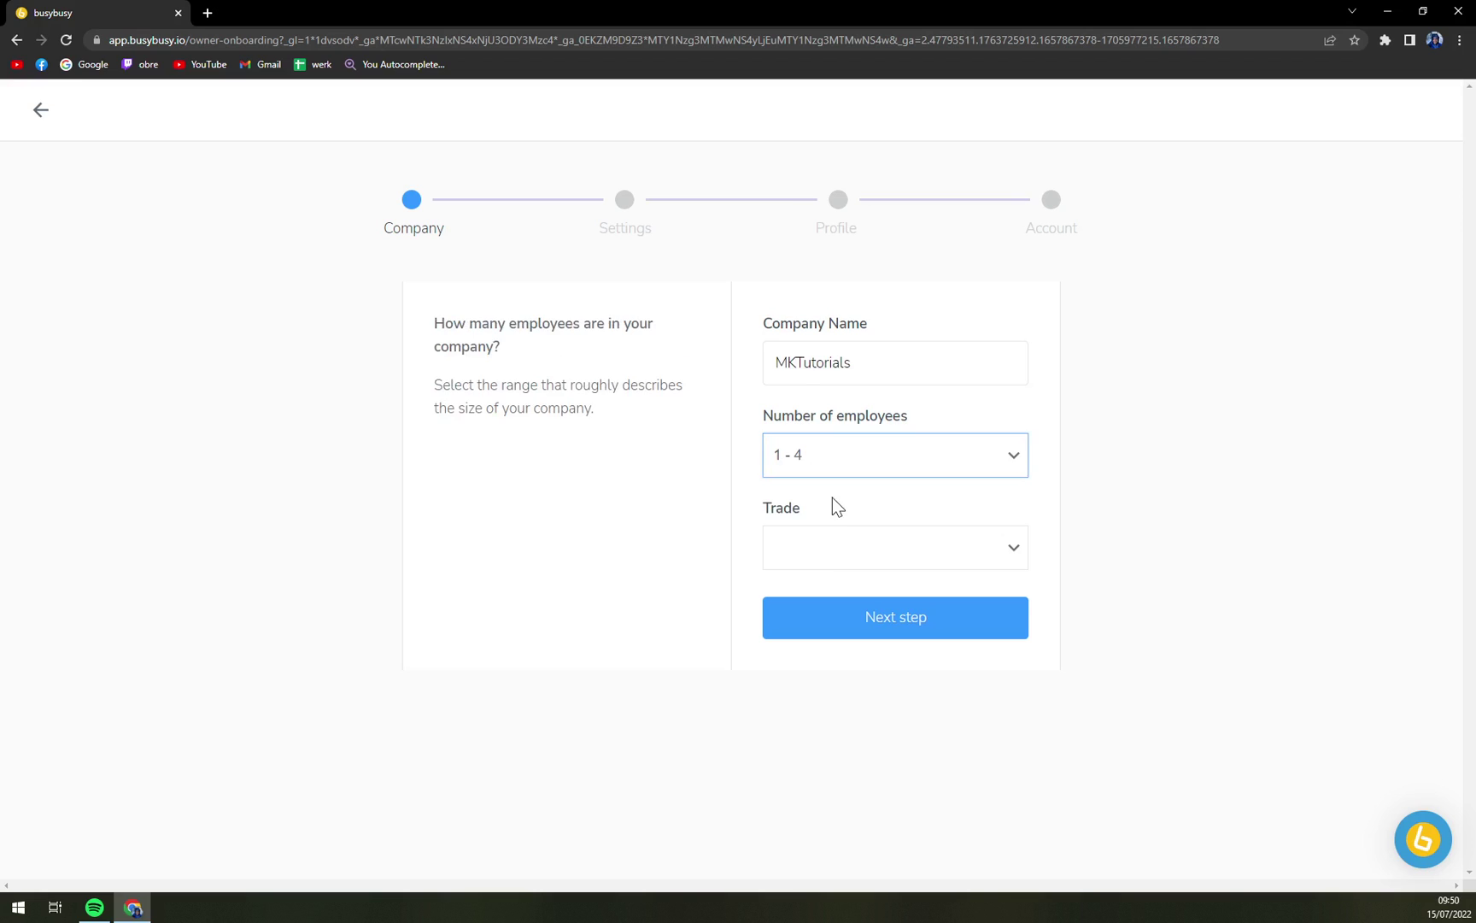
click(832, 551)
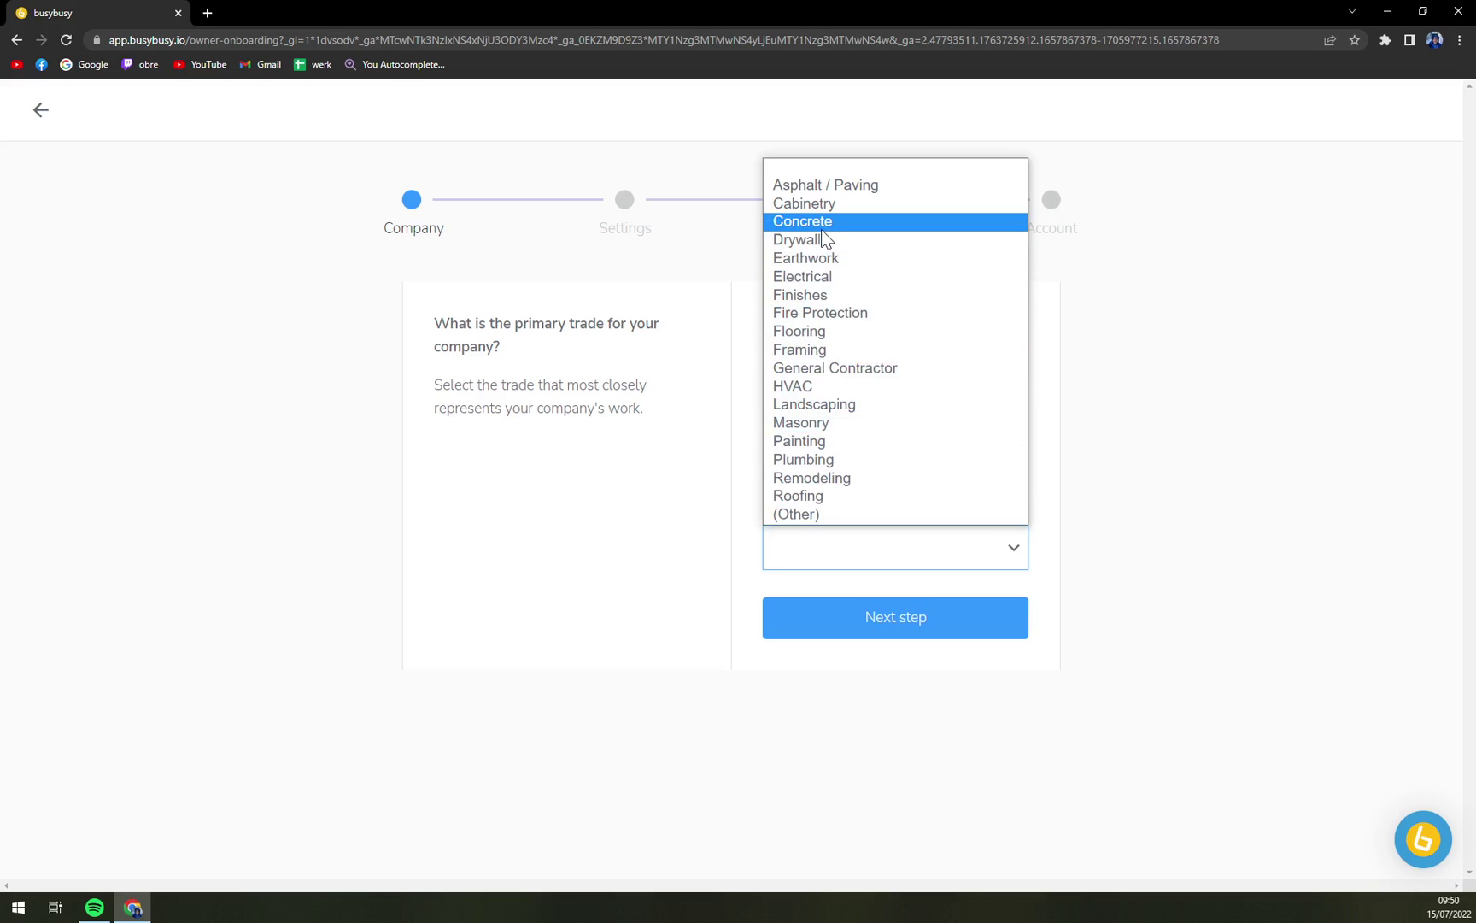
click(825, 370)
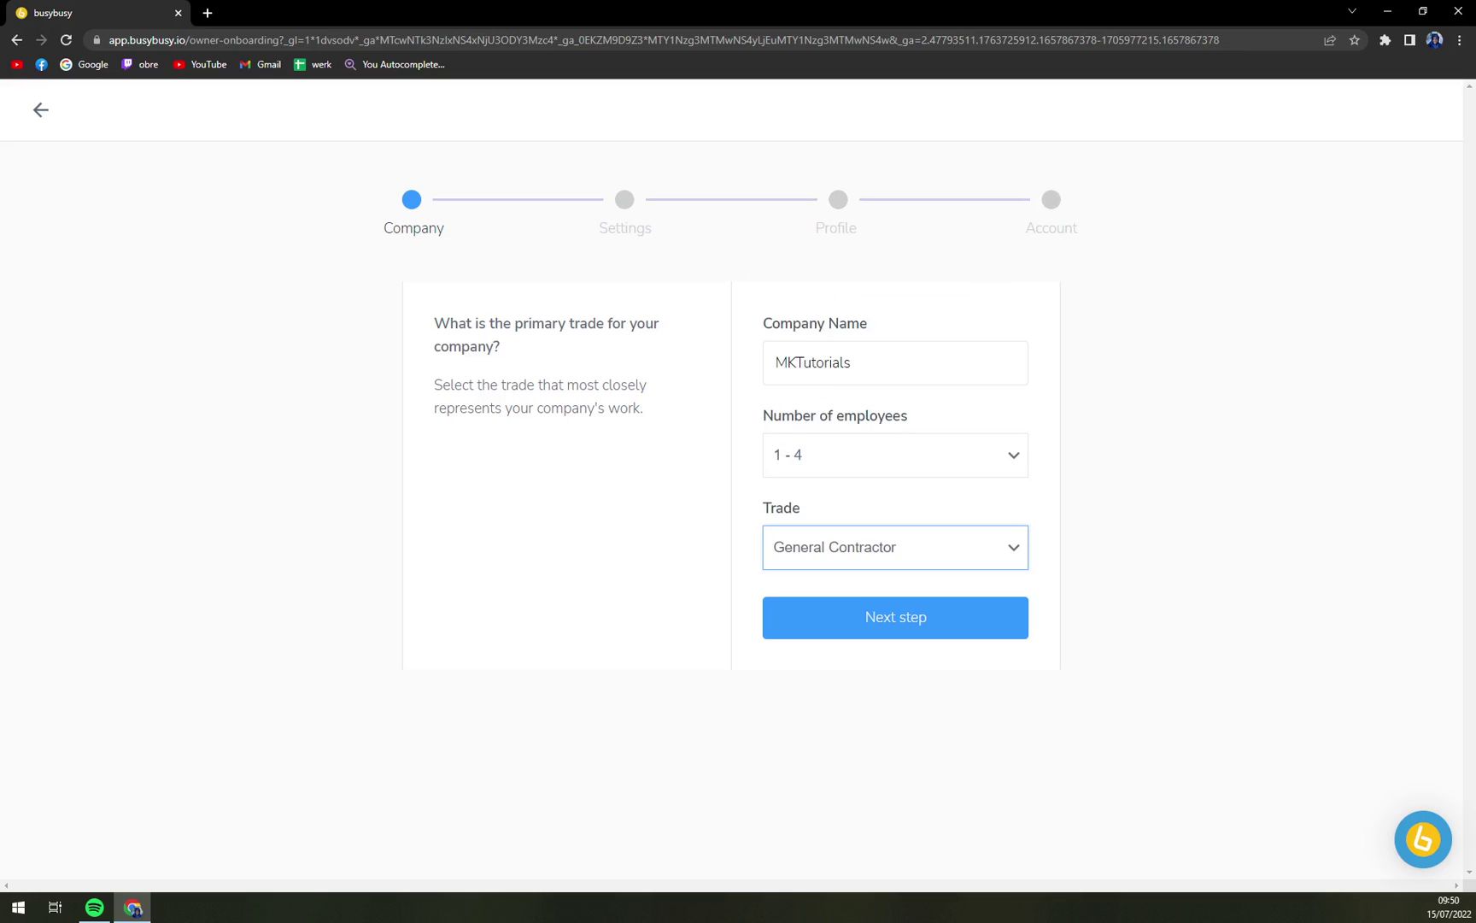
Step: Set a Monthly pay period starting on the 7th, with the workweek starting Monday
click(858, 619)
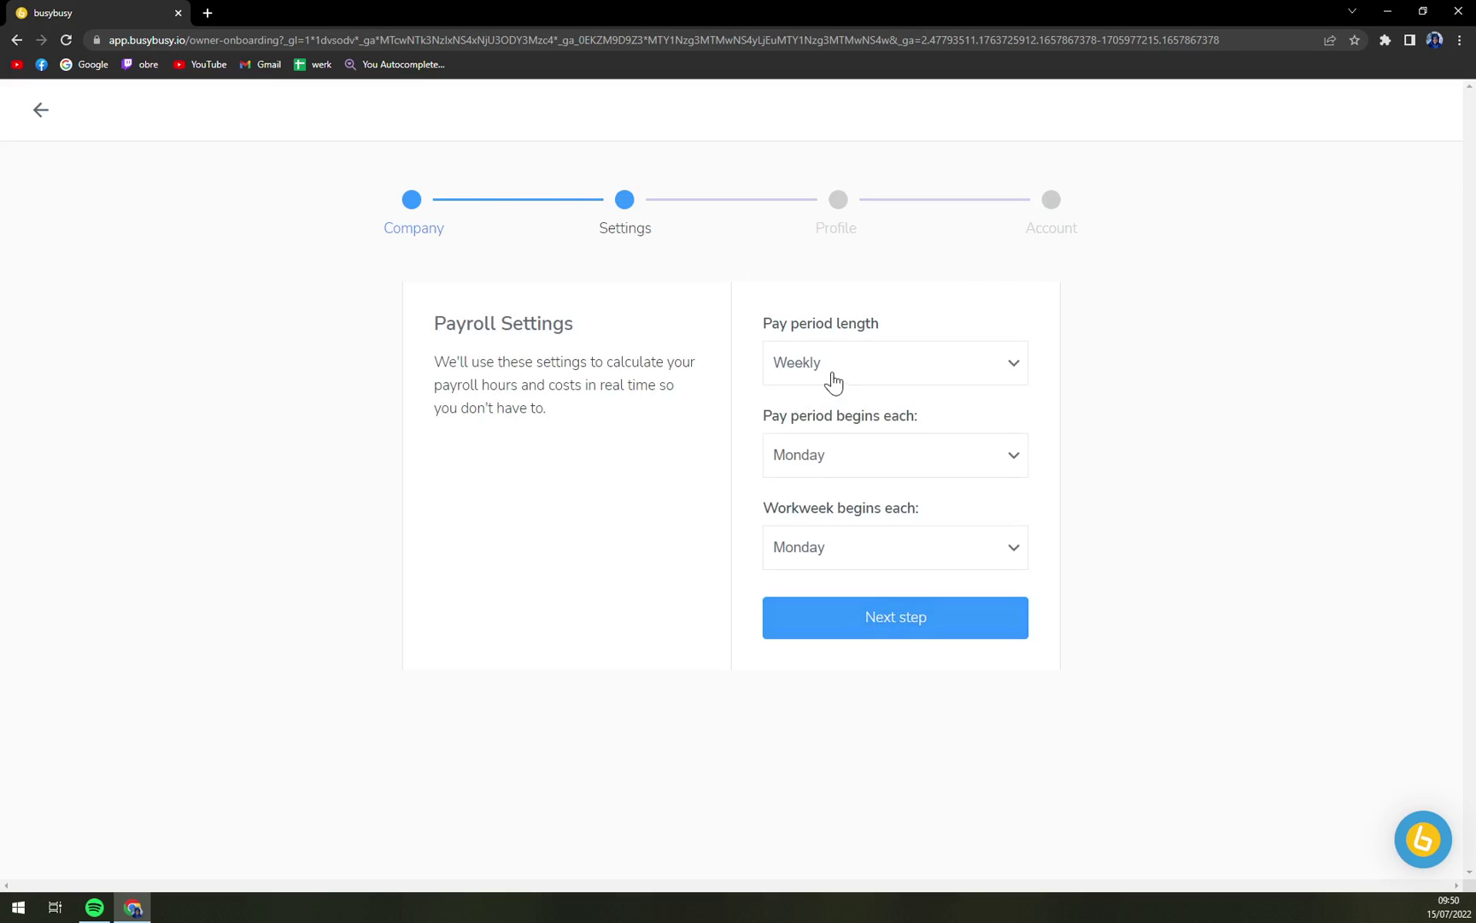
click(832, 369)
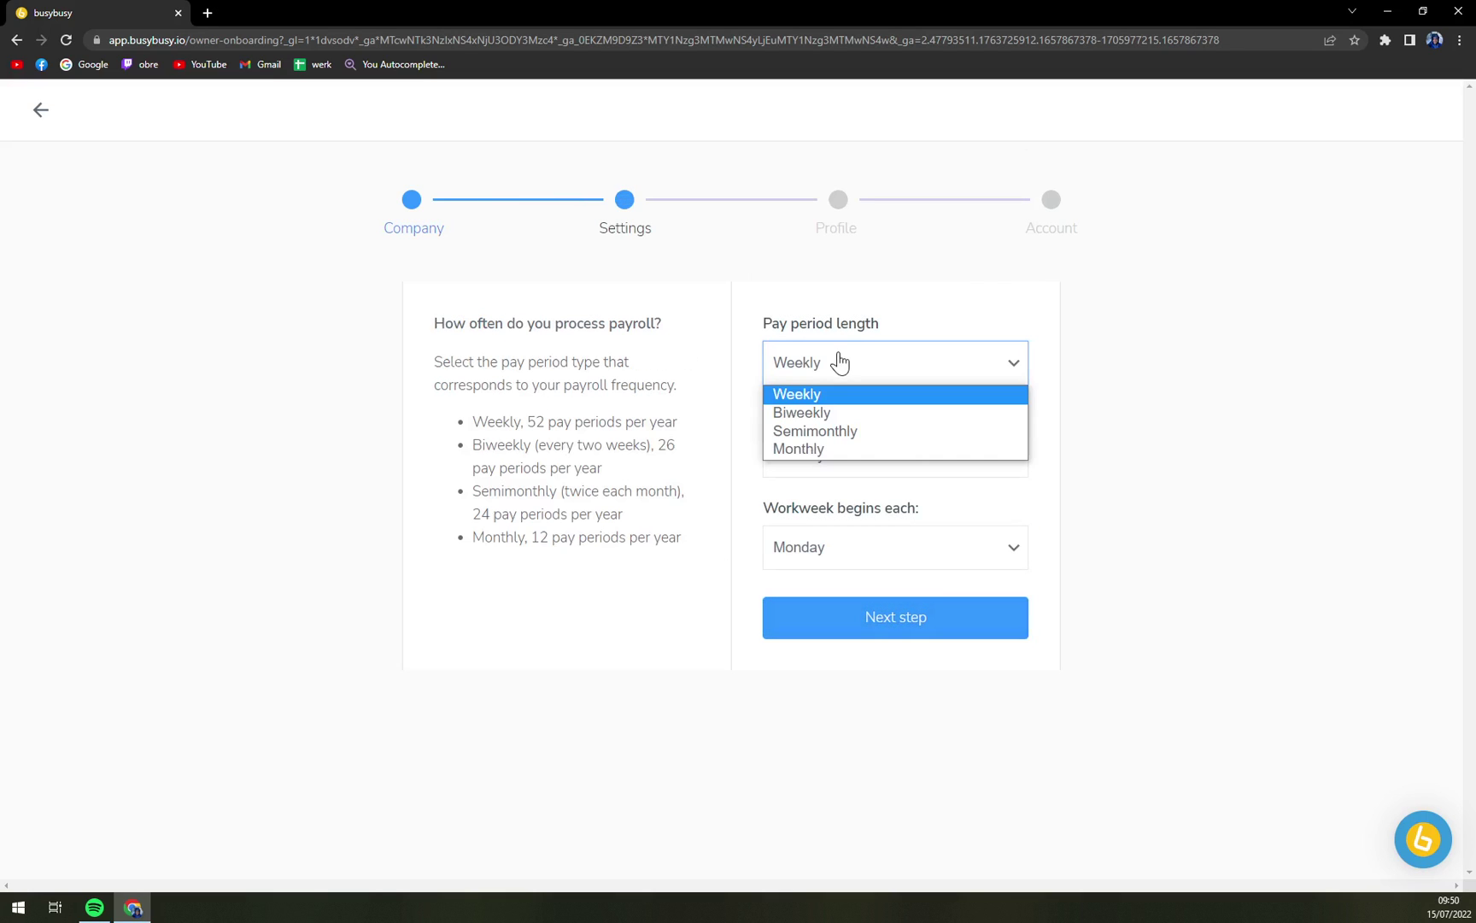
click(849, 447)
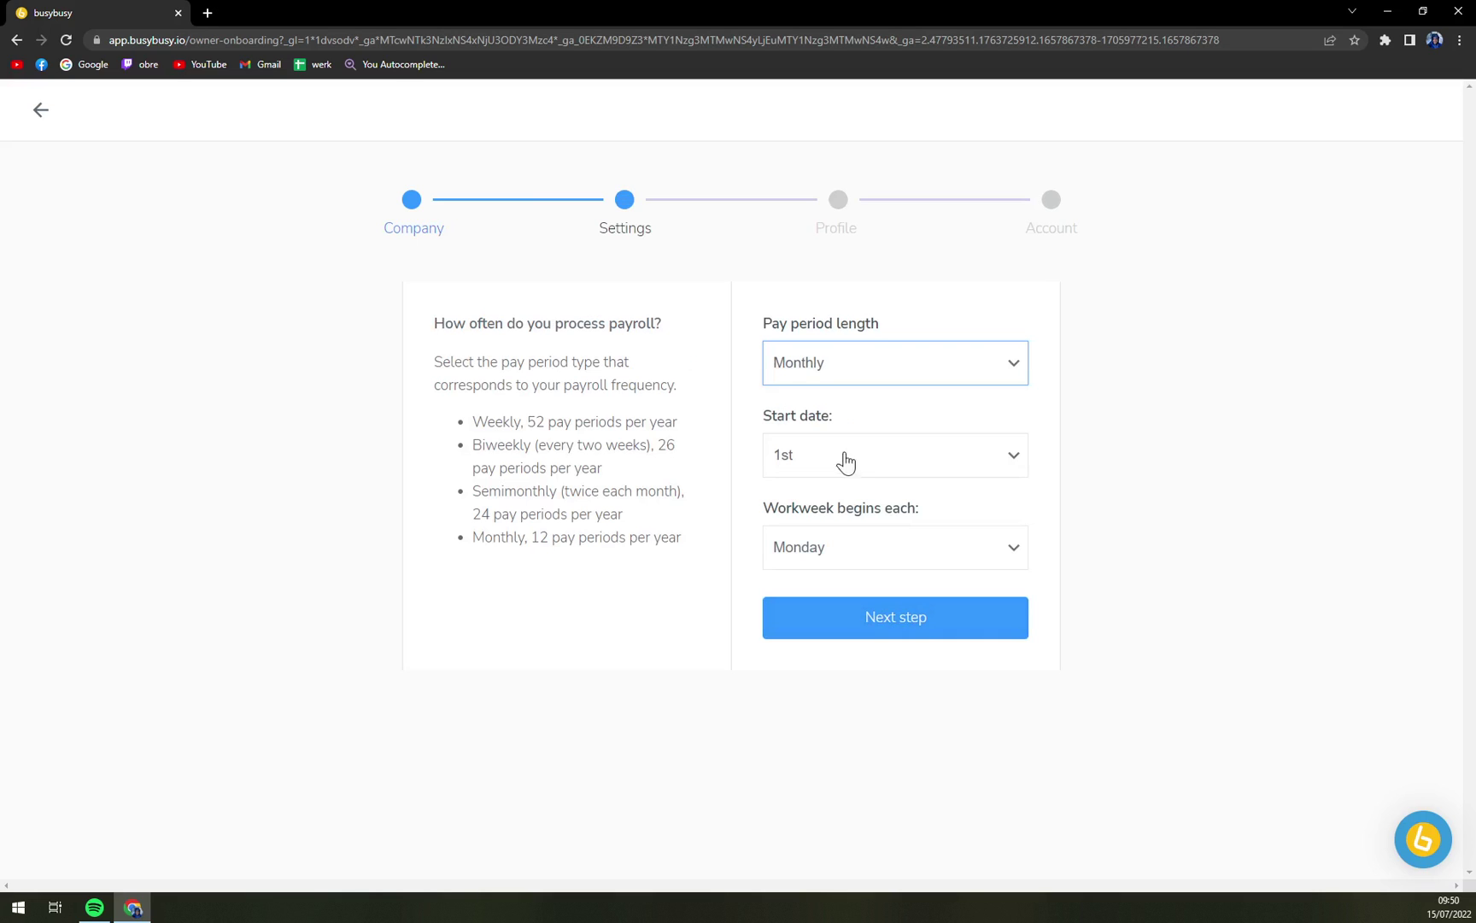
click(843, 459)
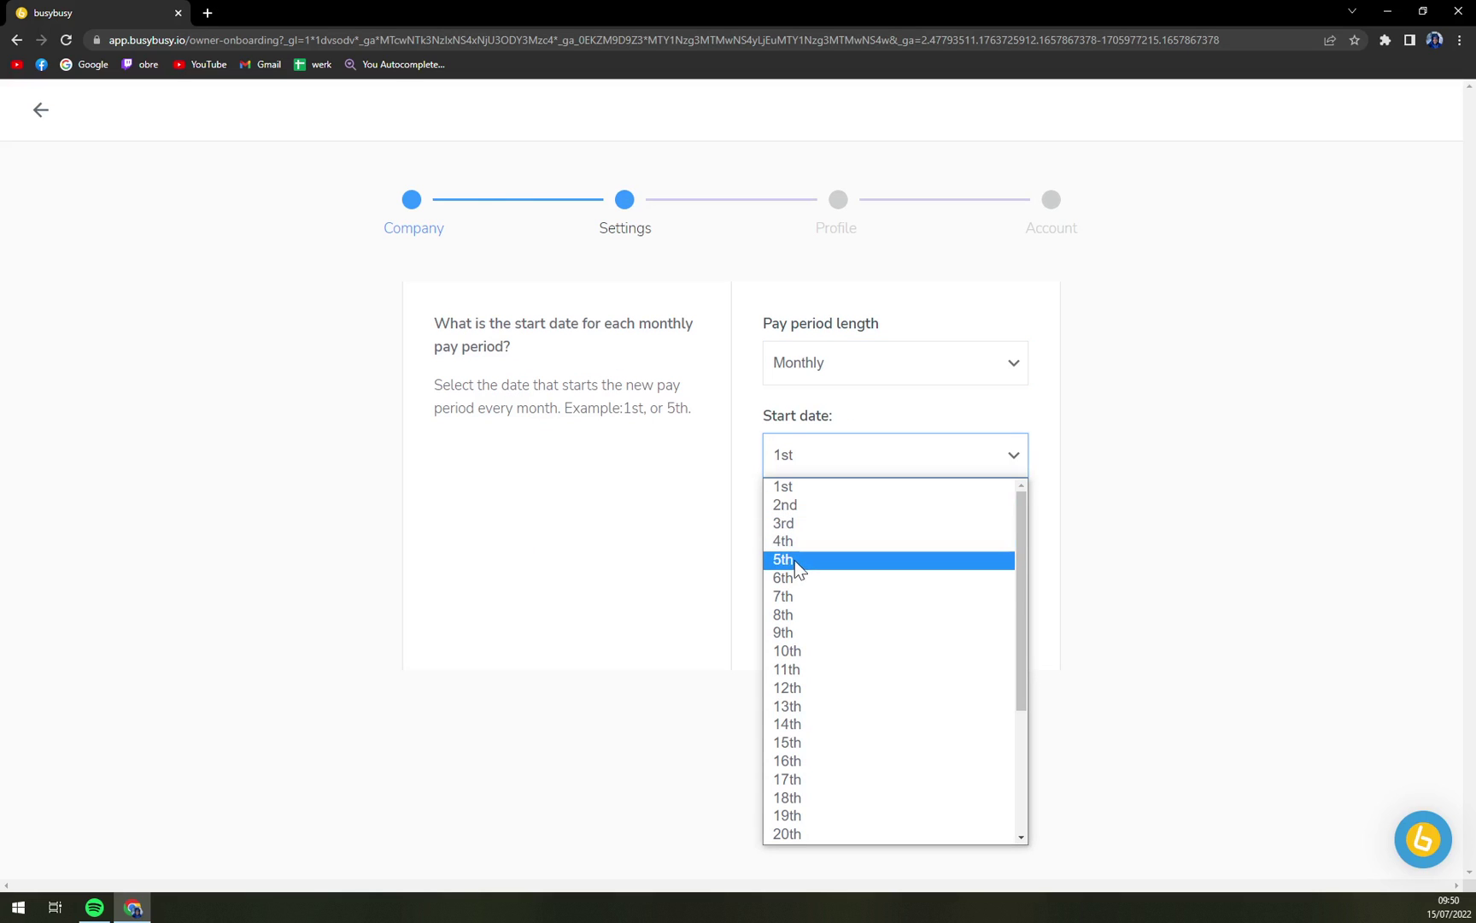
click(800, 597)
click(827, 556)
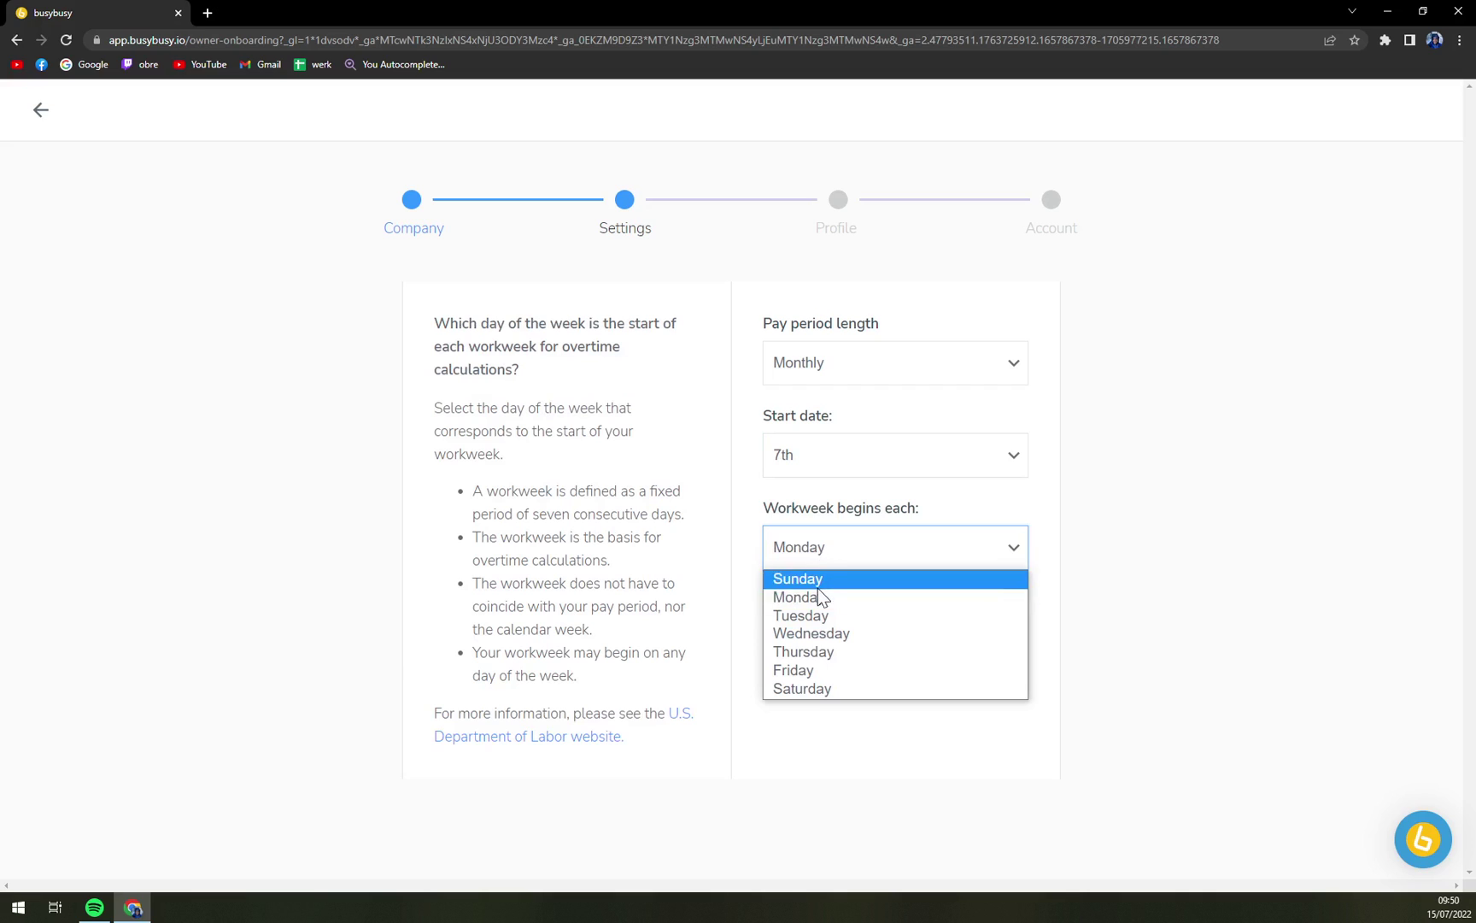
click(818, 593)
Step: Fill in first name, last name and contact phone number, then submit the Profile step
click(848, 624)
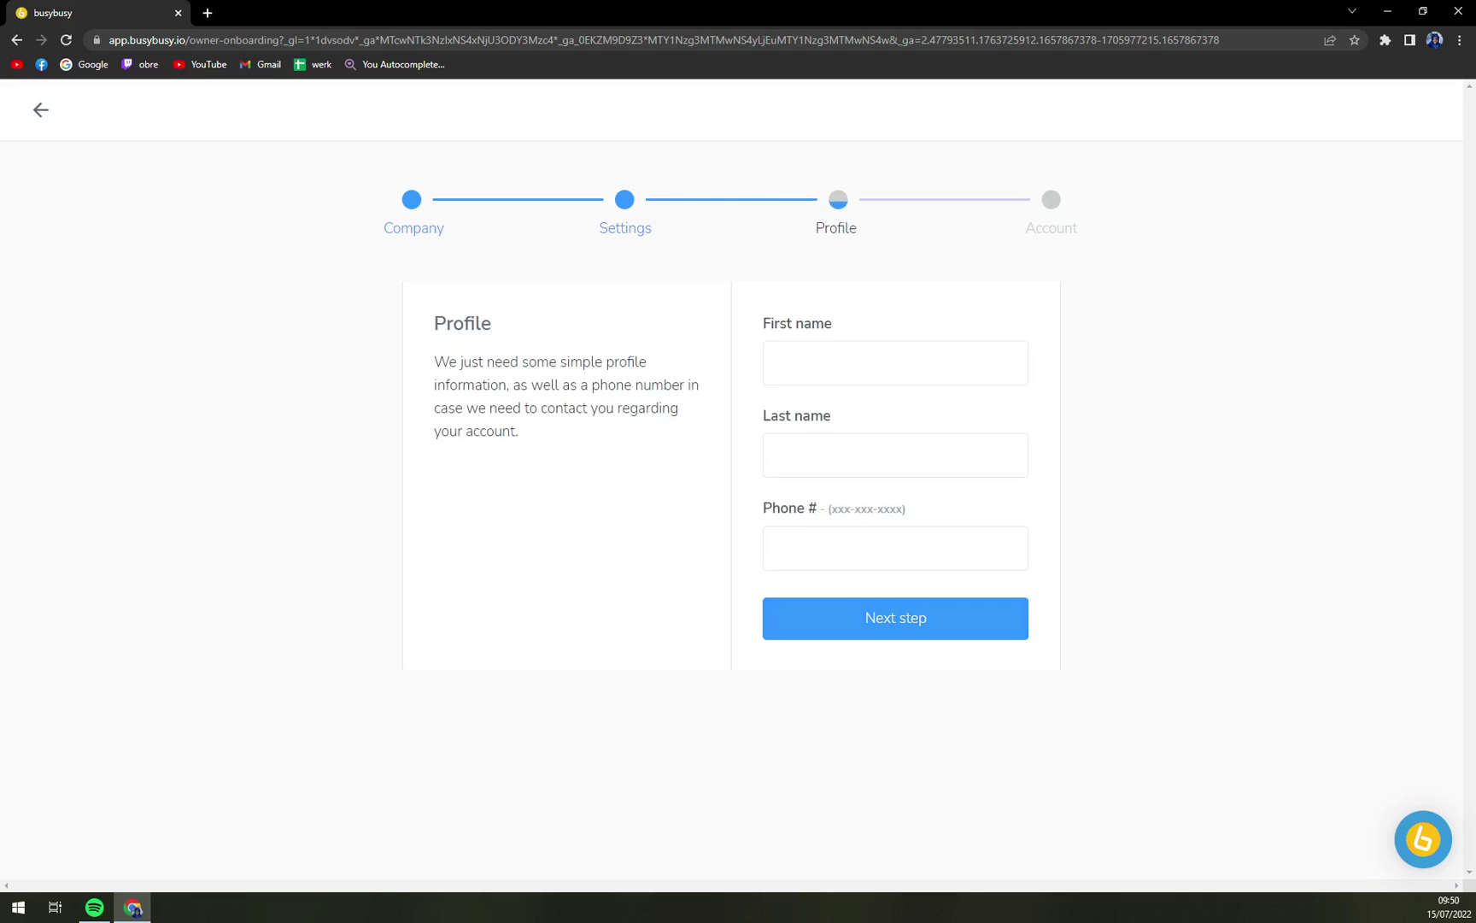
key(Tab)
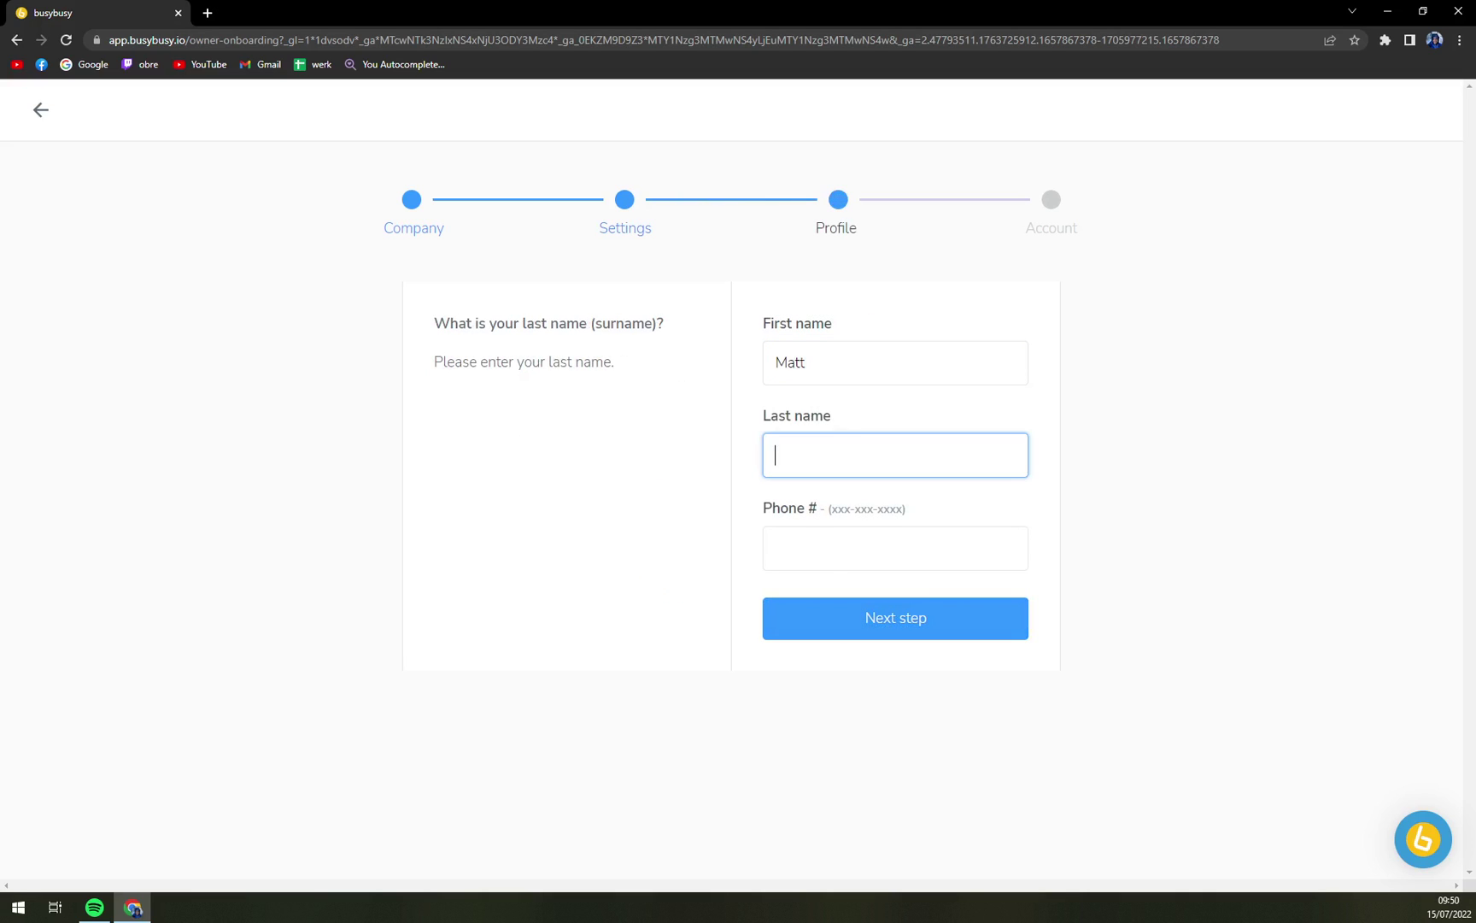
key(Tab)
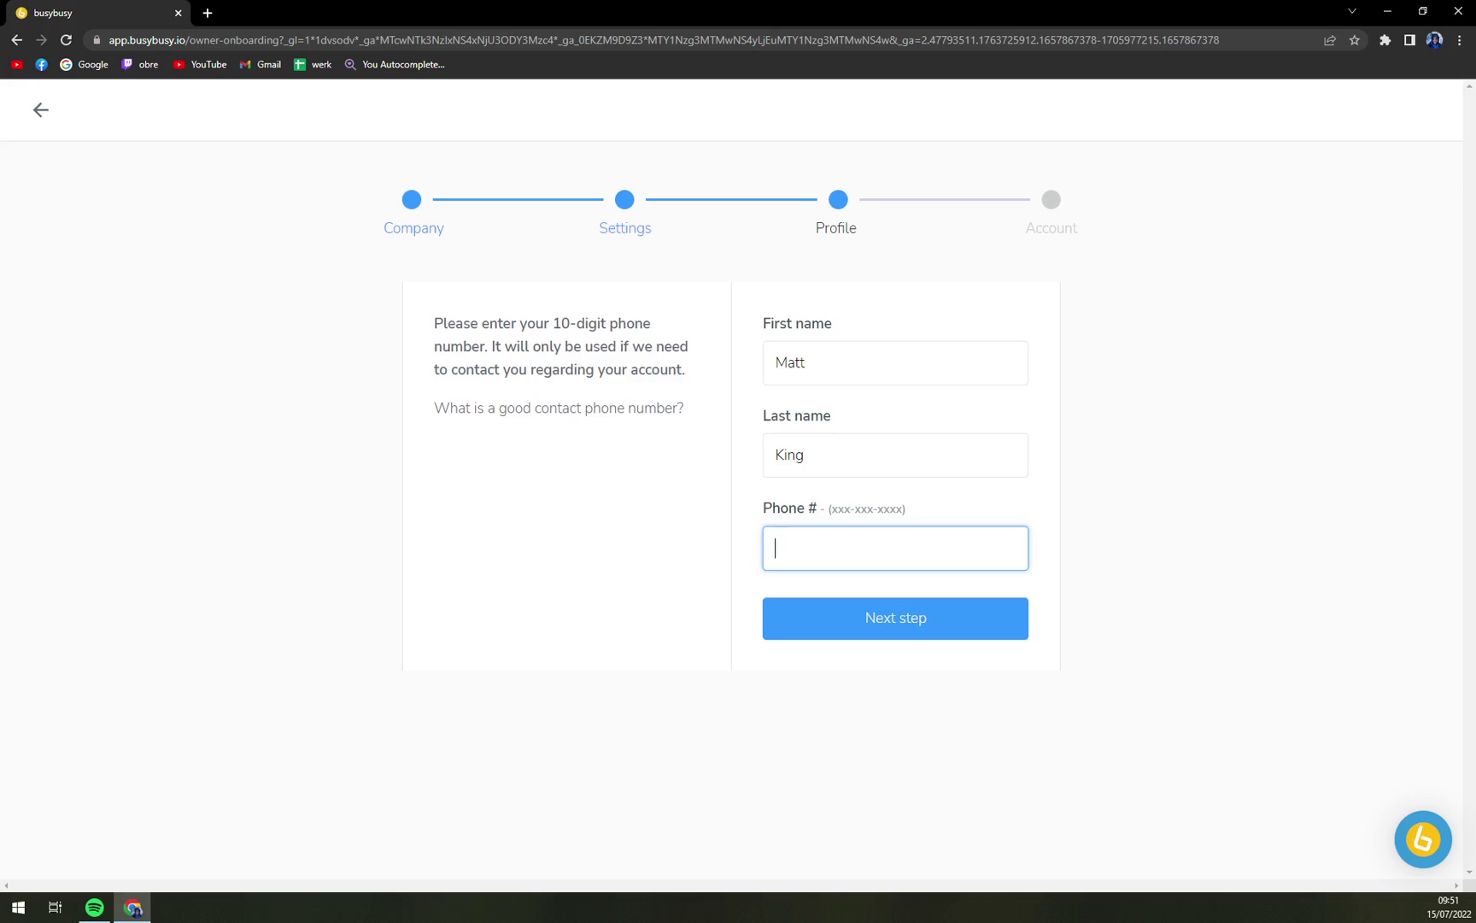
click(955, 613)
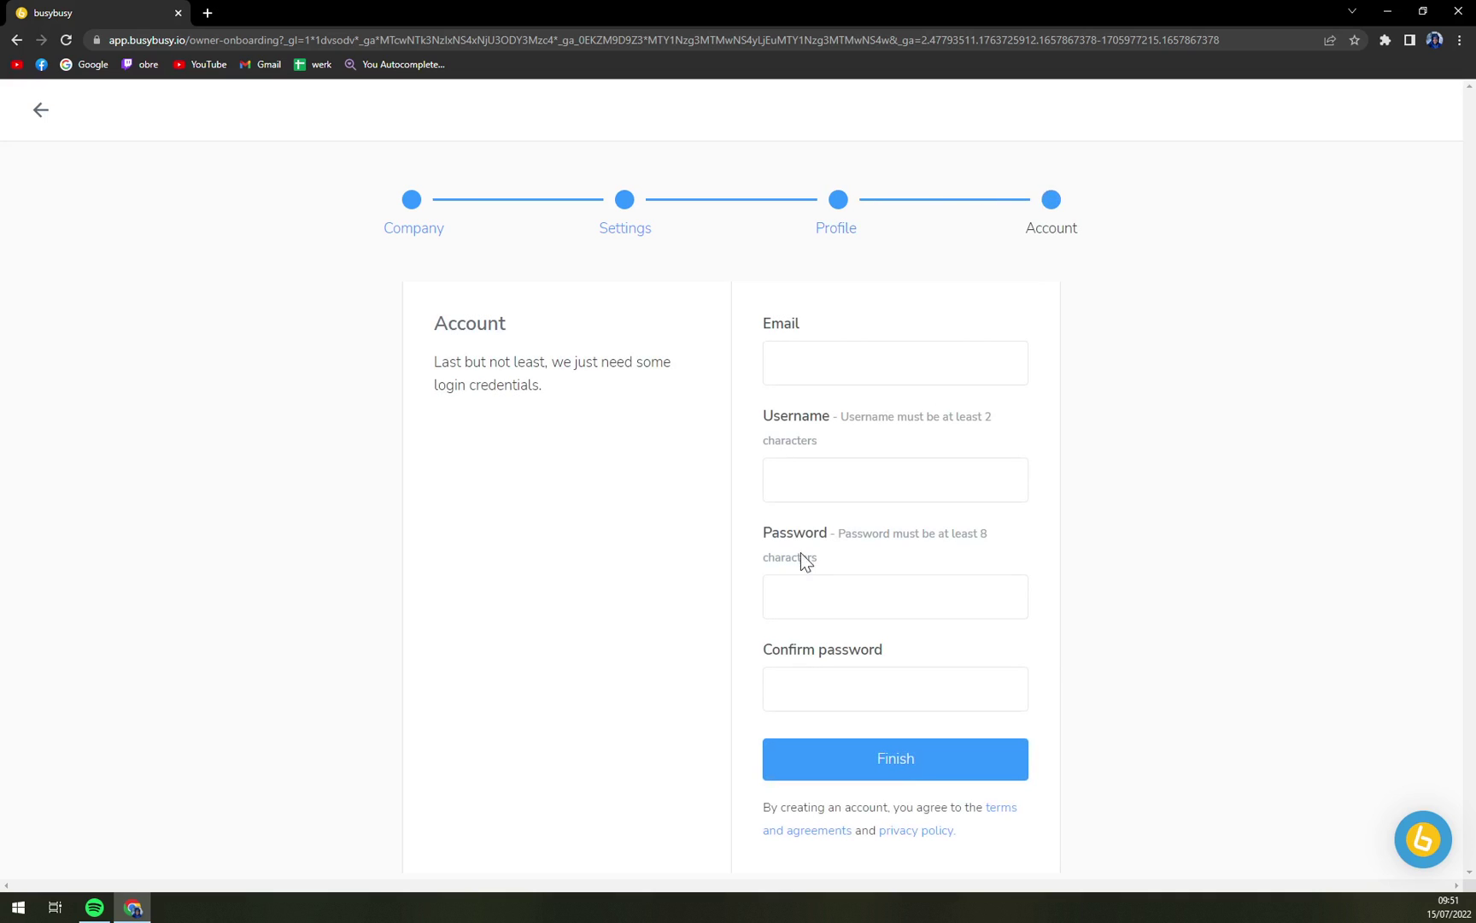
click(39, 115)
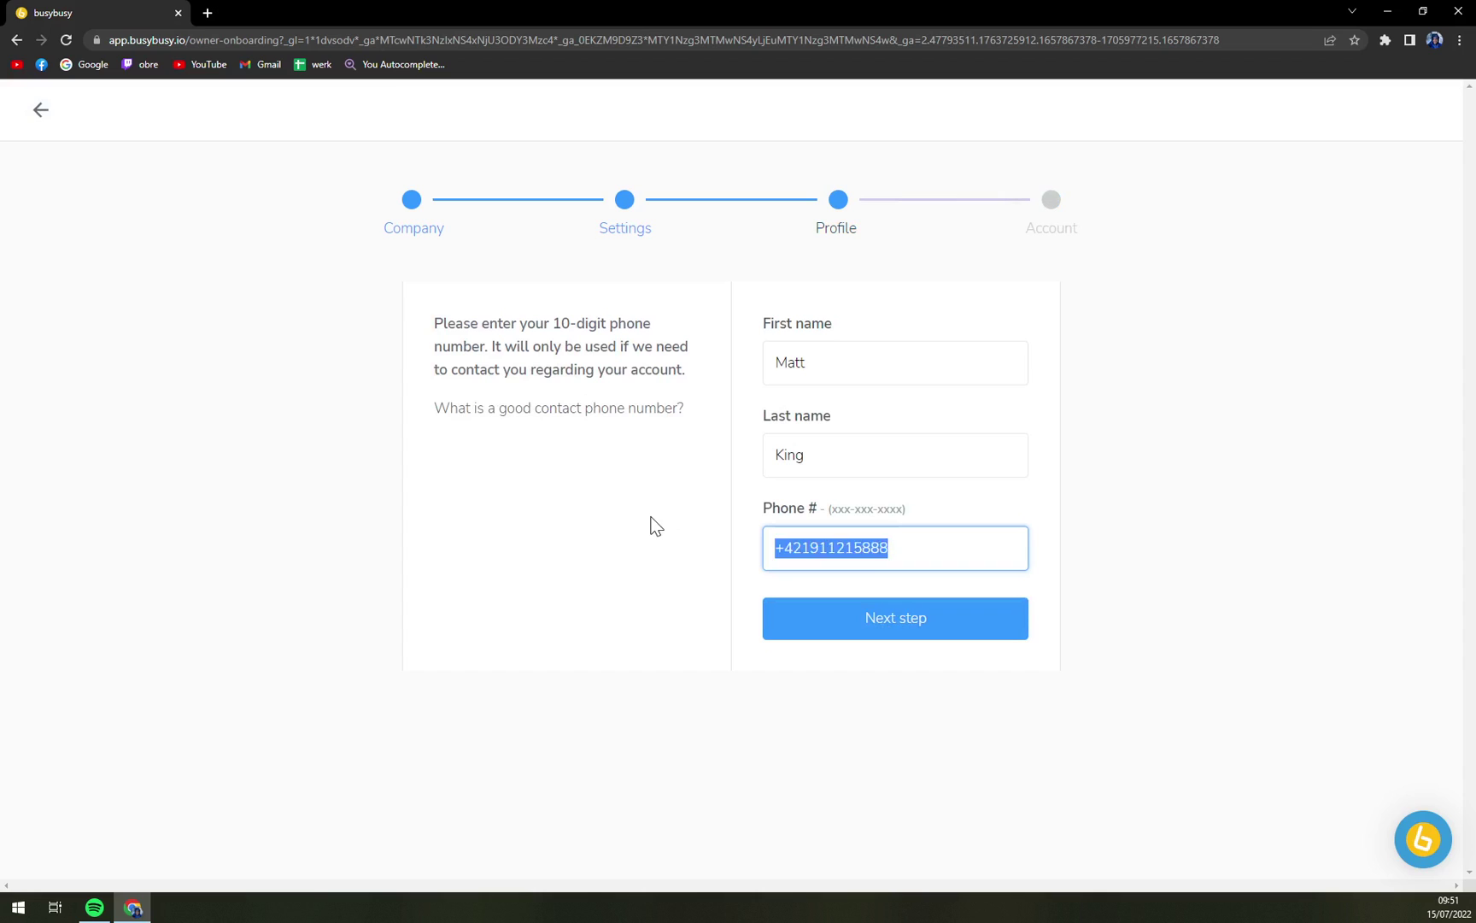
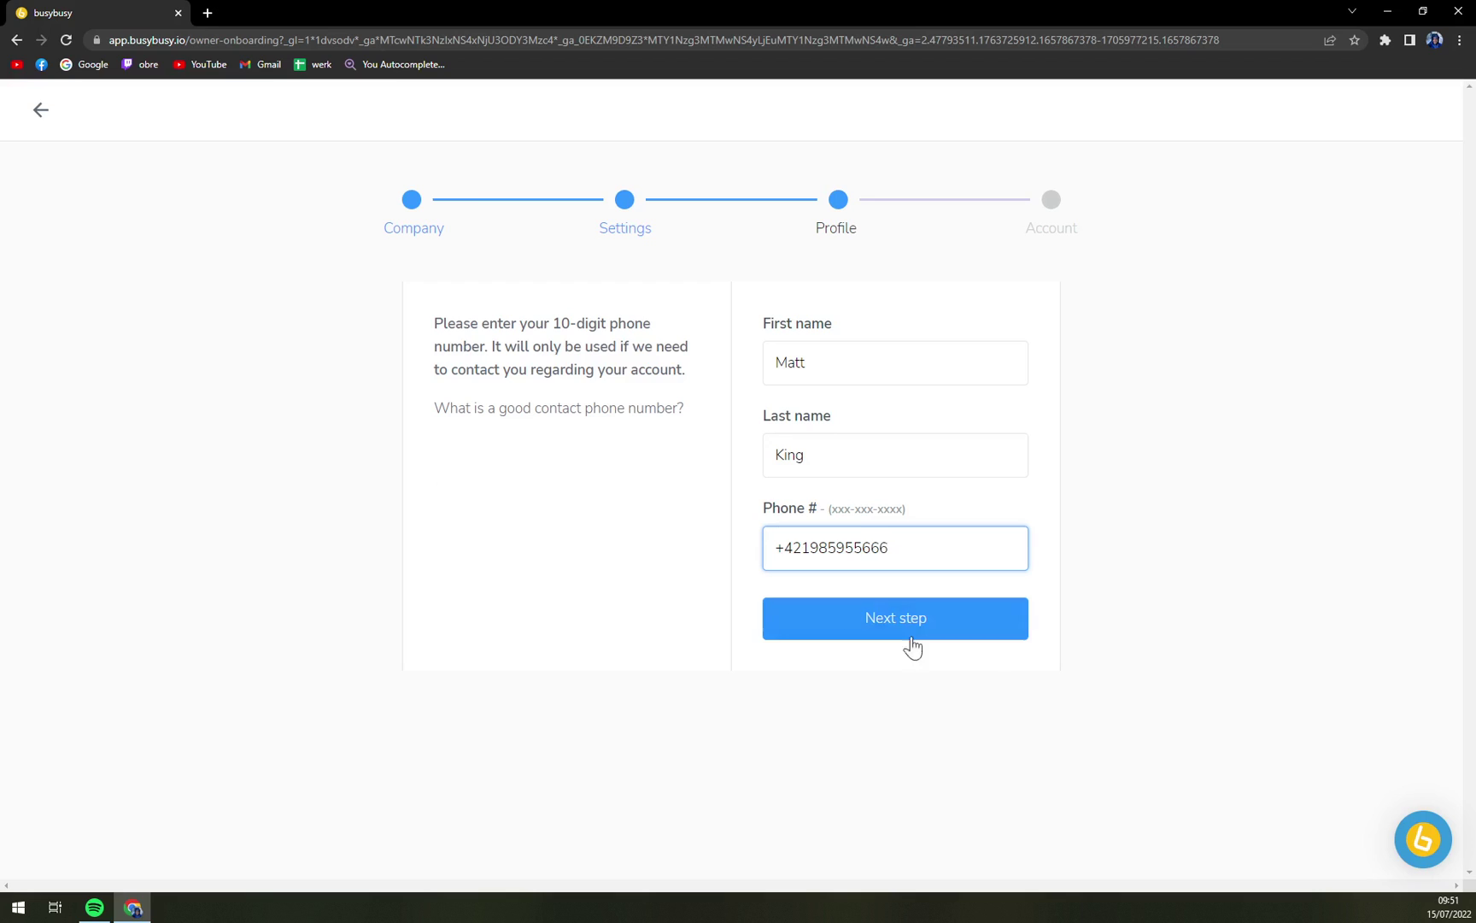
click(911, 632)
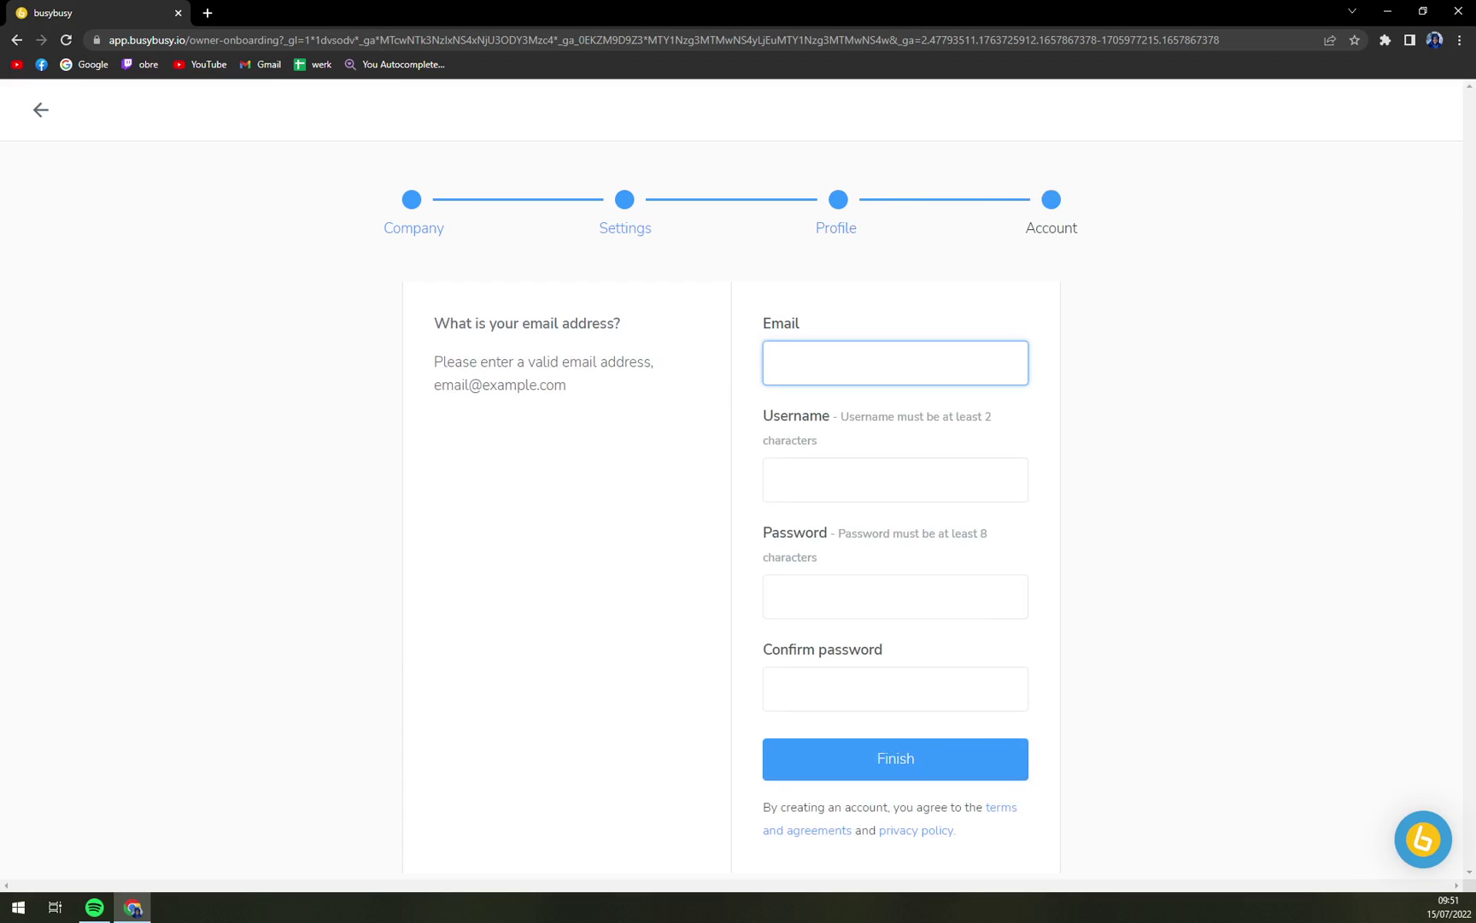
Step: Enter the email, username and a confirmed matching password, then finish account creation
key(Tab)
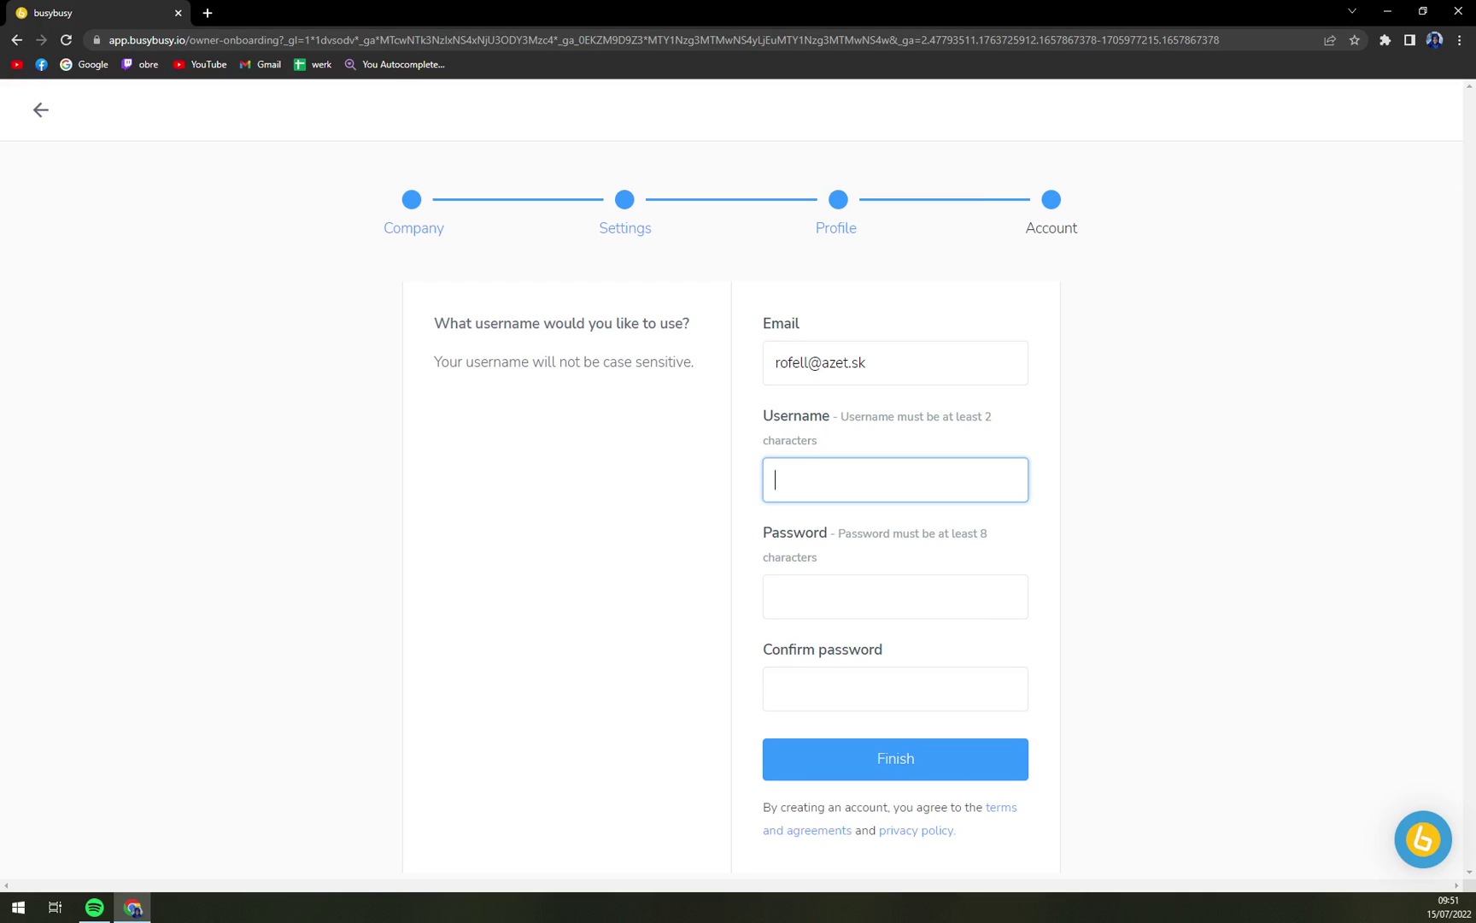
text(mktutorials)
key(Tab)
text(******)
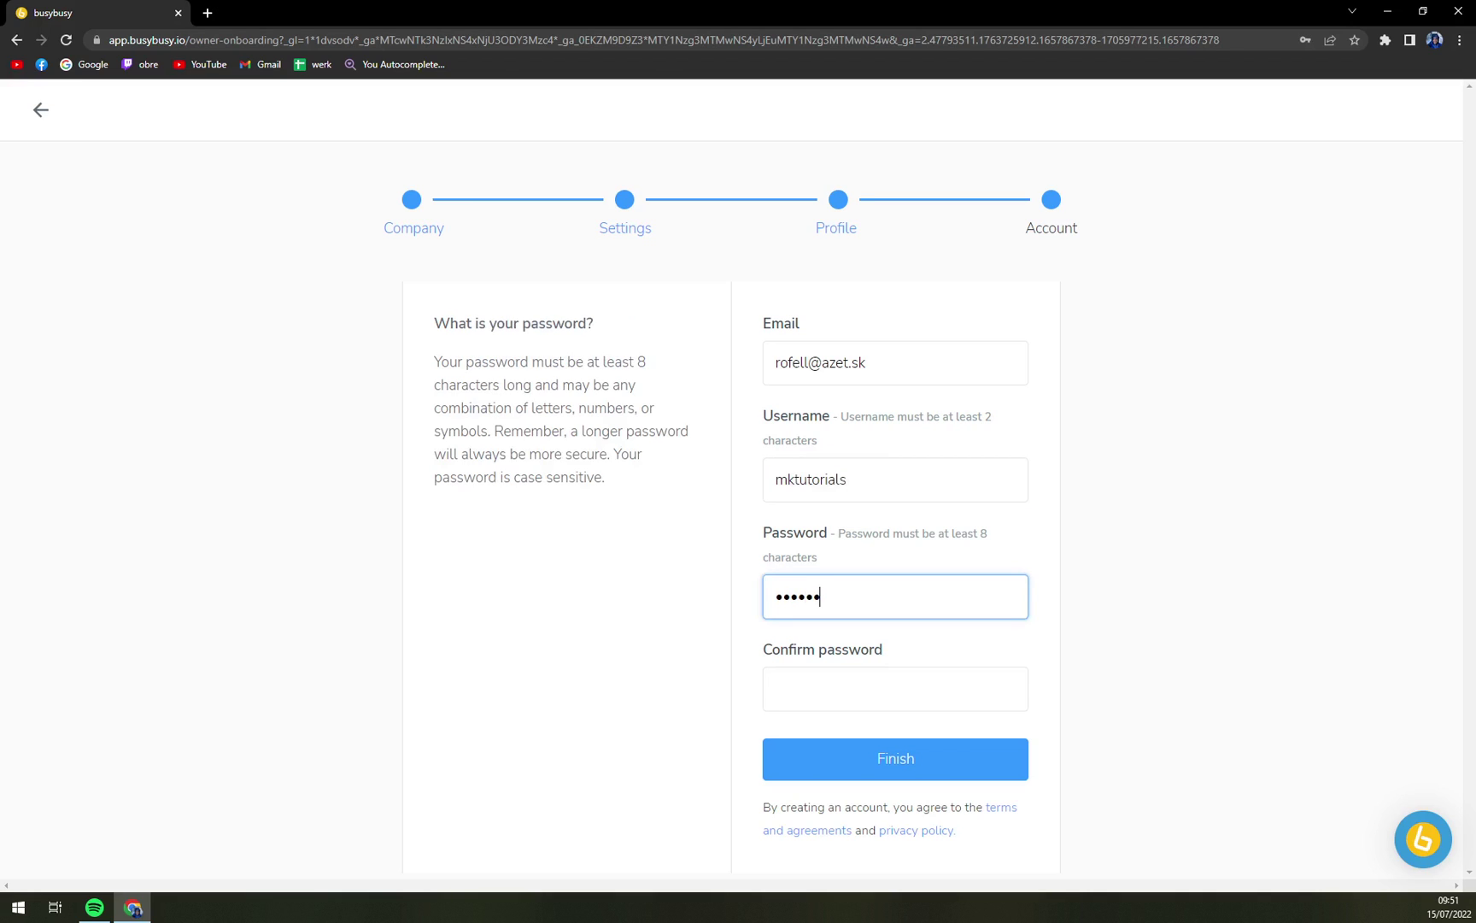
text(*****)
key(Tab)
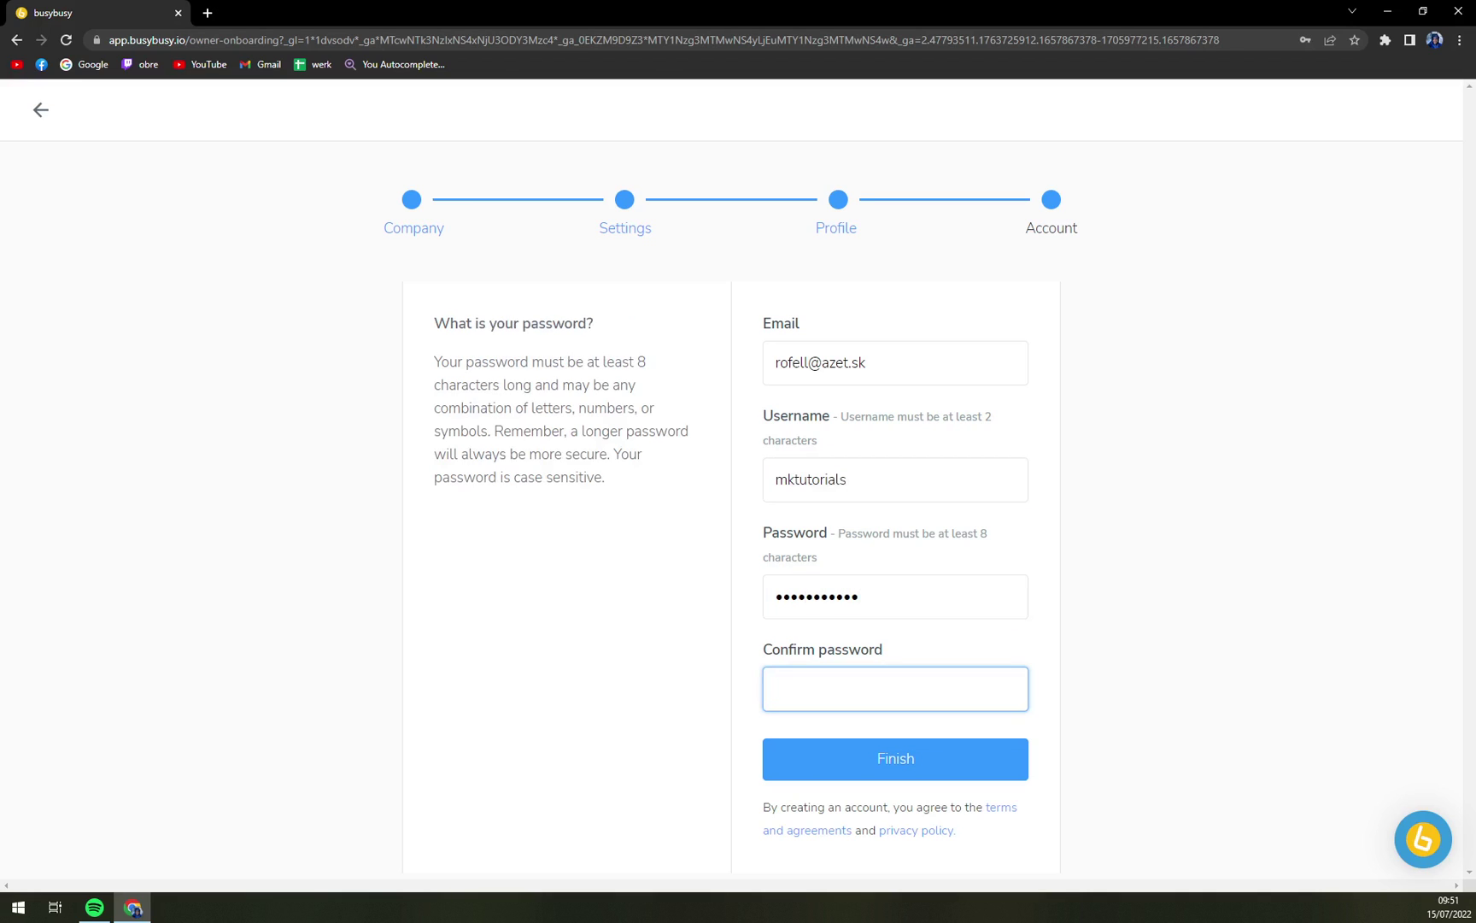
text(*********)
text(**)
click(910, 771)
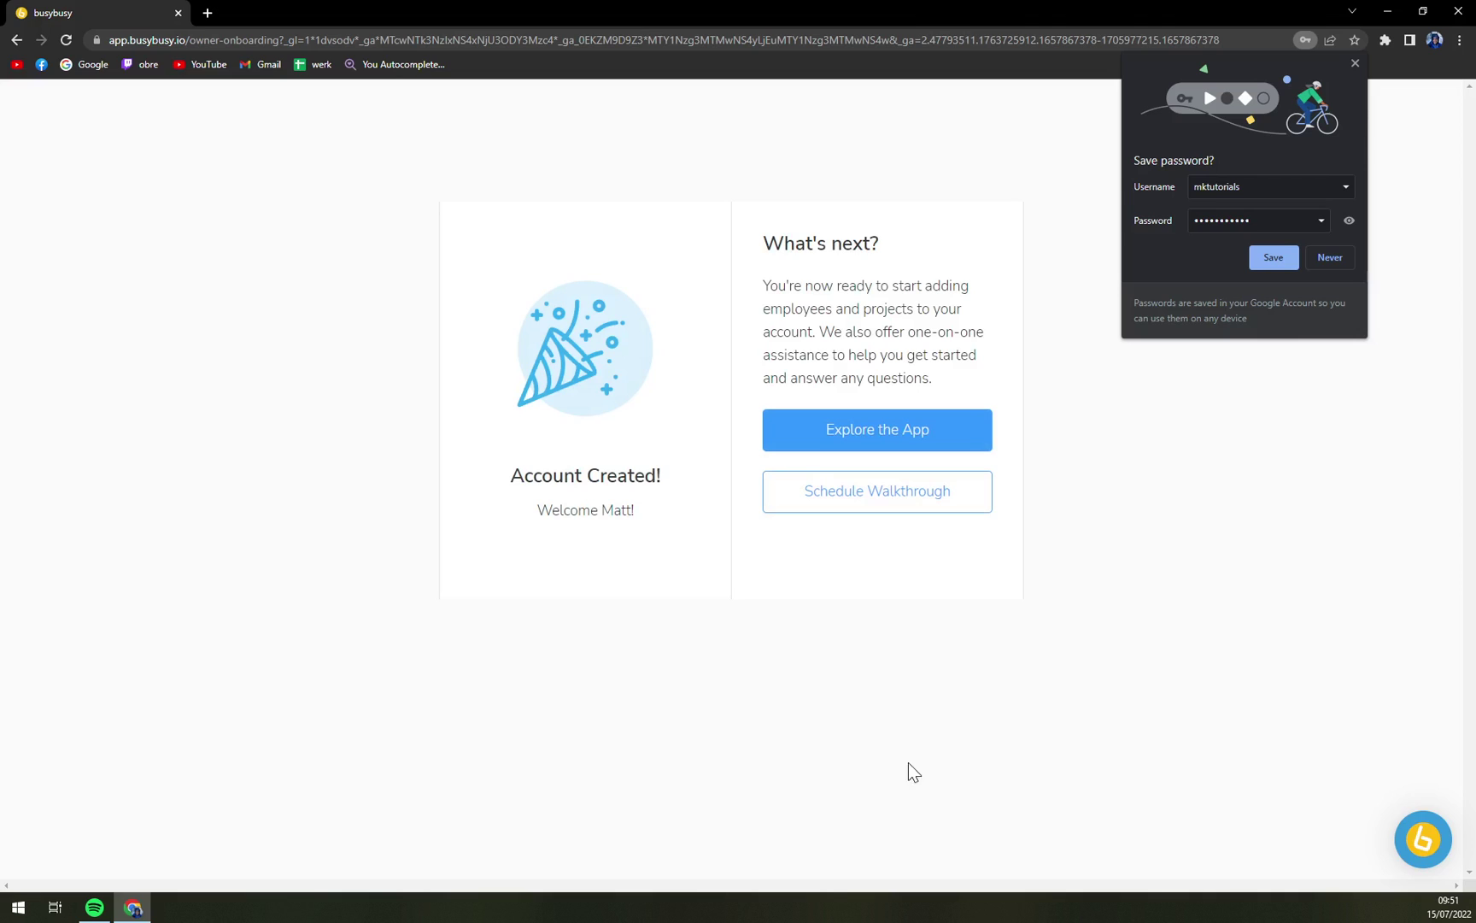
Step: Decline Chrome's password save prompt and choose Explore the App
click(1316, 265)
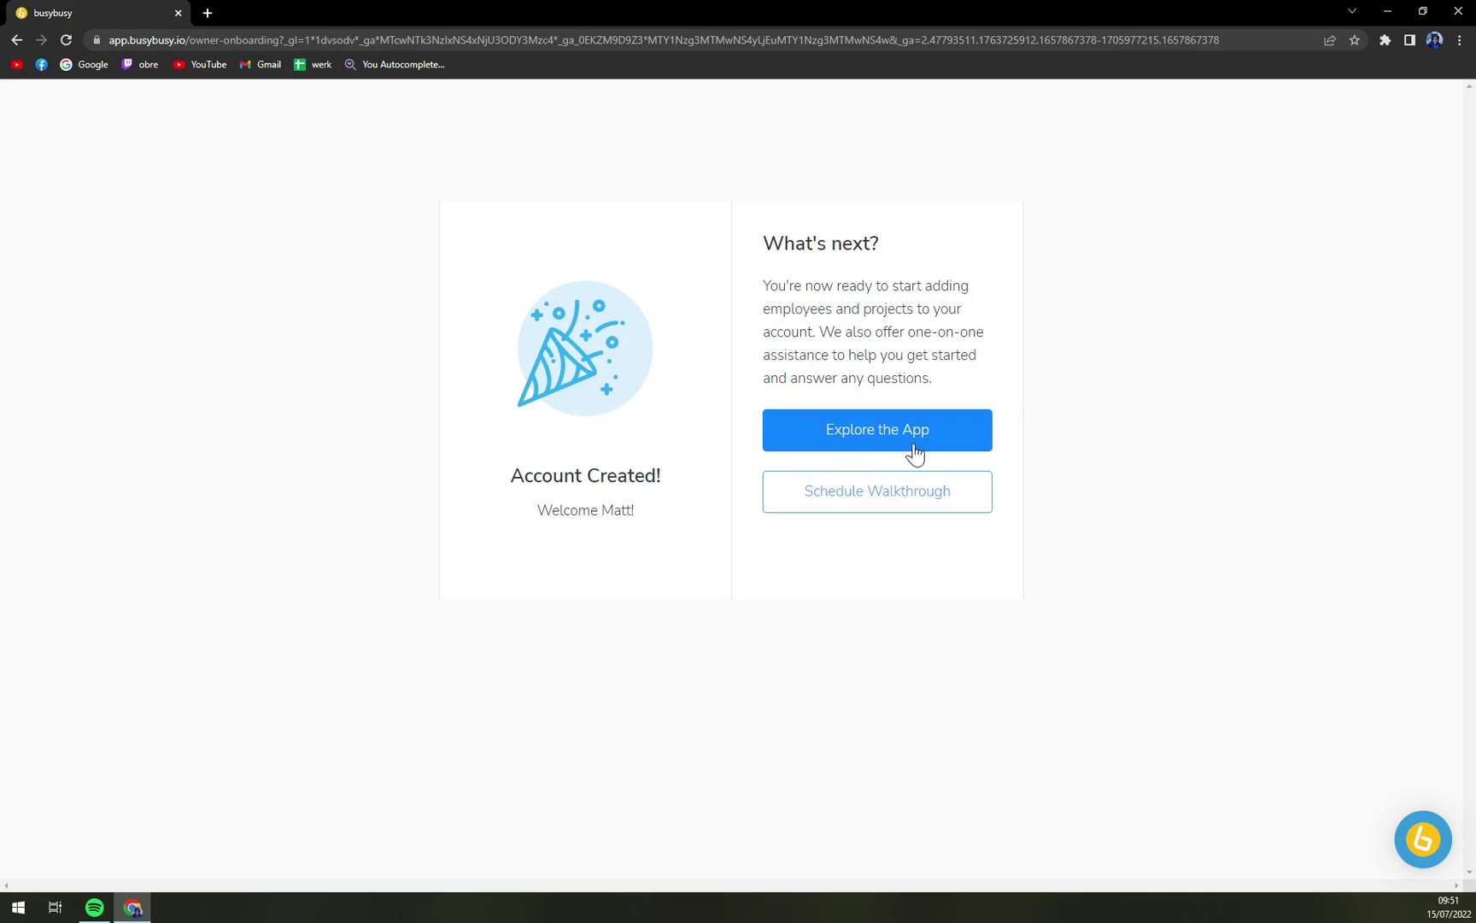
click(886, 443)
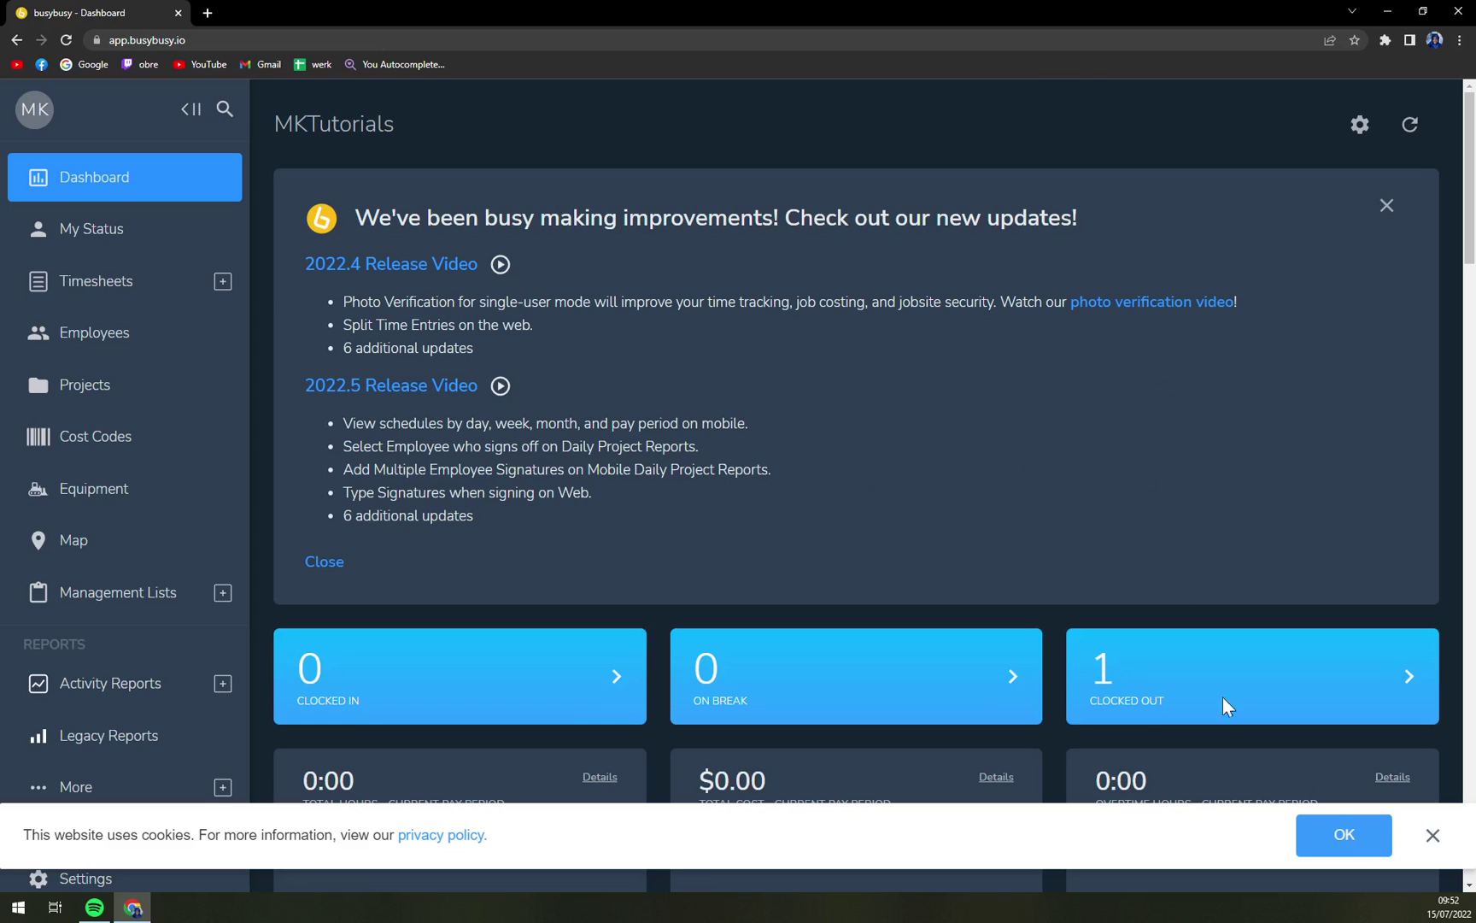
Step: Close the cookie banner, zoom out, and view My Status, then Timesheets Time Entries
click(1430, 834)
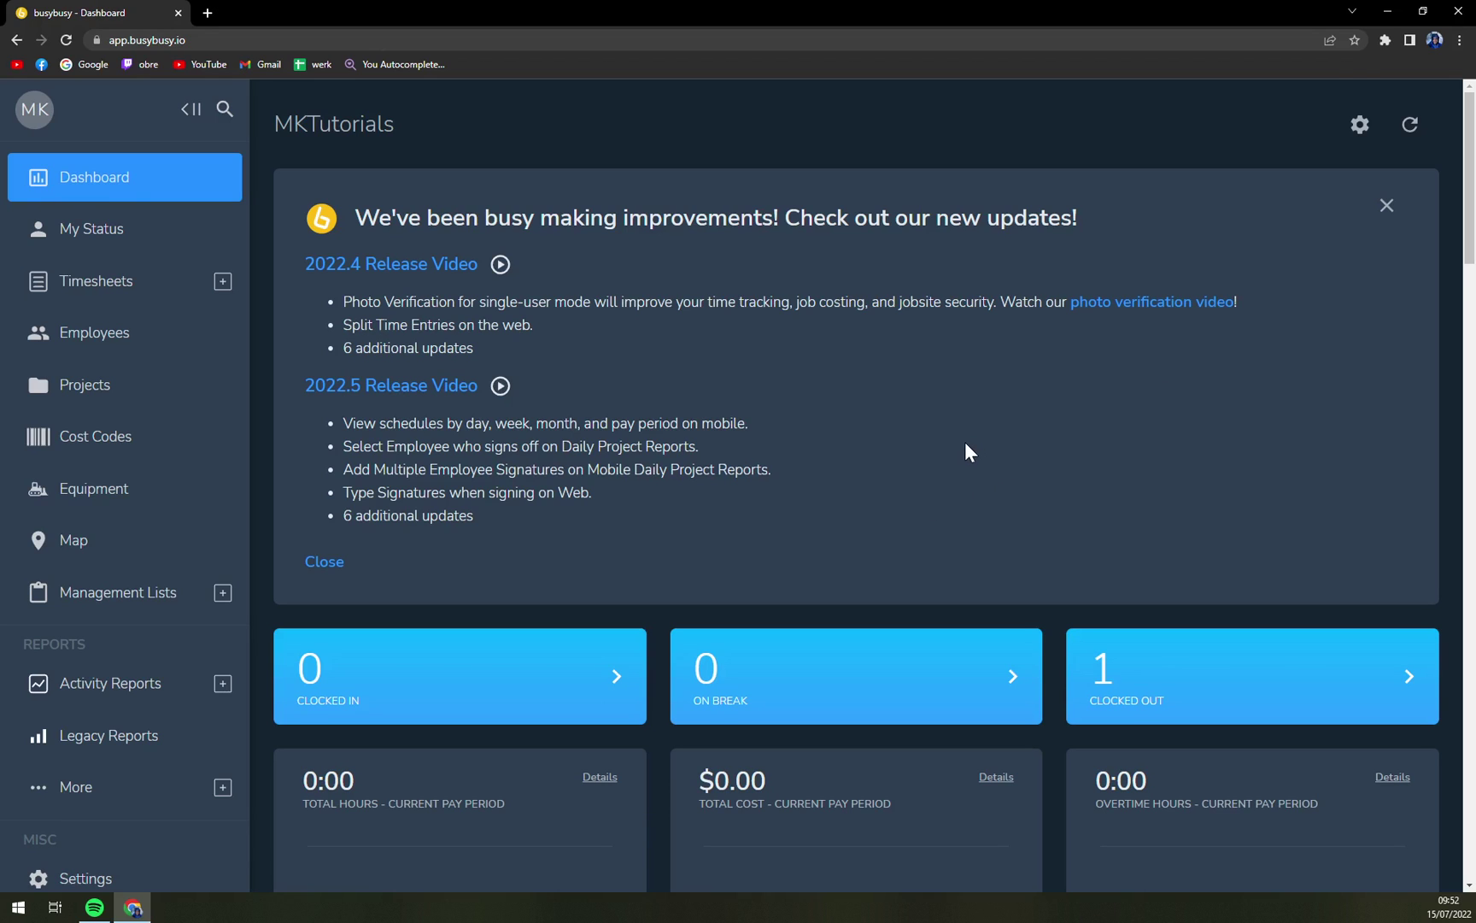
key(ctrl+minus)
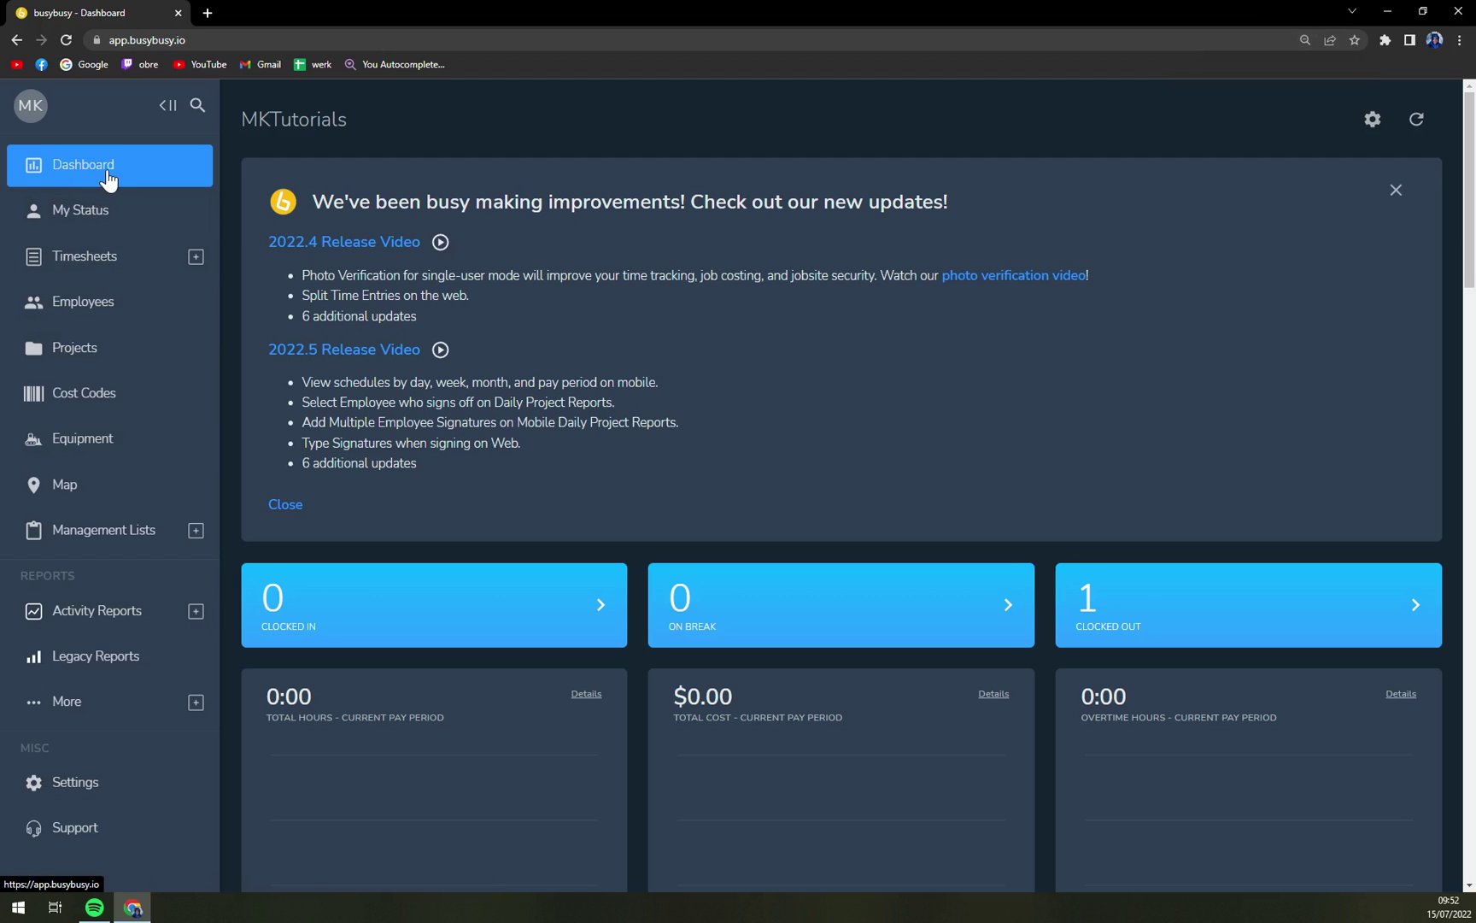
click(118, 220)
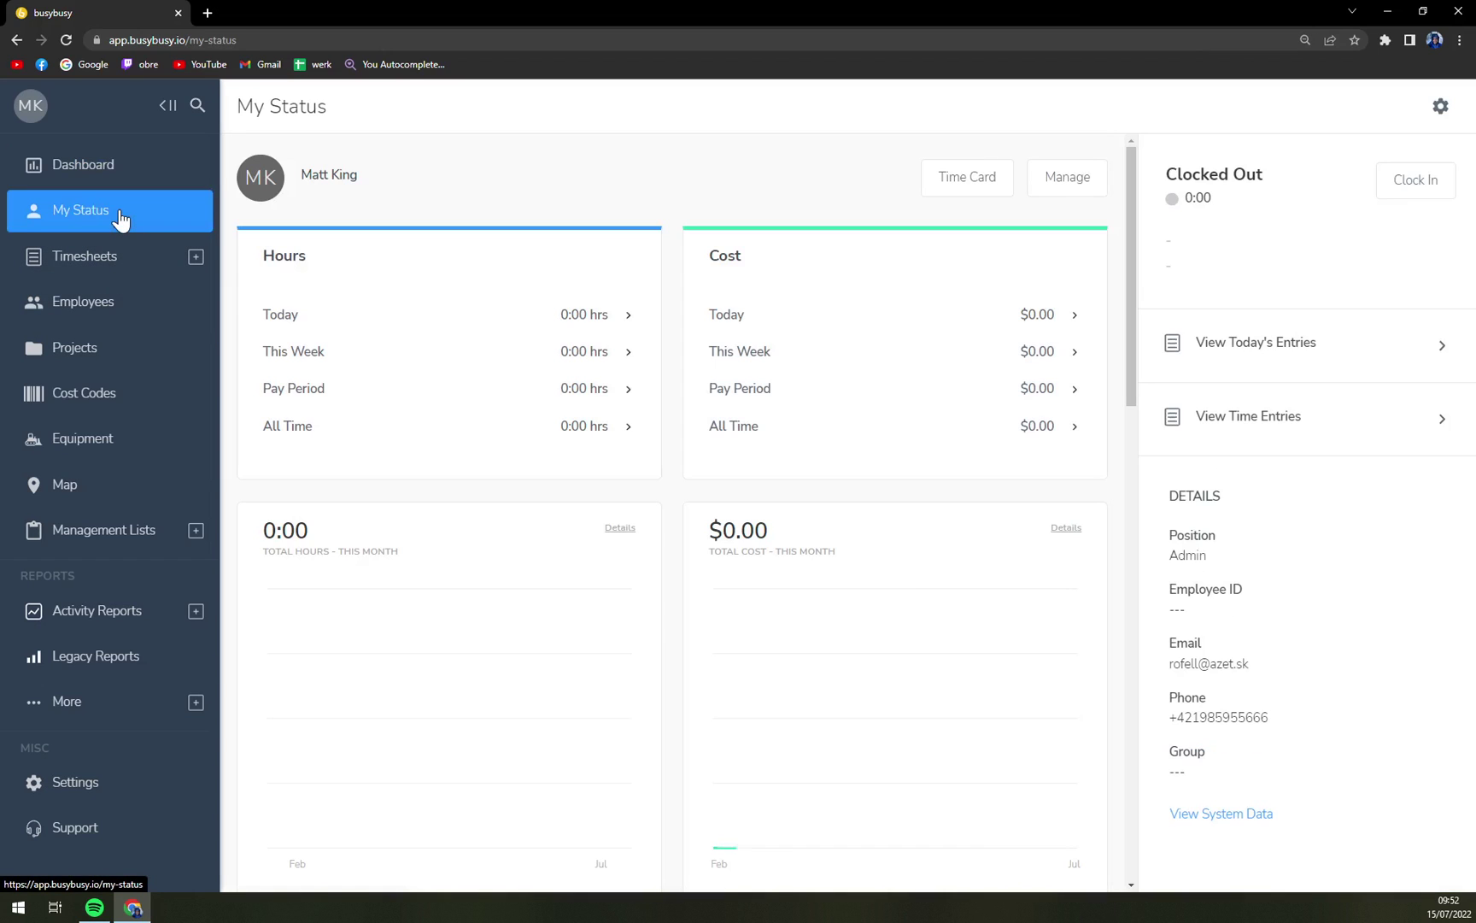
click(110, 256)
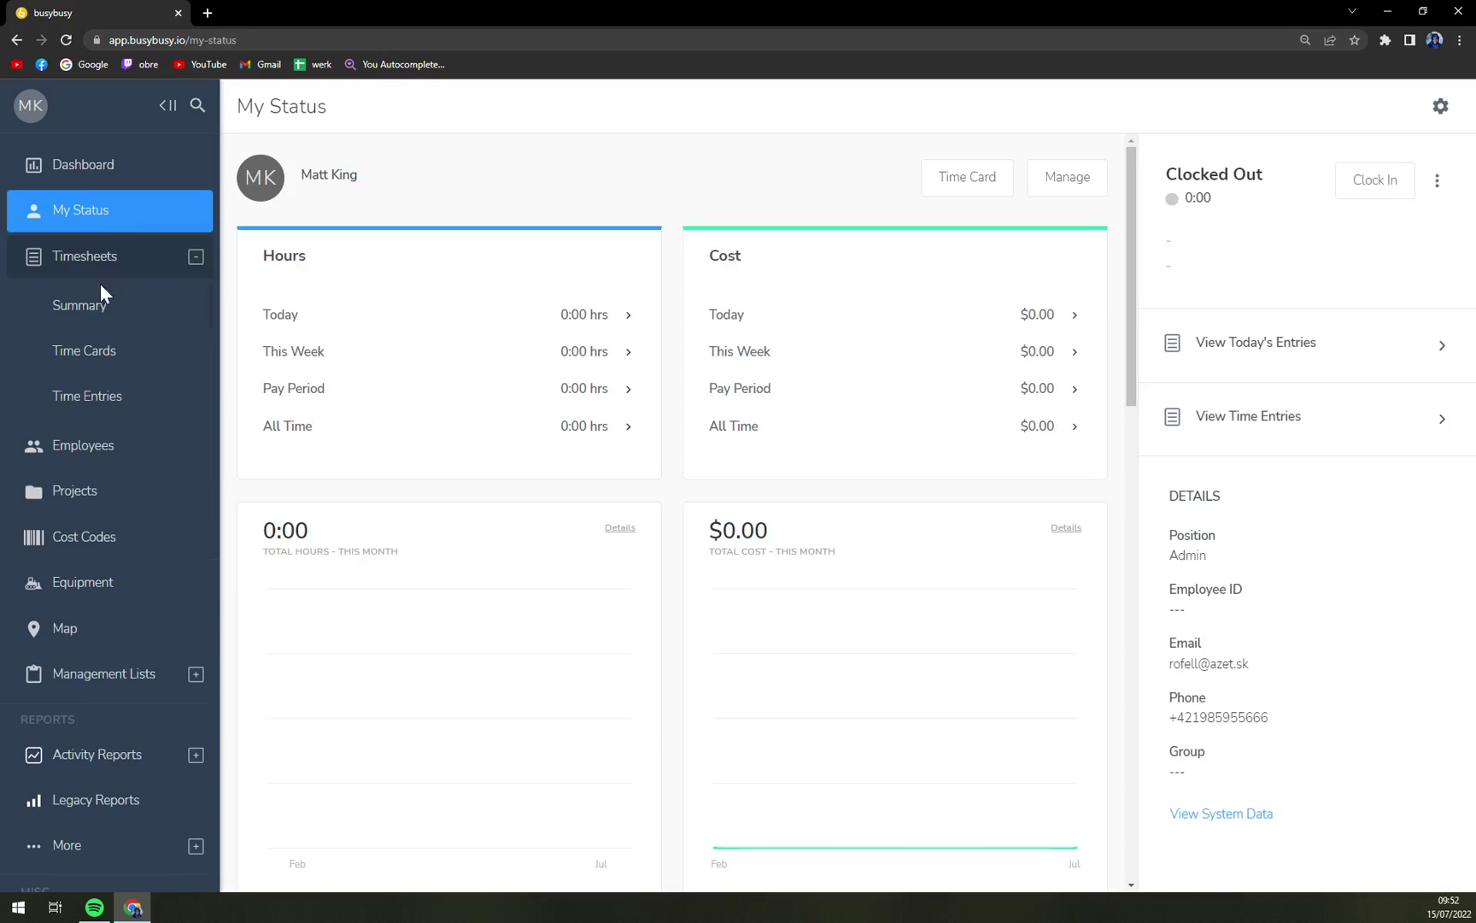
click(100, 303)
Step: Browse the timesheet views, then the Employees and Projects pages, returning to Employees
click(104, 352)
click(103, 396)
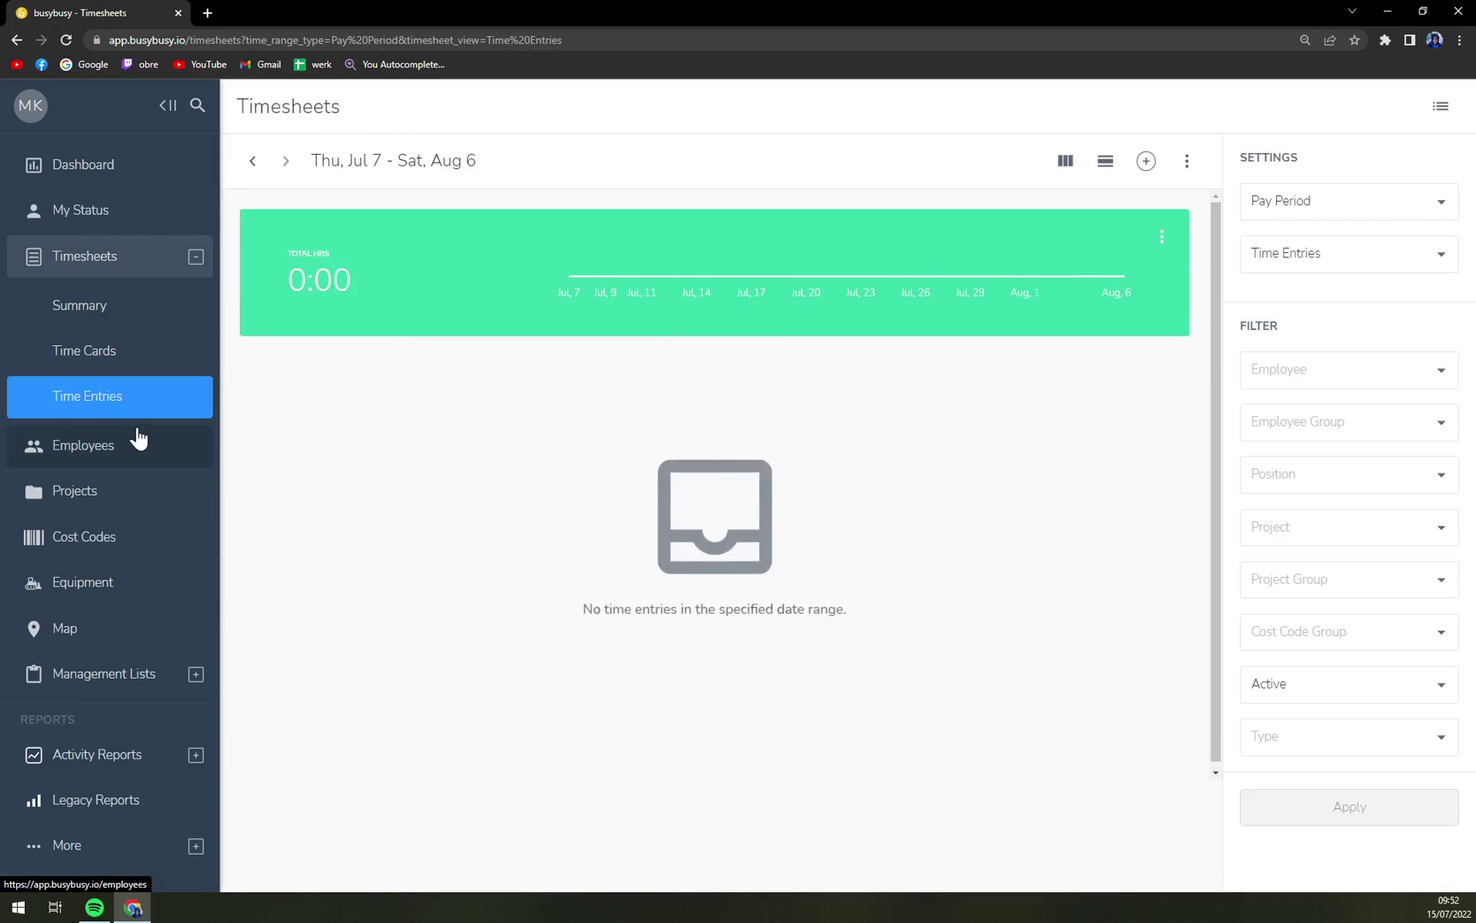
click(100, 459)
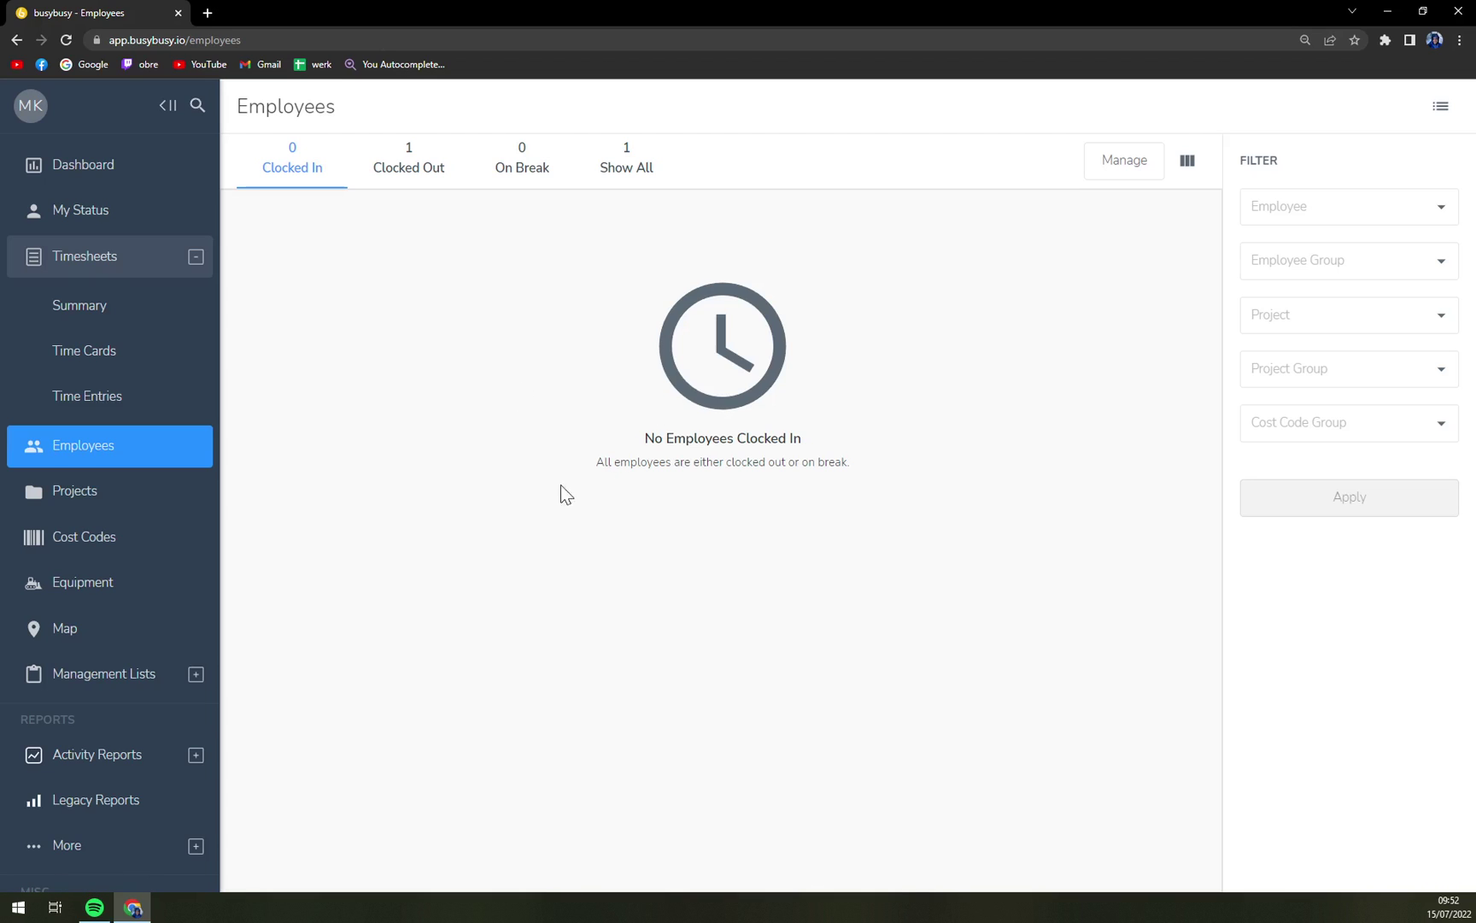
click(111, 500)
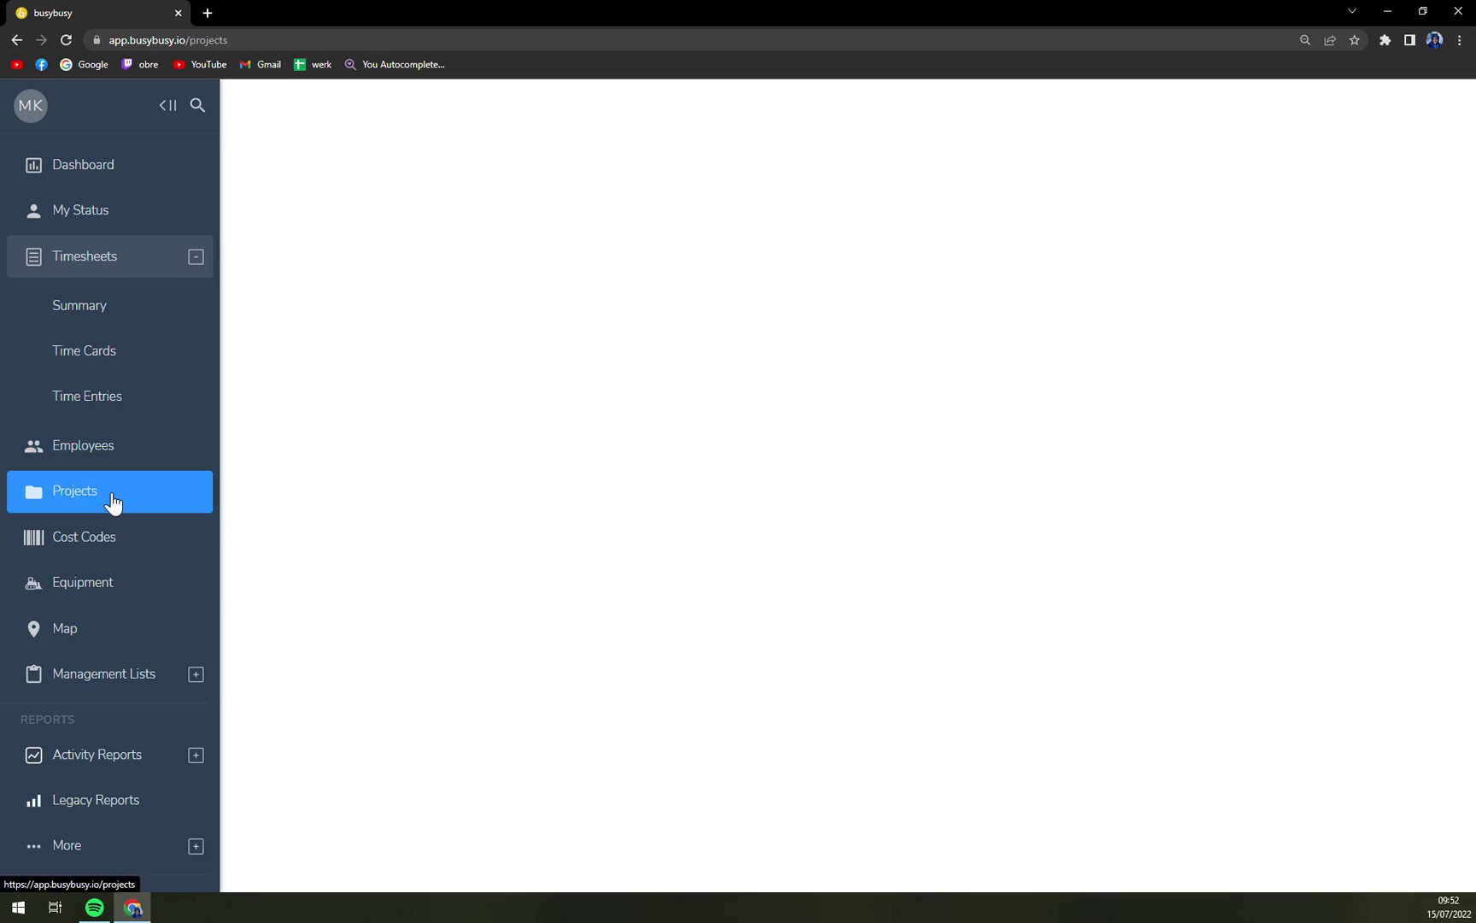
click(108, 464)
Step: Toggle between Clocked Out and Clocked In employees and open the management list
click(413, 183)
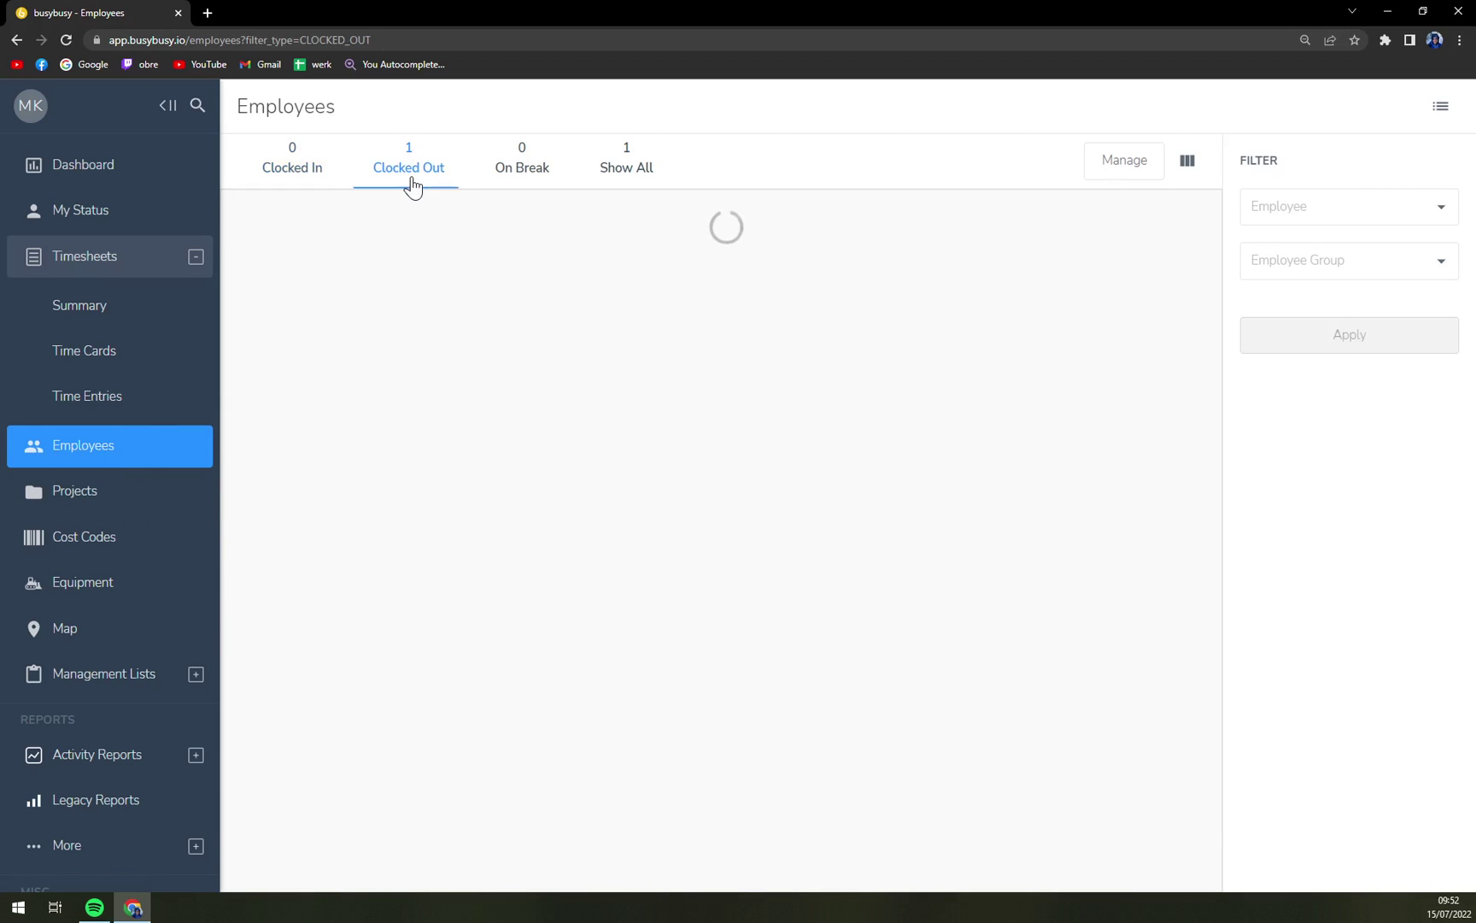
click(305, 182)
click(421, 162)
click(323, 165)
click(1098, 173)
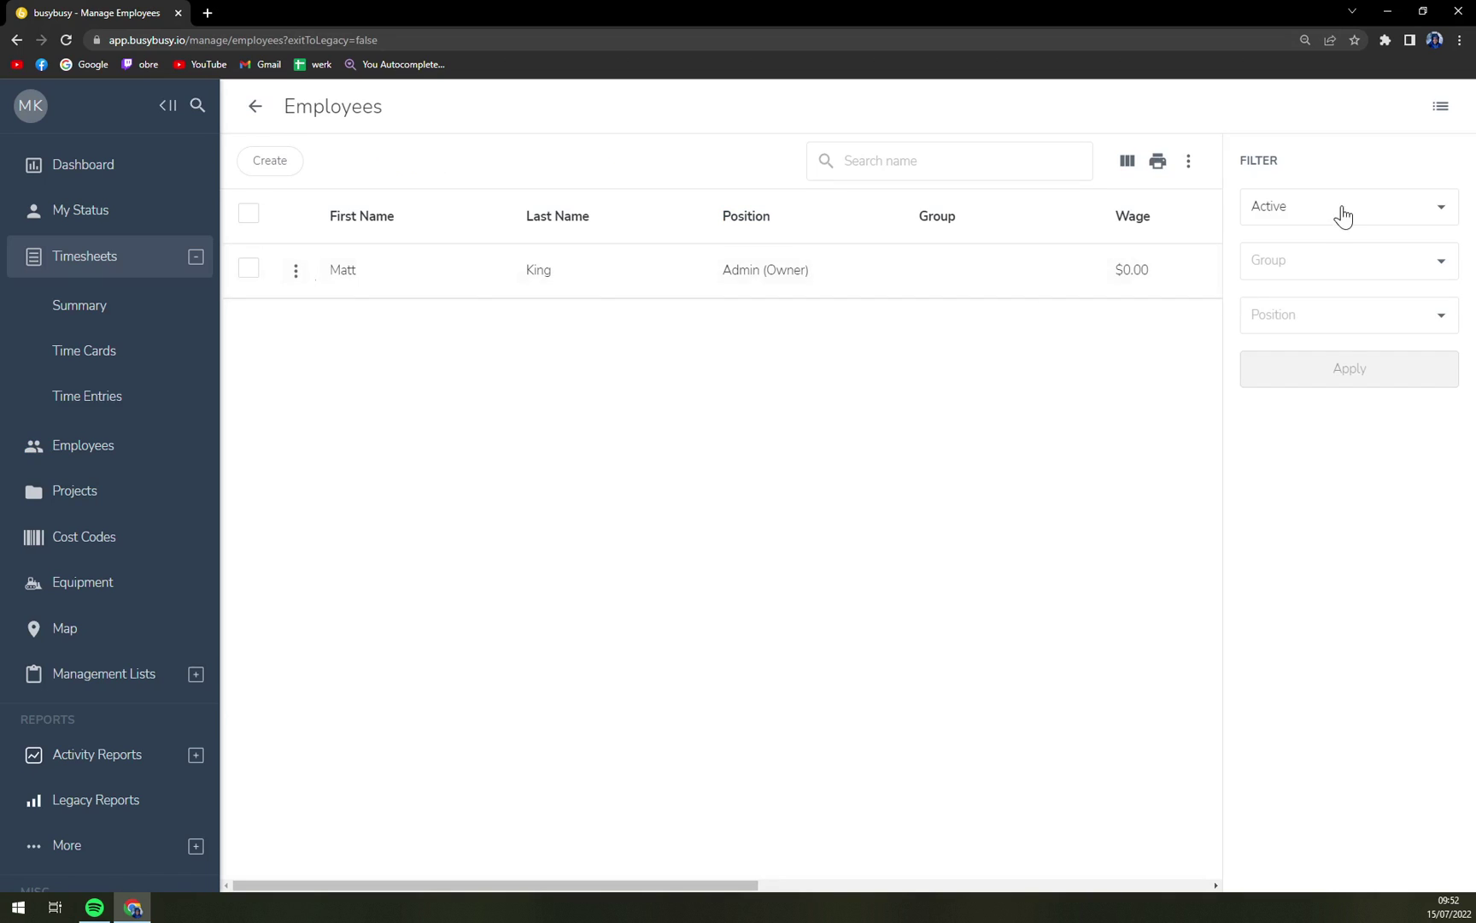
Step: Visit the Projects, Cost Codes and Equipment pages, ending on the Map
click(96, 497)
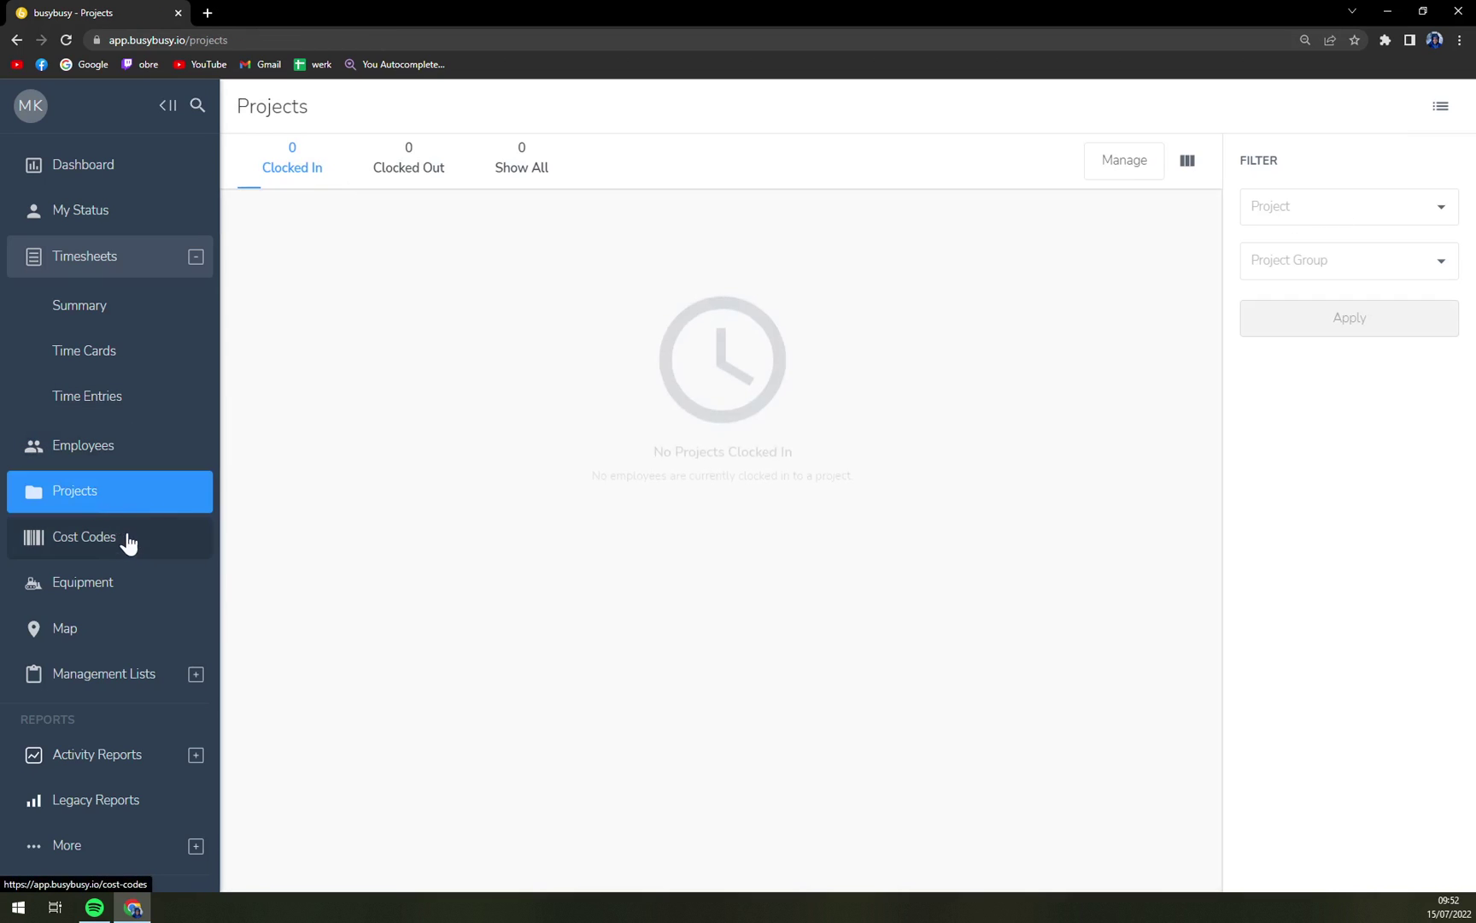
click(127, 543)
click(116, 588)
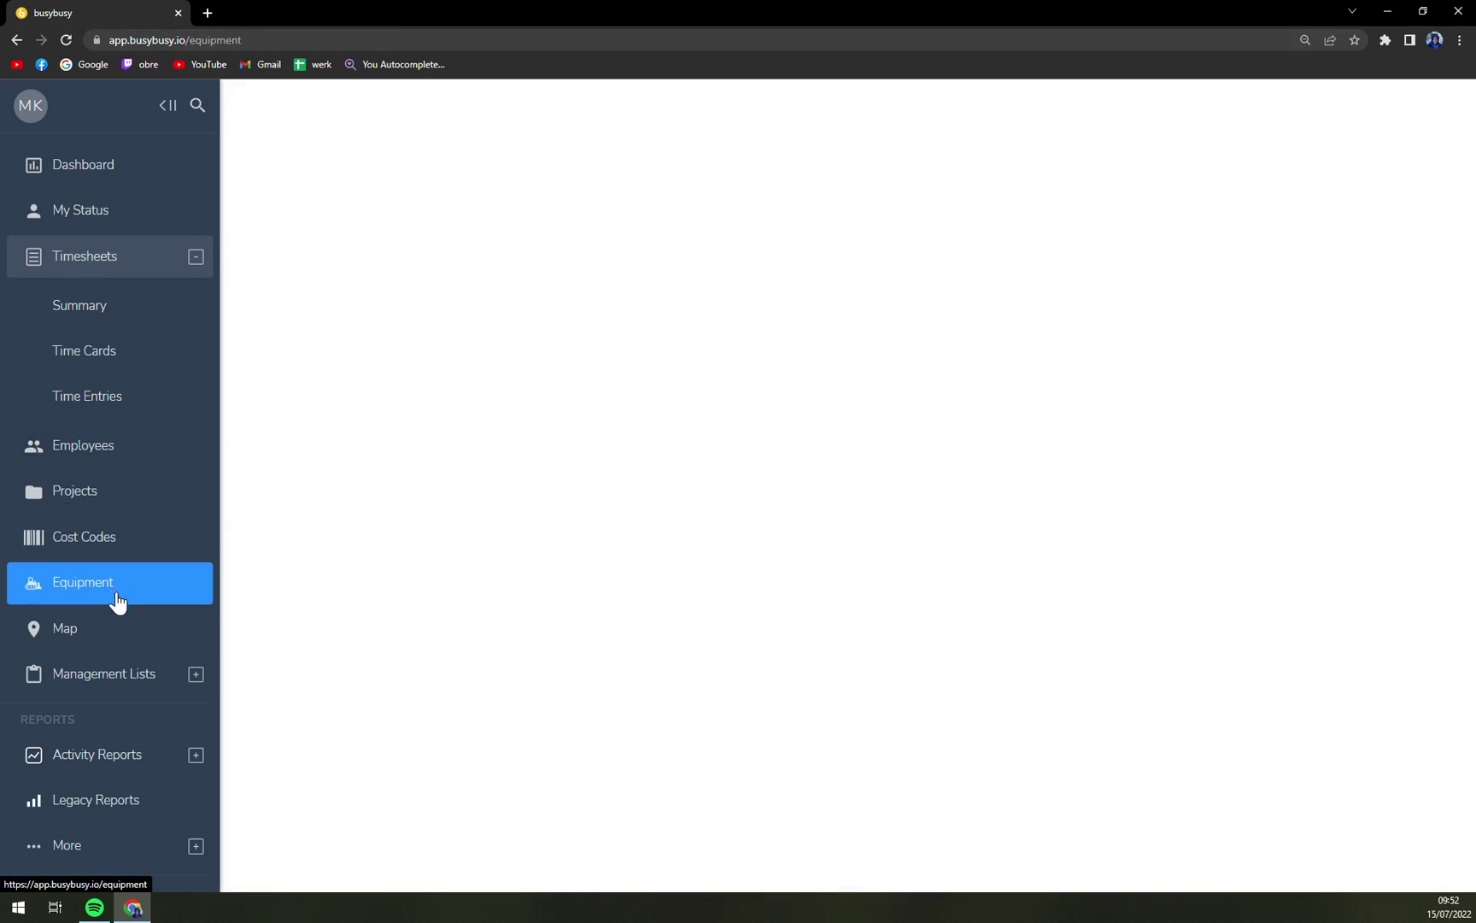
click(120, 632)
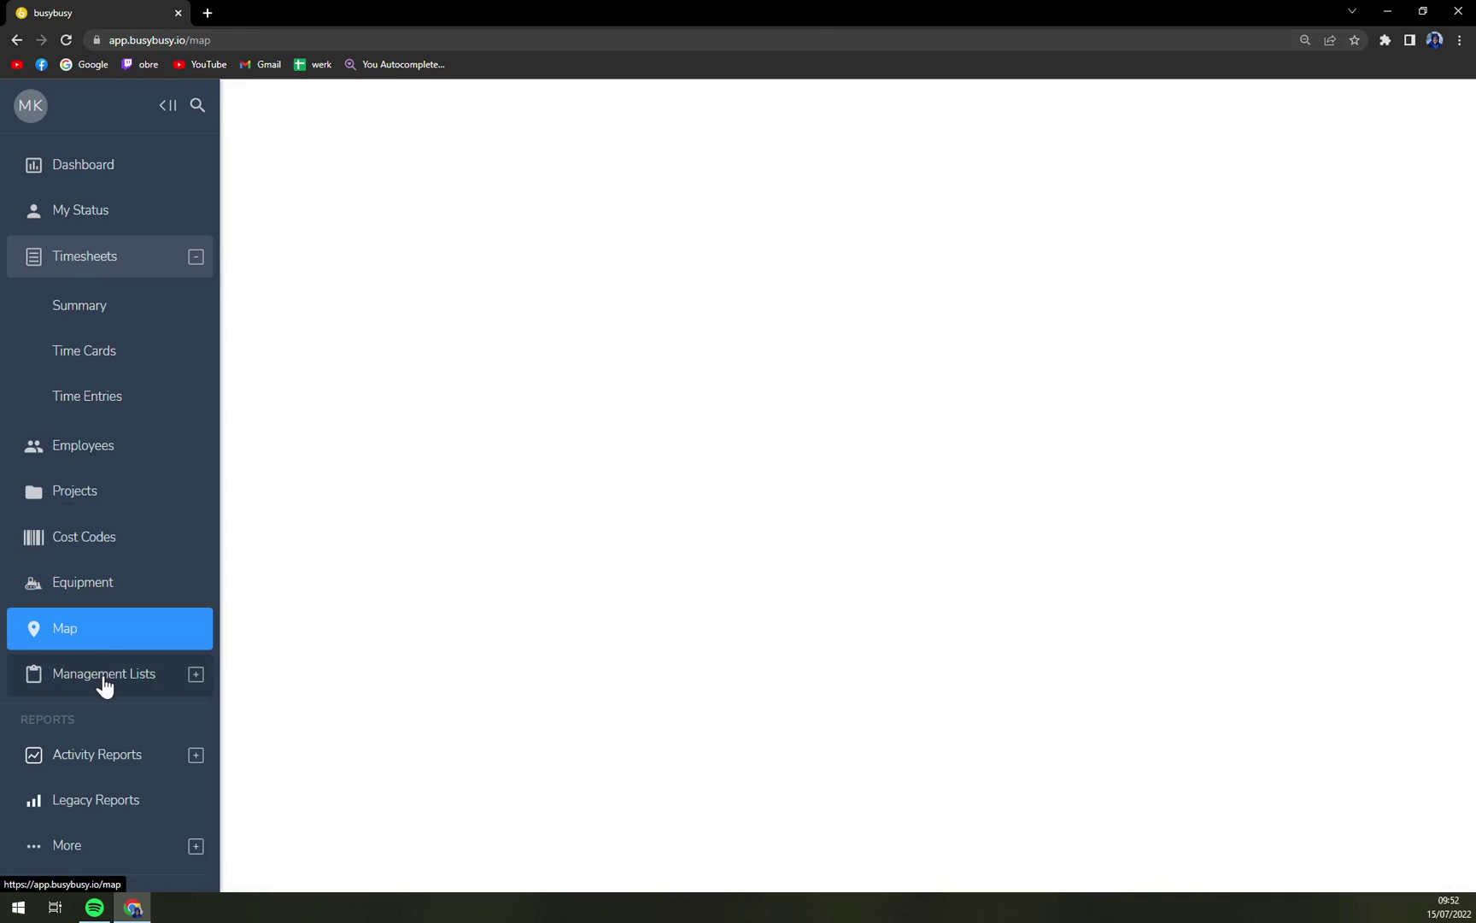
Step: Expand Management Lists and pan the map toward Europe, then back to North America
click(104, 681)
scroll(165, 692, down, 2)
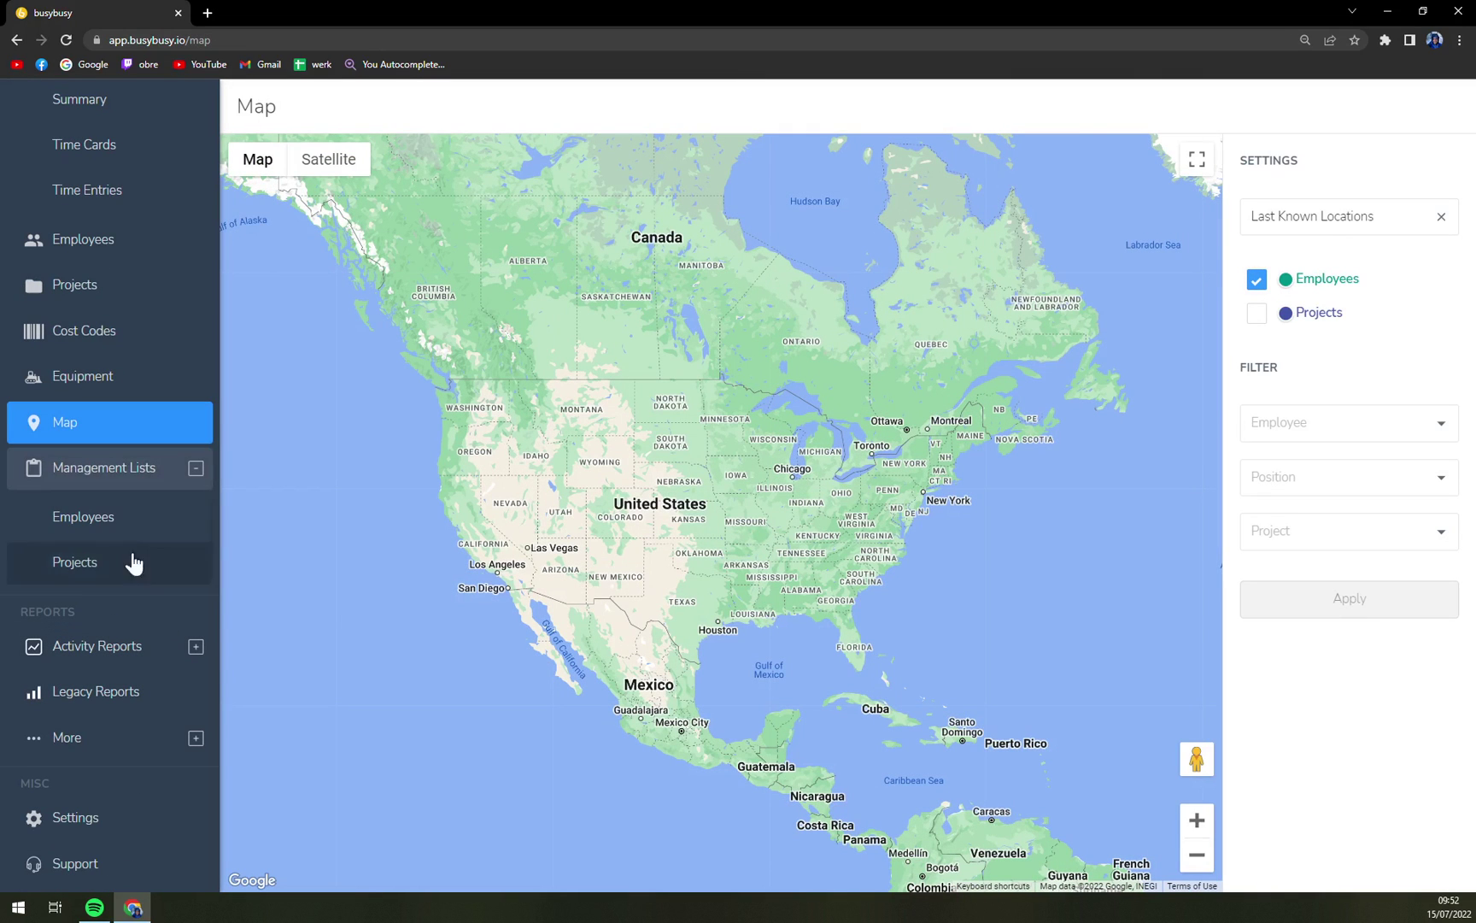
drag(1032, 528, 458, 475)
drag(946, 495, 797, 493)
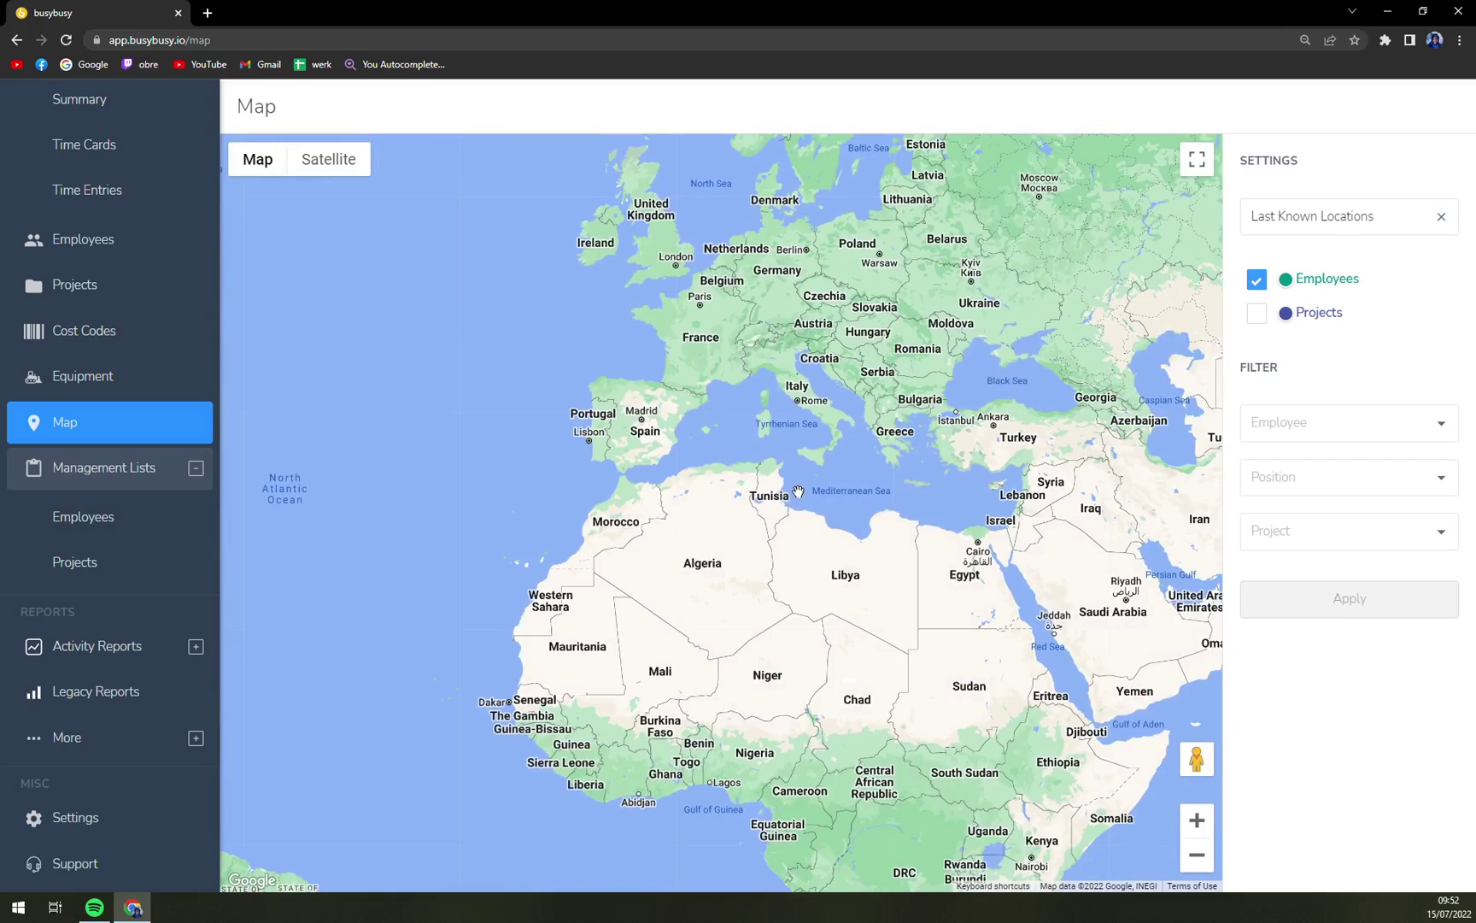
drag(346, 404, 922, 519)
mouse_move(462, 347)
mouse_down()
mouse_move(826, 557)
mouse_move(711, 511)
mouse_up()
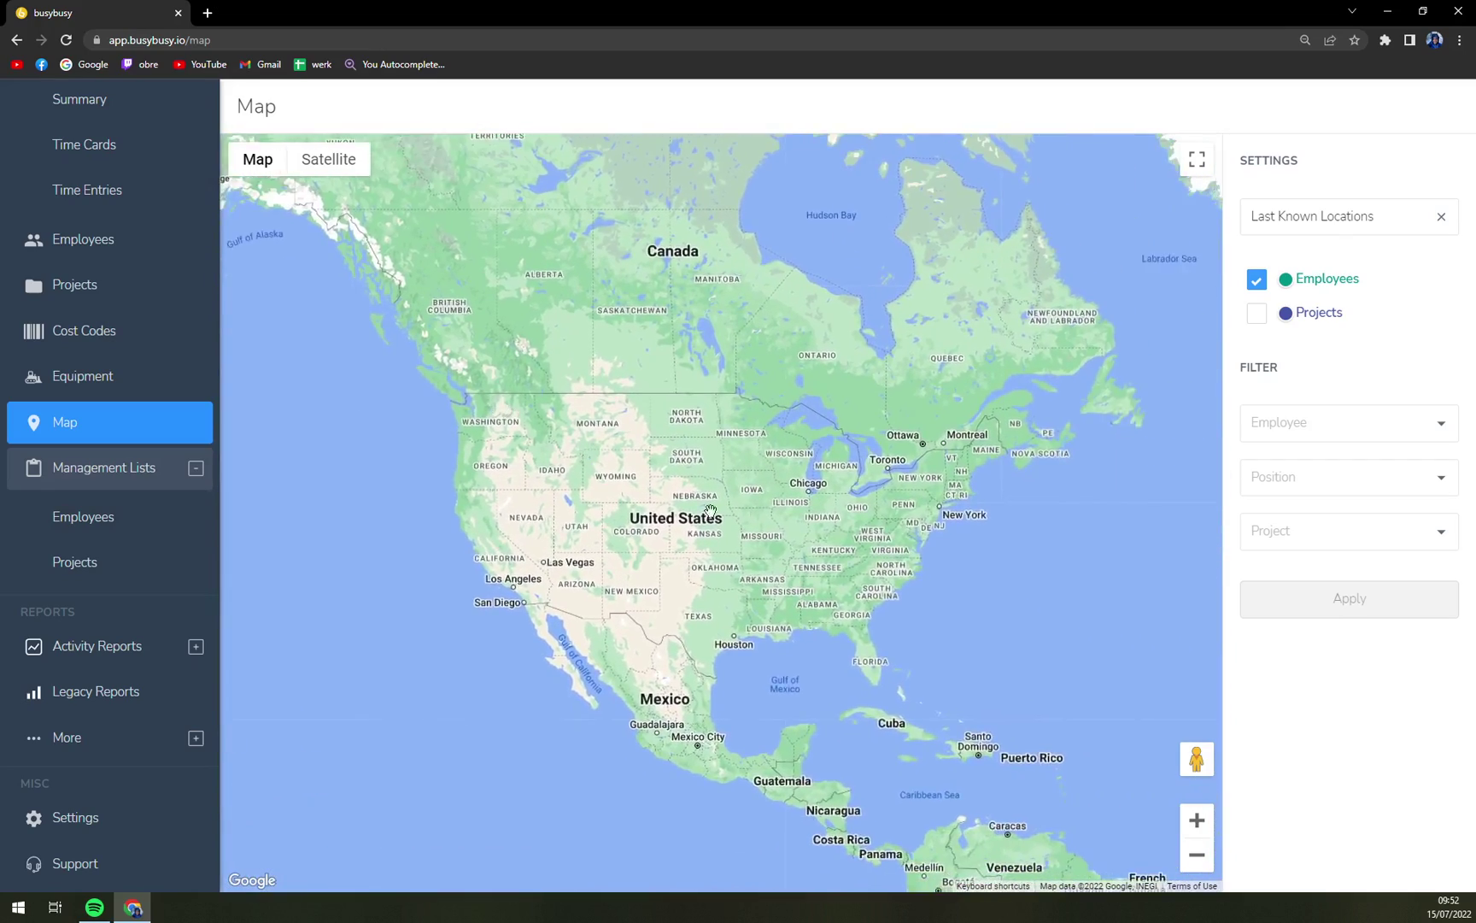
scroll(711, 512, up, 1)
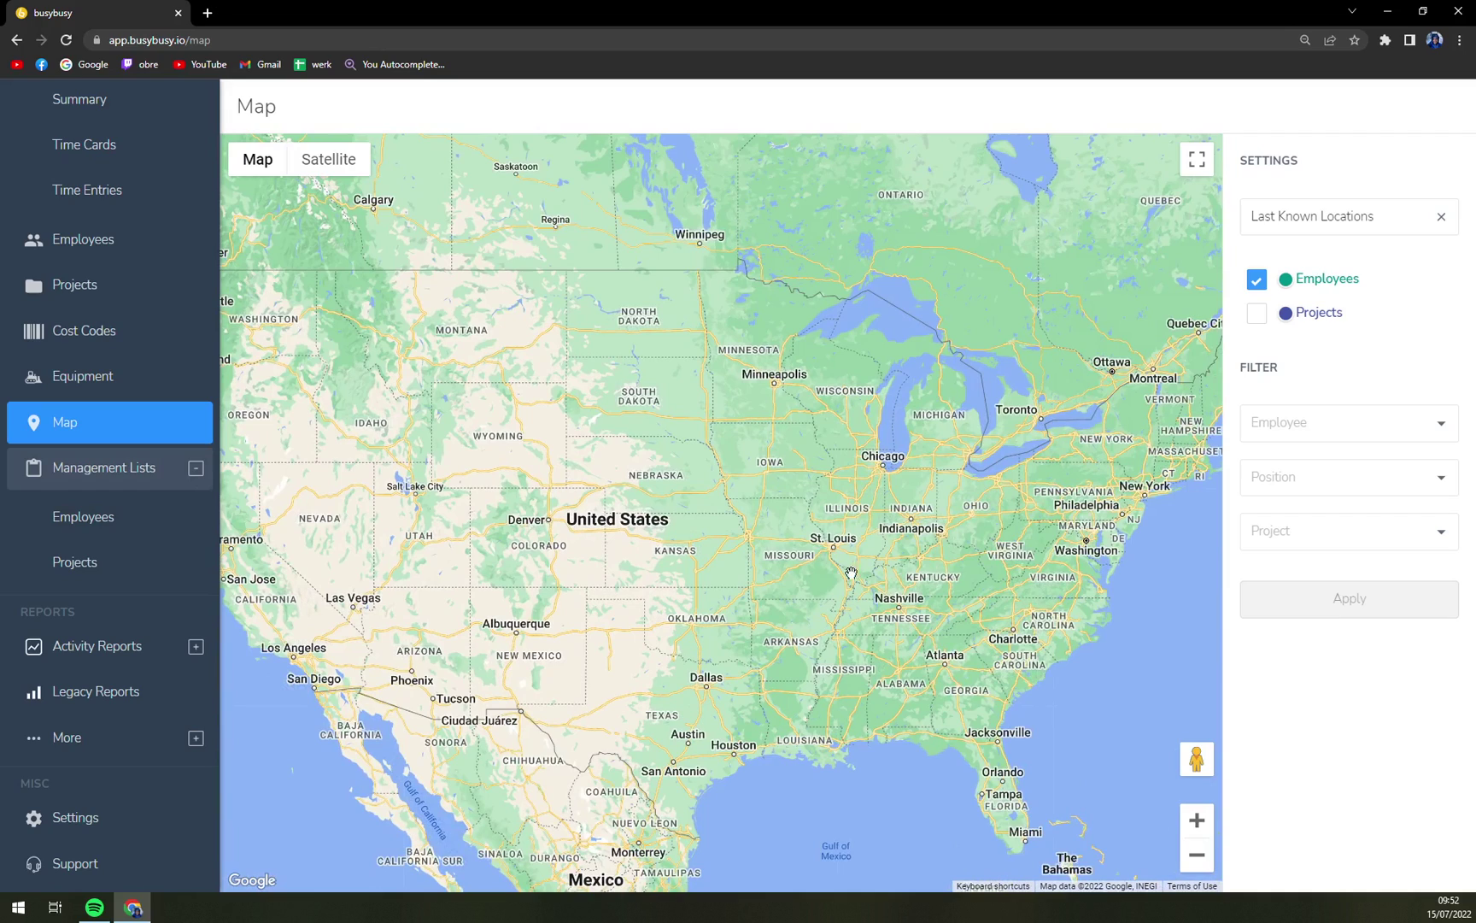
Step: Pan the map east to Slovakia and toggle project locations on and off
drag(912, 582, 756, 563)
drag(1155, 565, 559, 558)
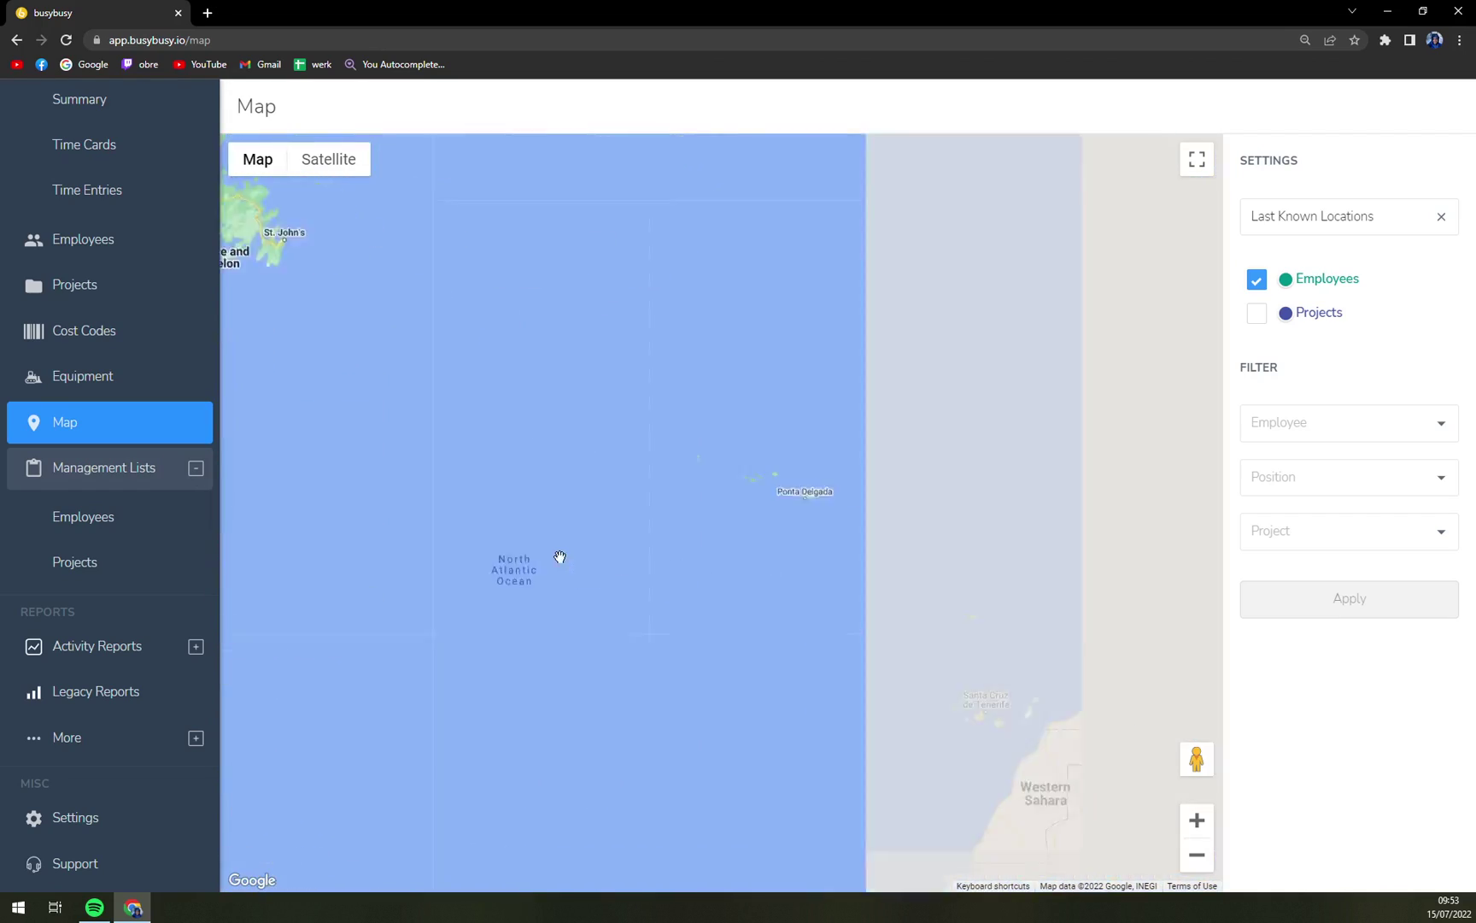
mouse_move(989, 413)
mouse_down()
mouse_move(818, 505)
mouse_move(664, 532)
mouse_up()
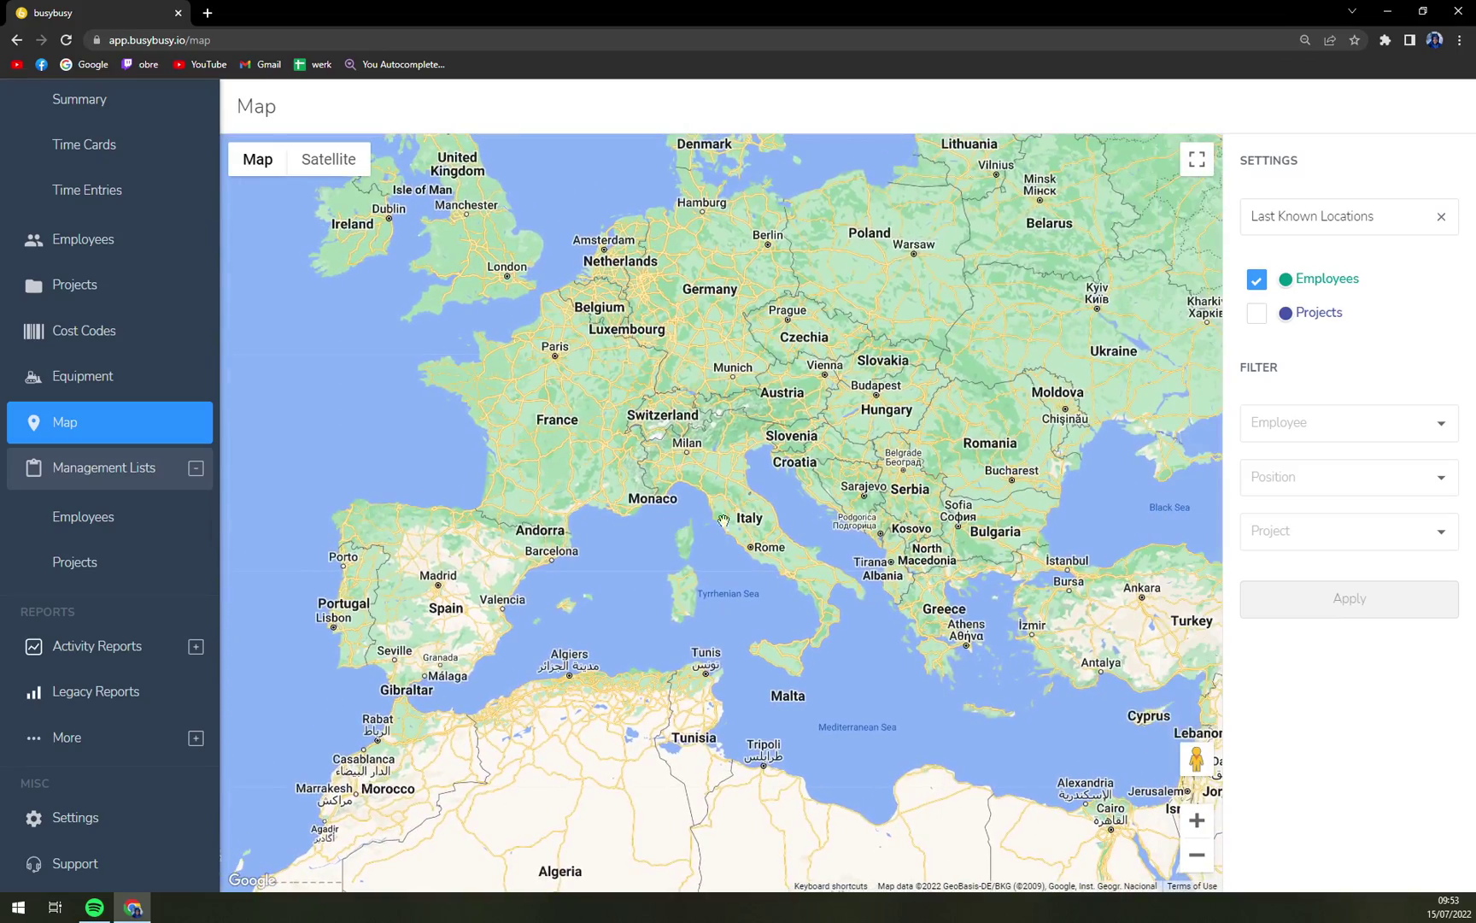
scroll(725, 521, up, 2)
scroll(892, 432, up, 1)
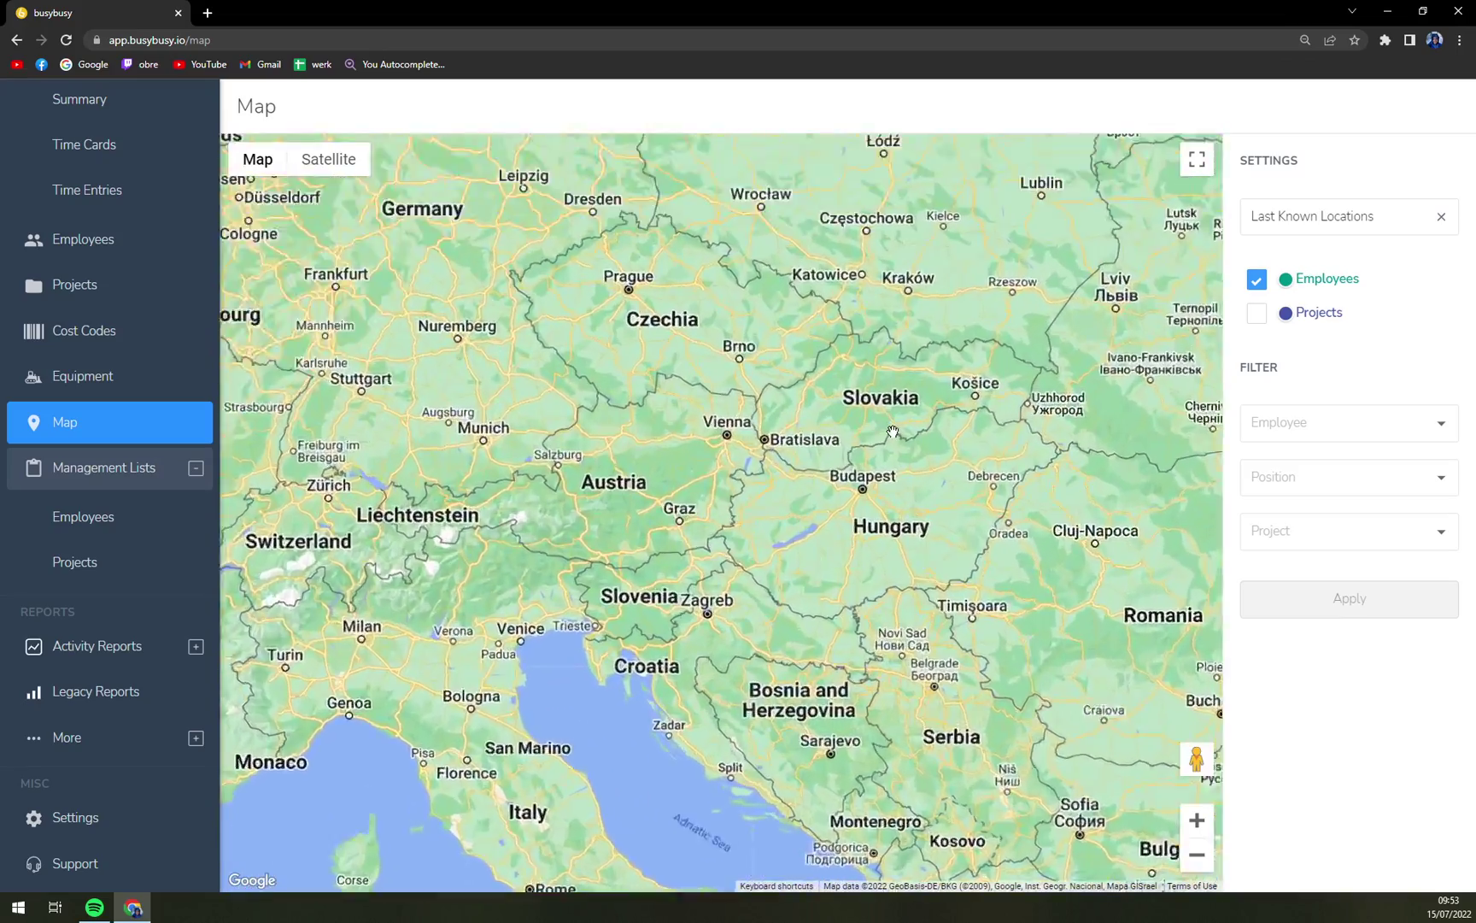
scroll(893, 432, up, 1)
scroll(882, 426, up, 1)
scroll(866, 418, up, 1)
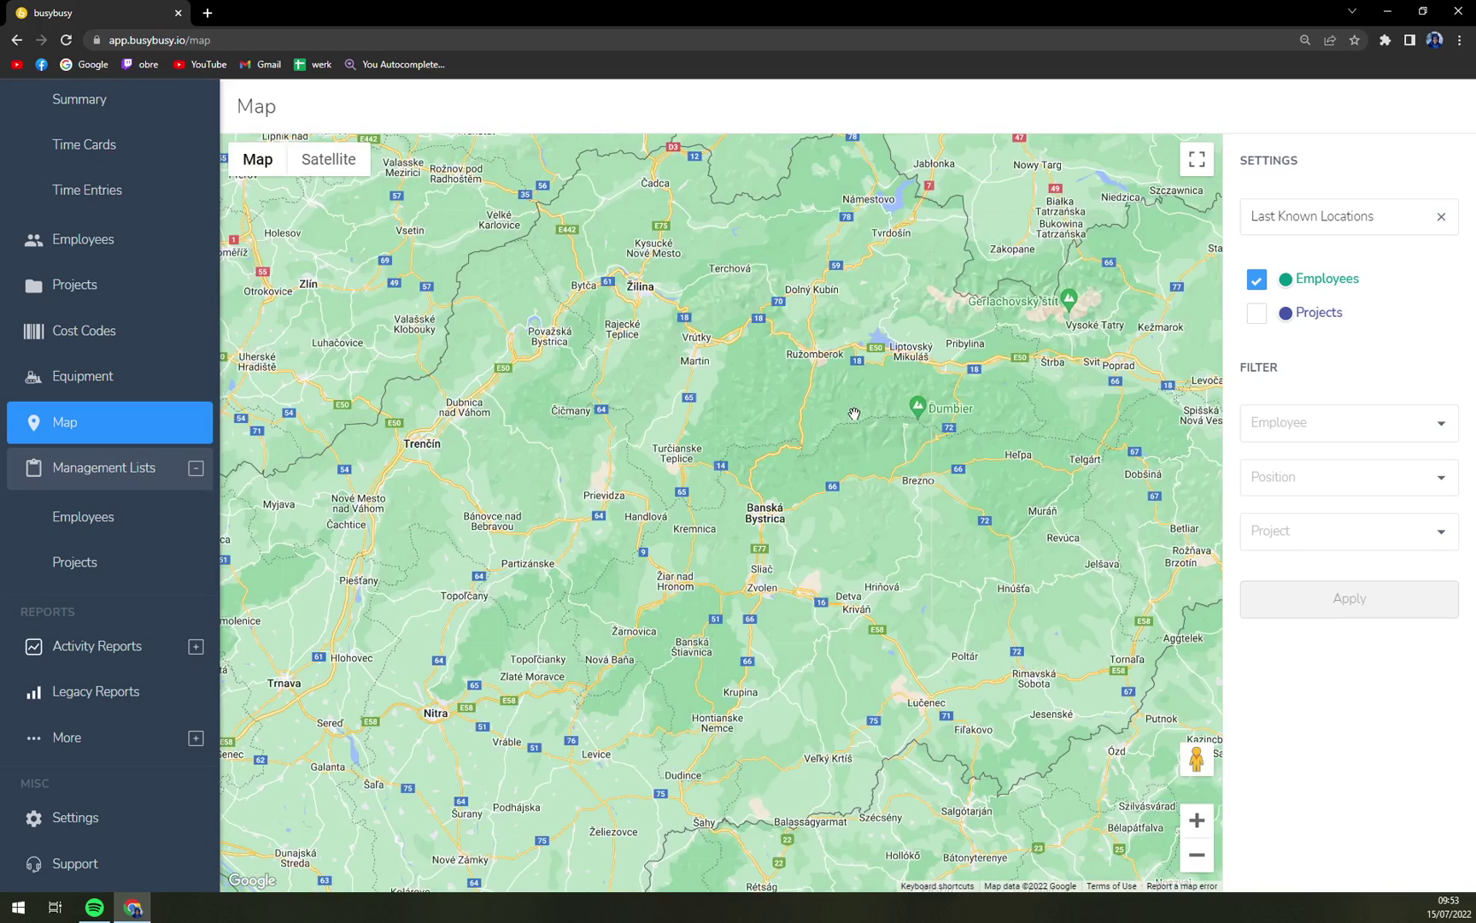
scroll(854, 414, down, 1)
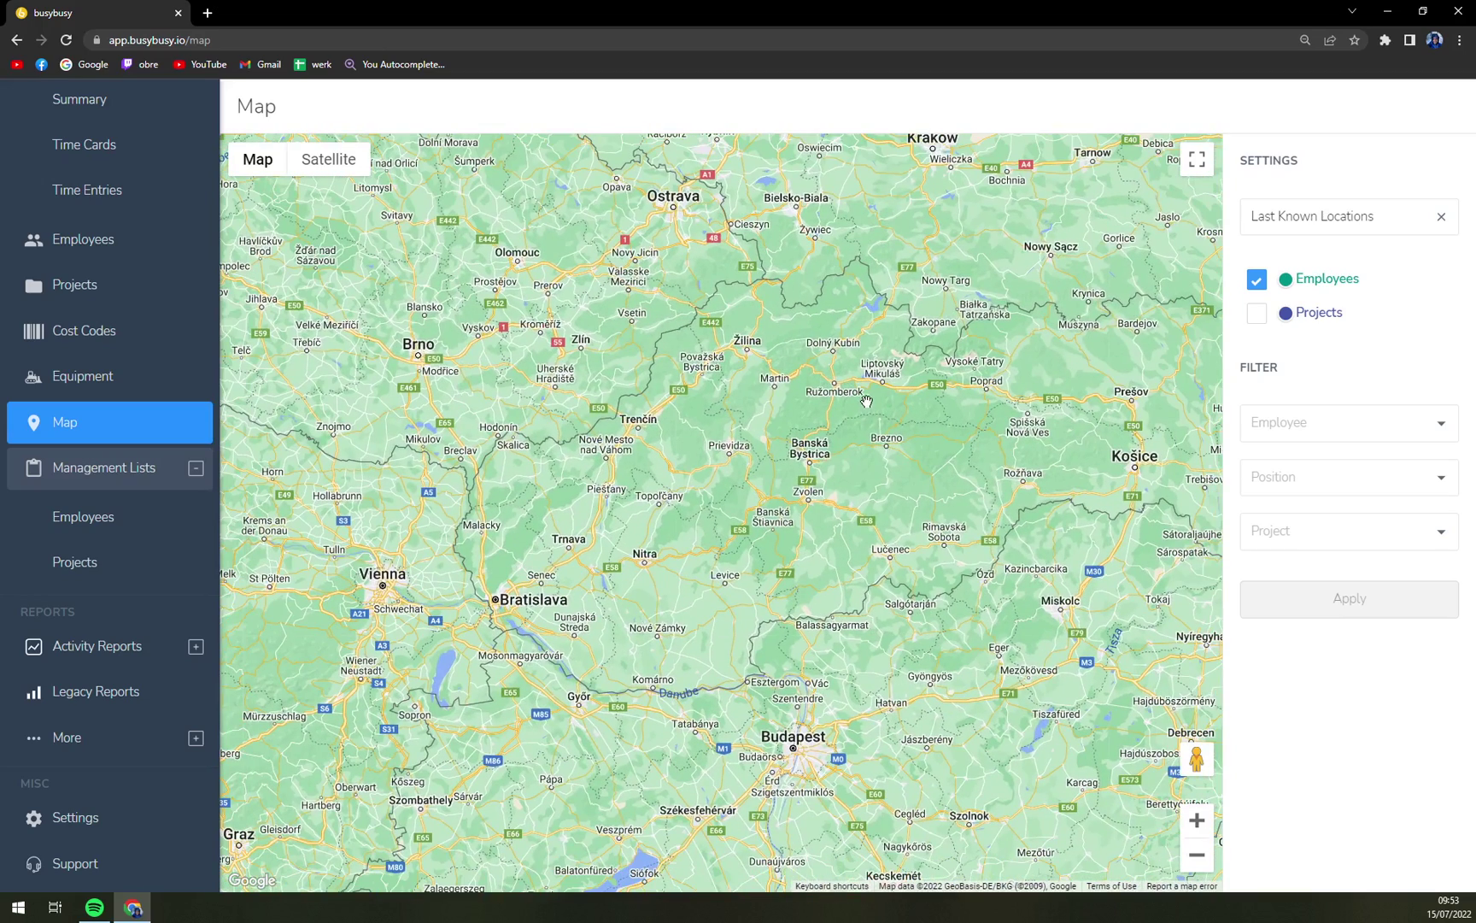
click(1257, 314)
click(1258, 314)
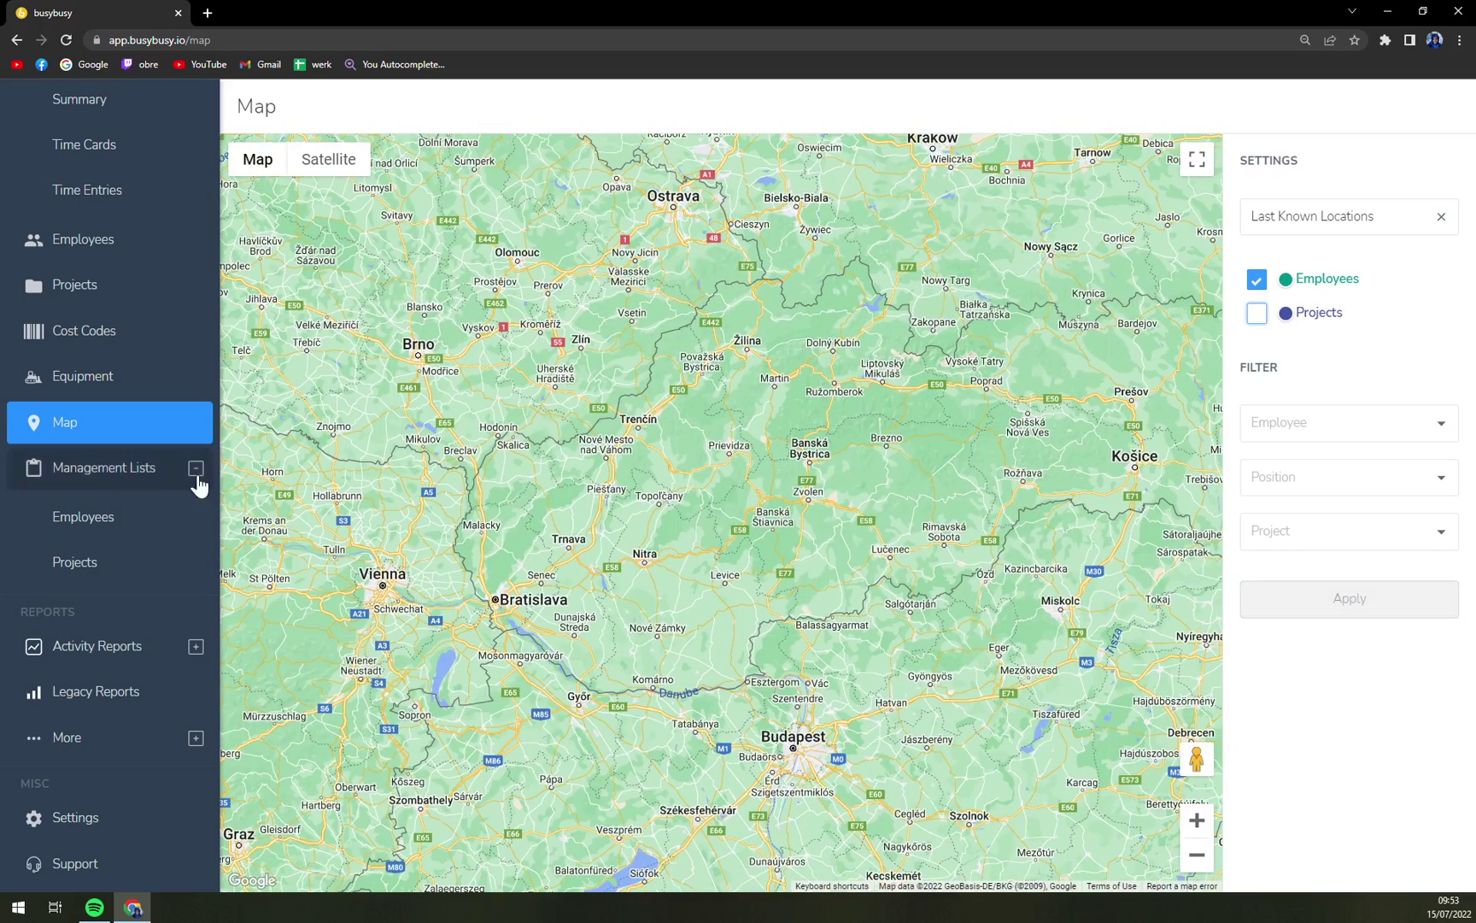
Step: Collapse Management Lists, expand Activity Reports and More, then go to Company Profile settings
click(125, 479)
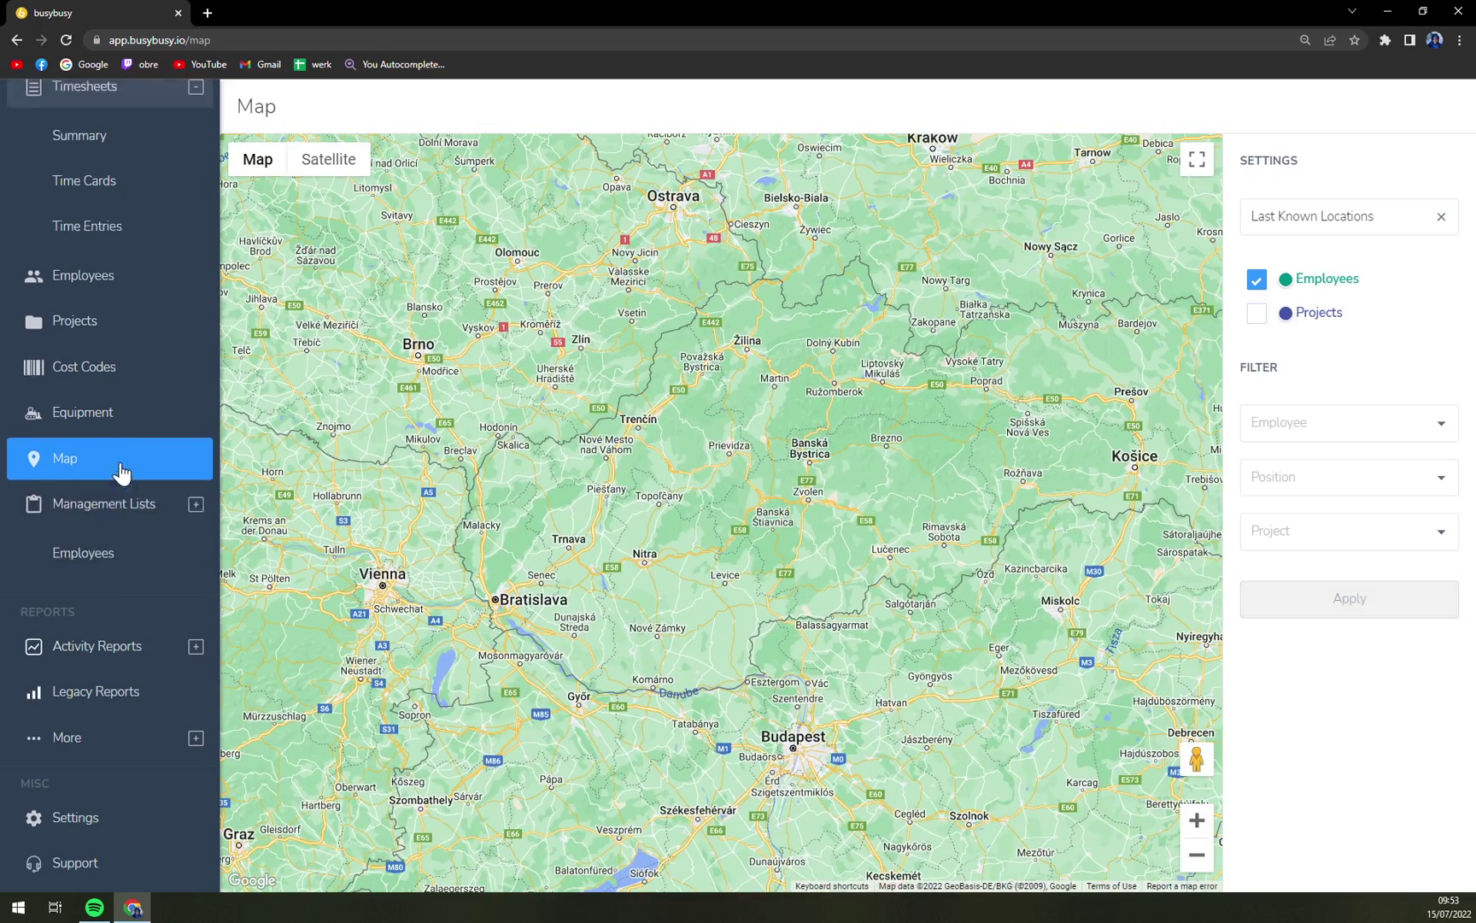
click(116, 650)
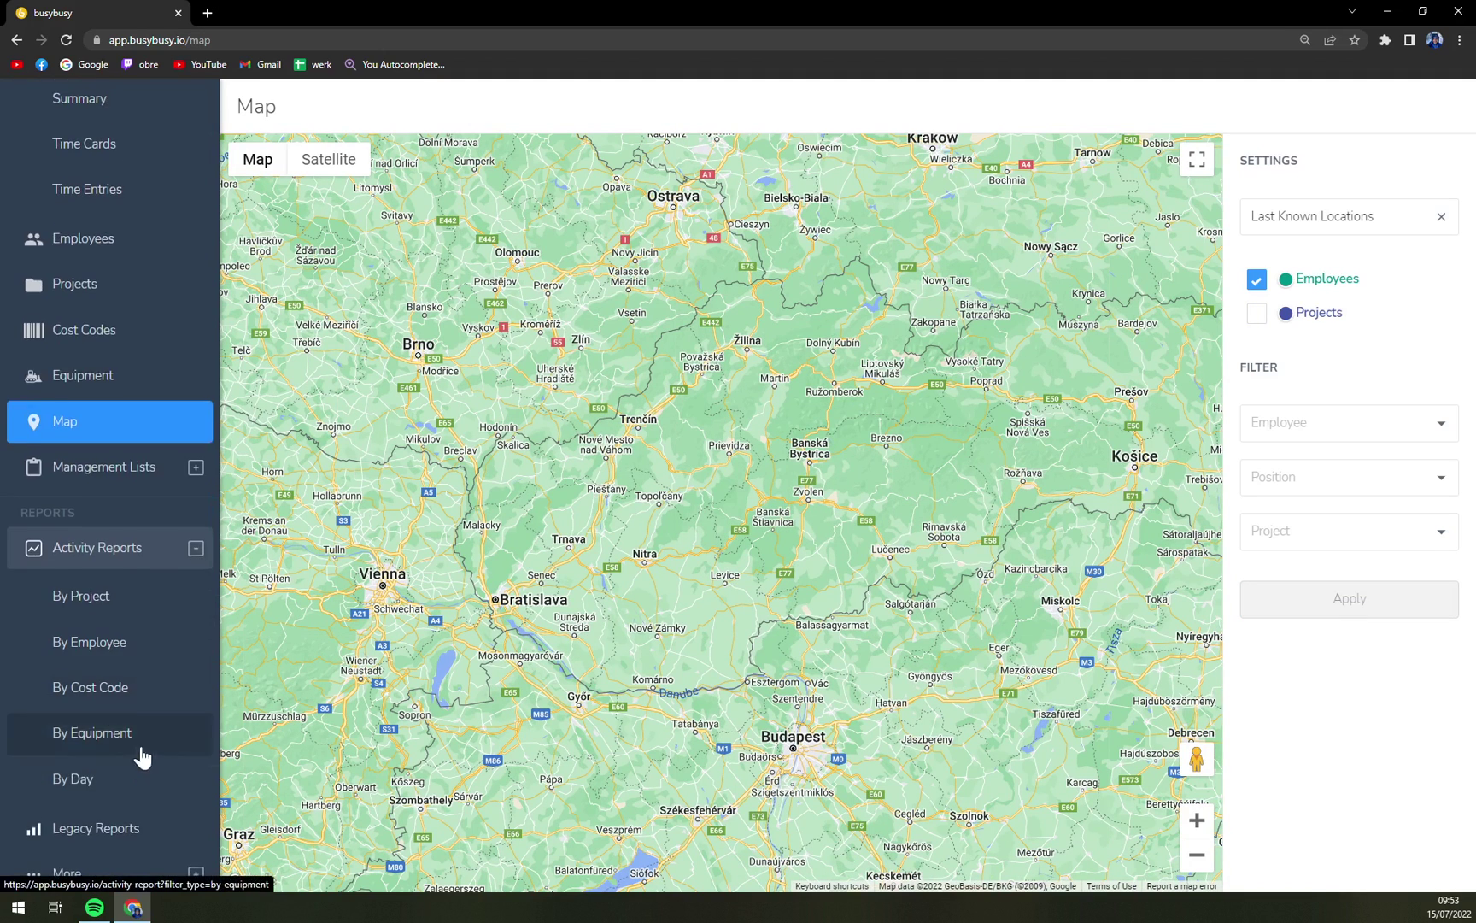
scroll(127, 646, down, 2)
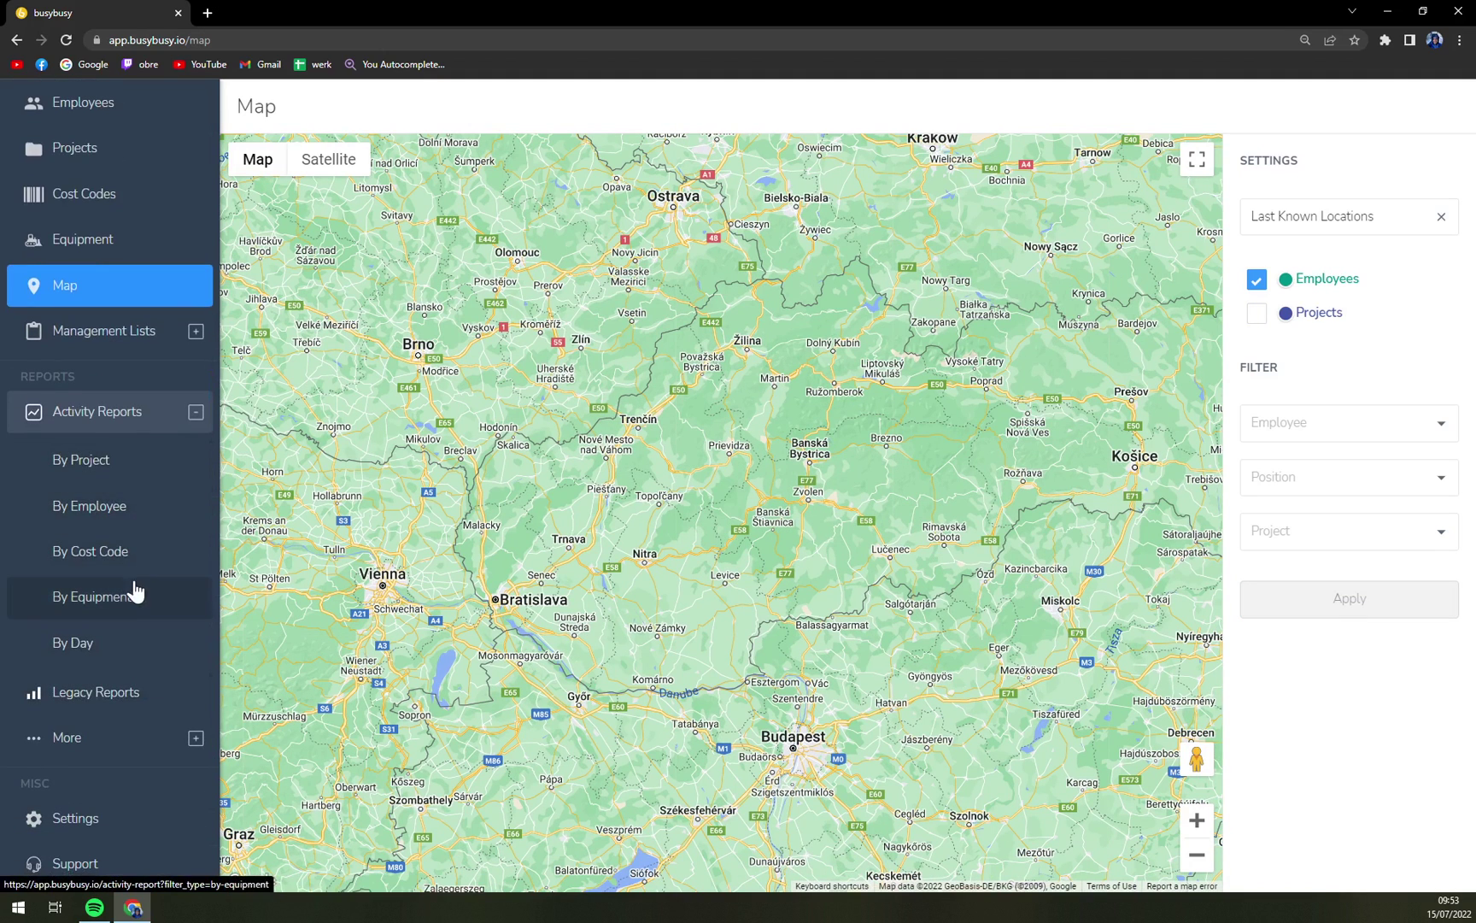
click(103, 738)
scroll(106, 749, down, 1)
click(96, 820)
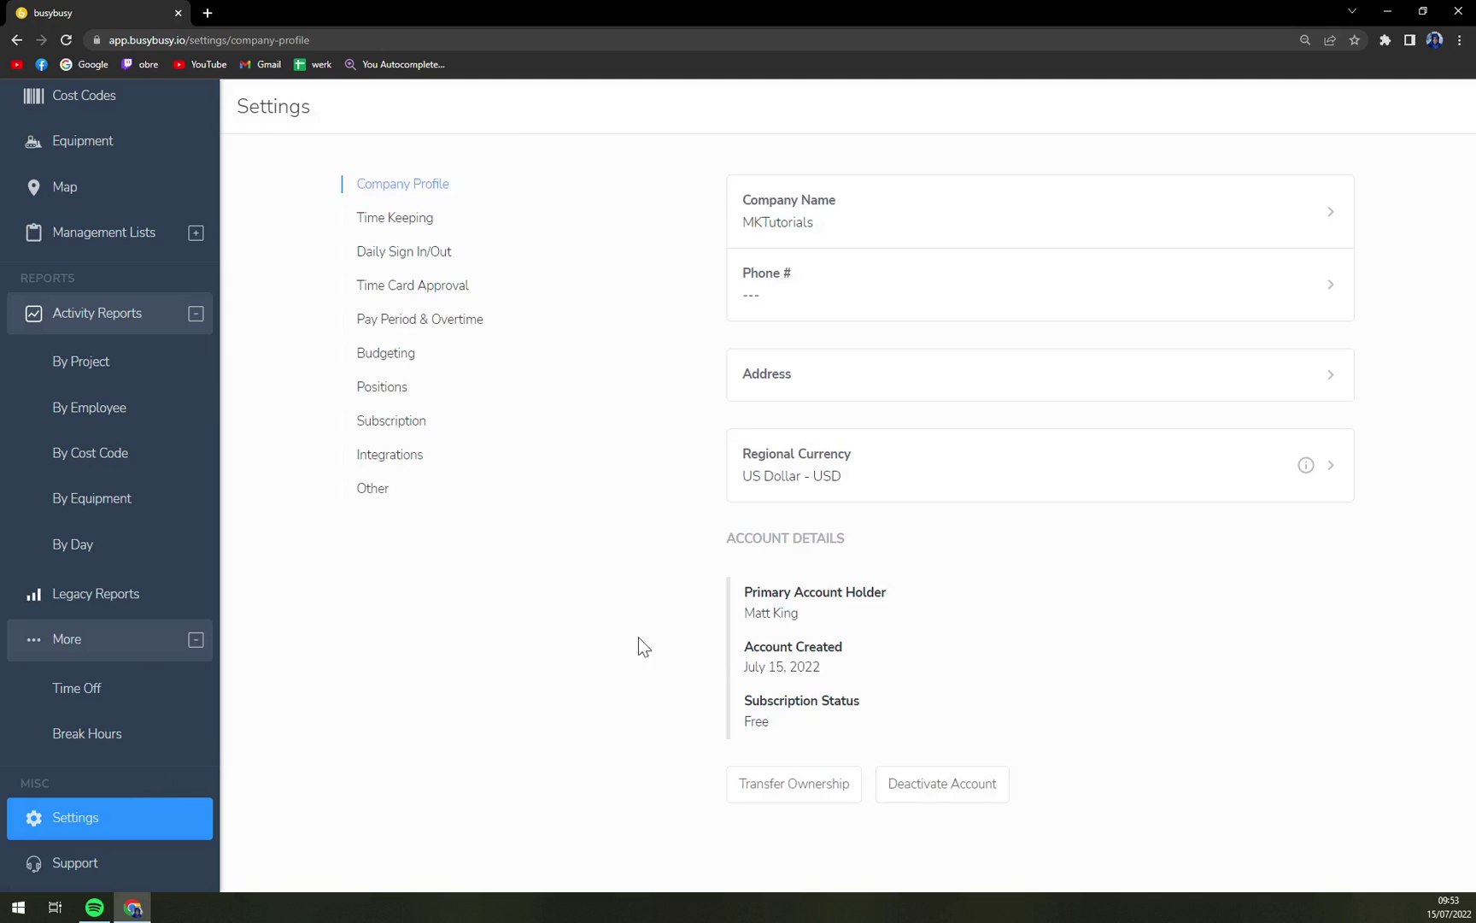
scroll(75, 145, up, 1)
scroll(69, 185, up, 4)
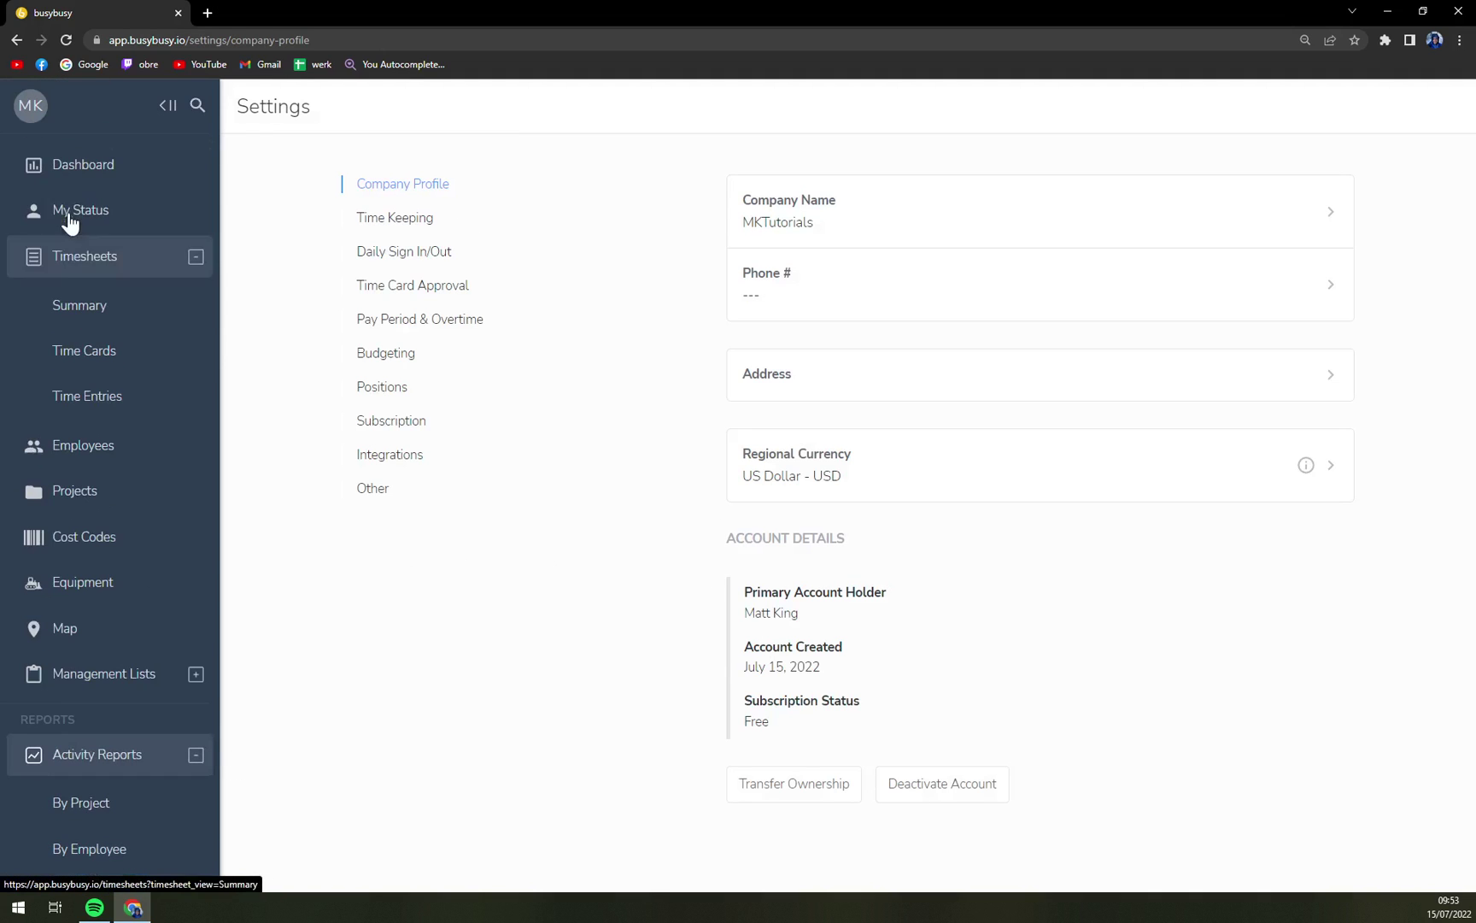
Step: Return to the MKTutorials dashboard showing the pay-period hours and cost charts
click(58, 164)
scroll(802, 329, down, 2)
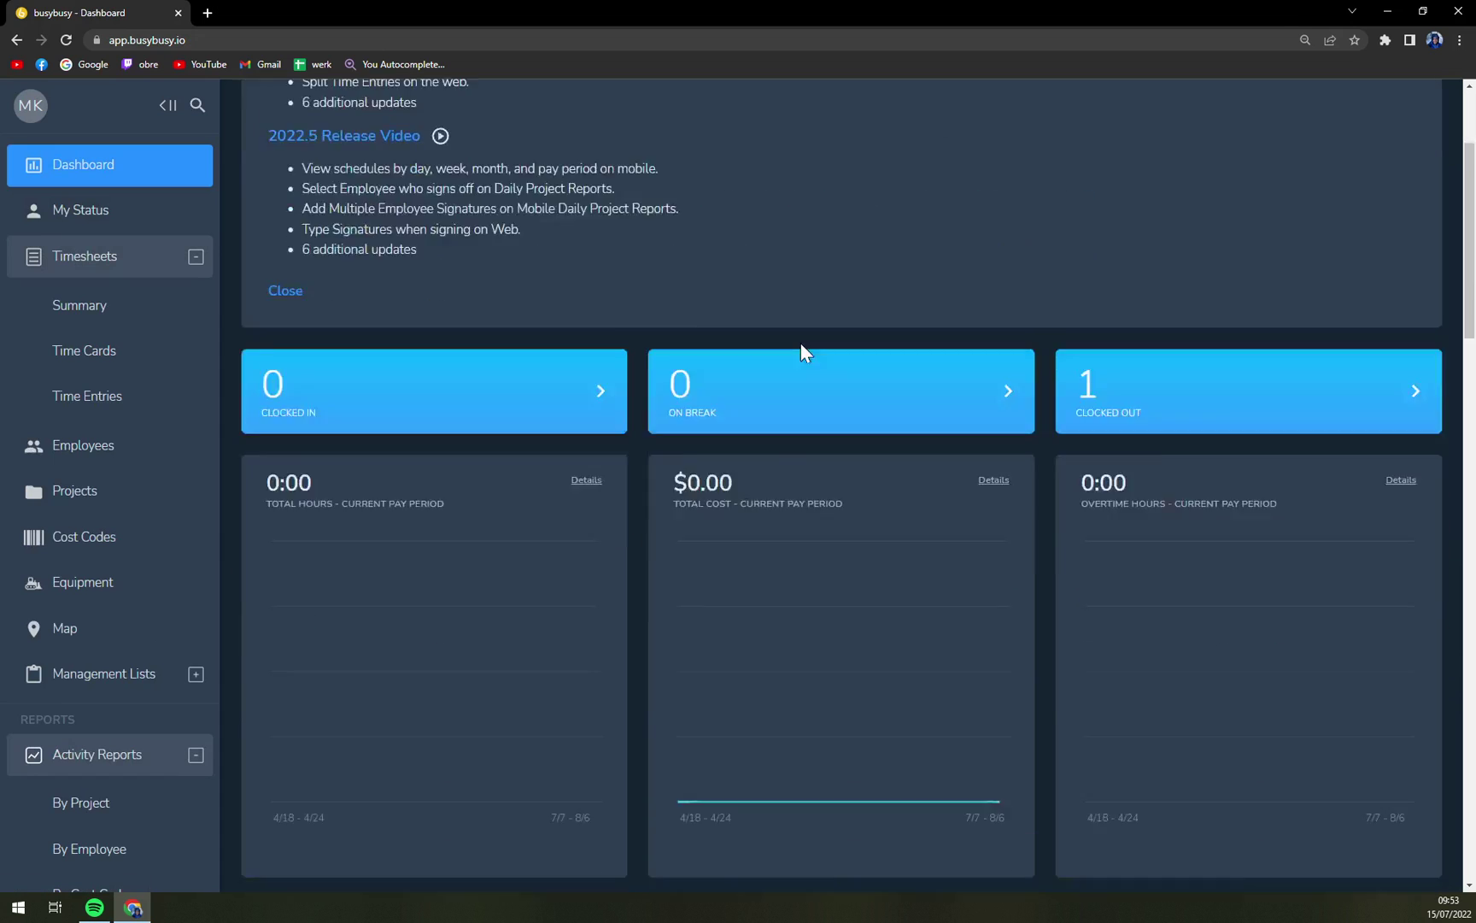
scroll(800, 343, down, 6)
scroll(819, 394, up, 5)
scroll(816, 427, up, 3)
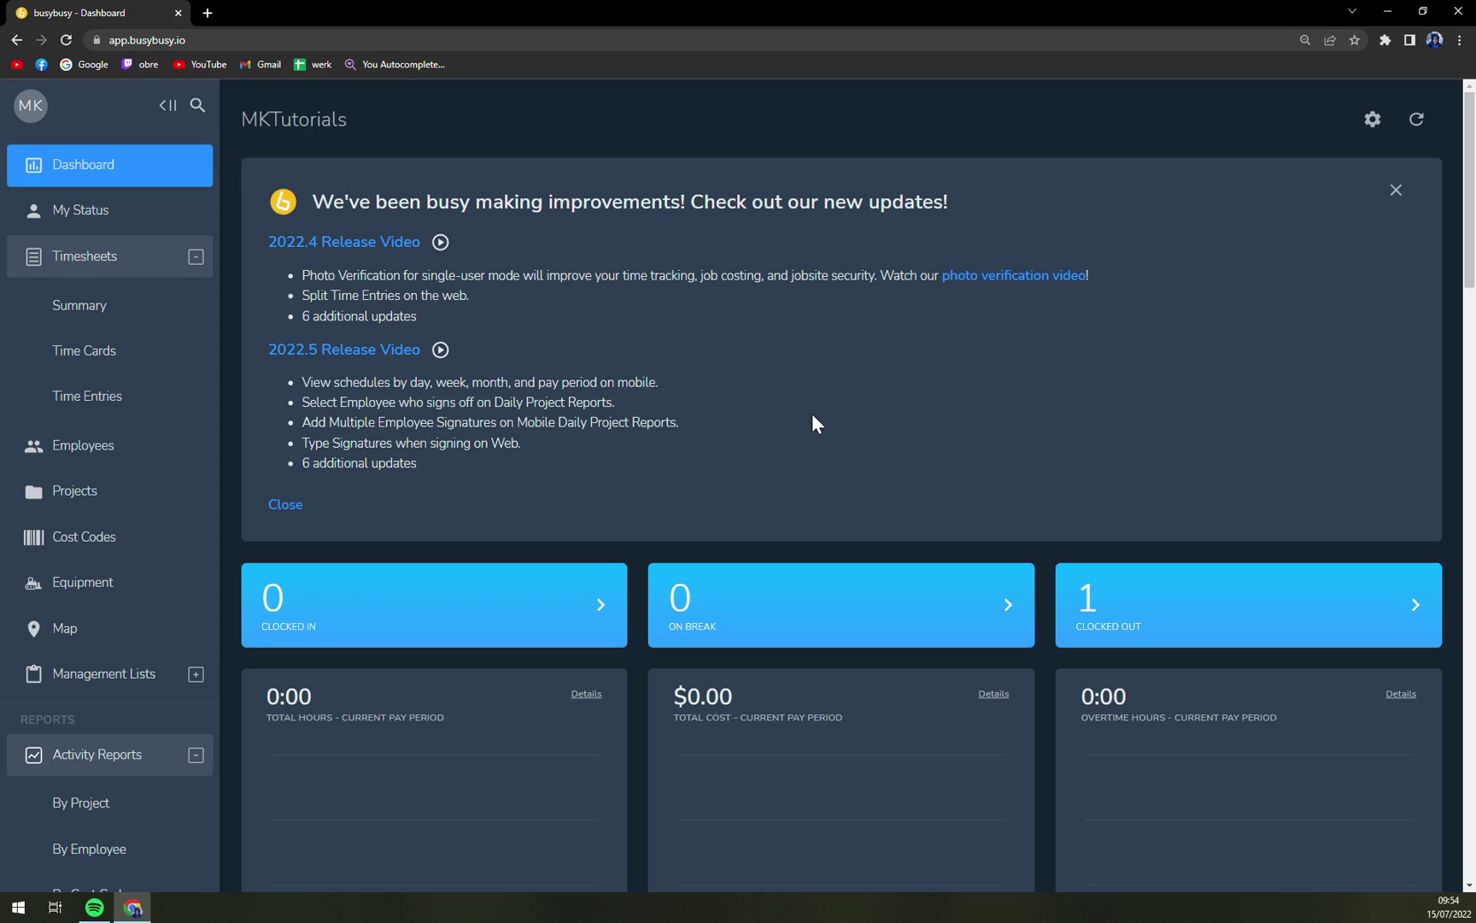
scroll(888, 388, down, 3)
scroll(892, 368, up, 3)
click(1399, 192)
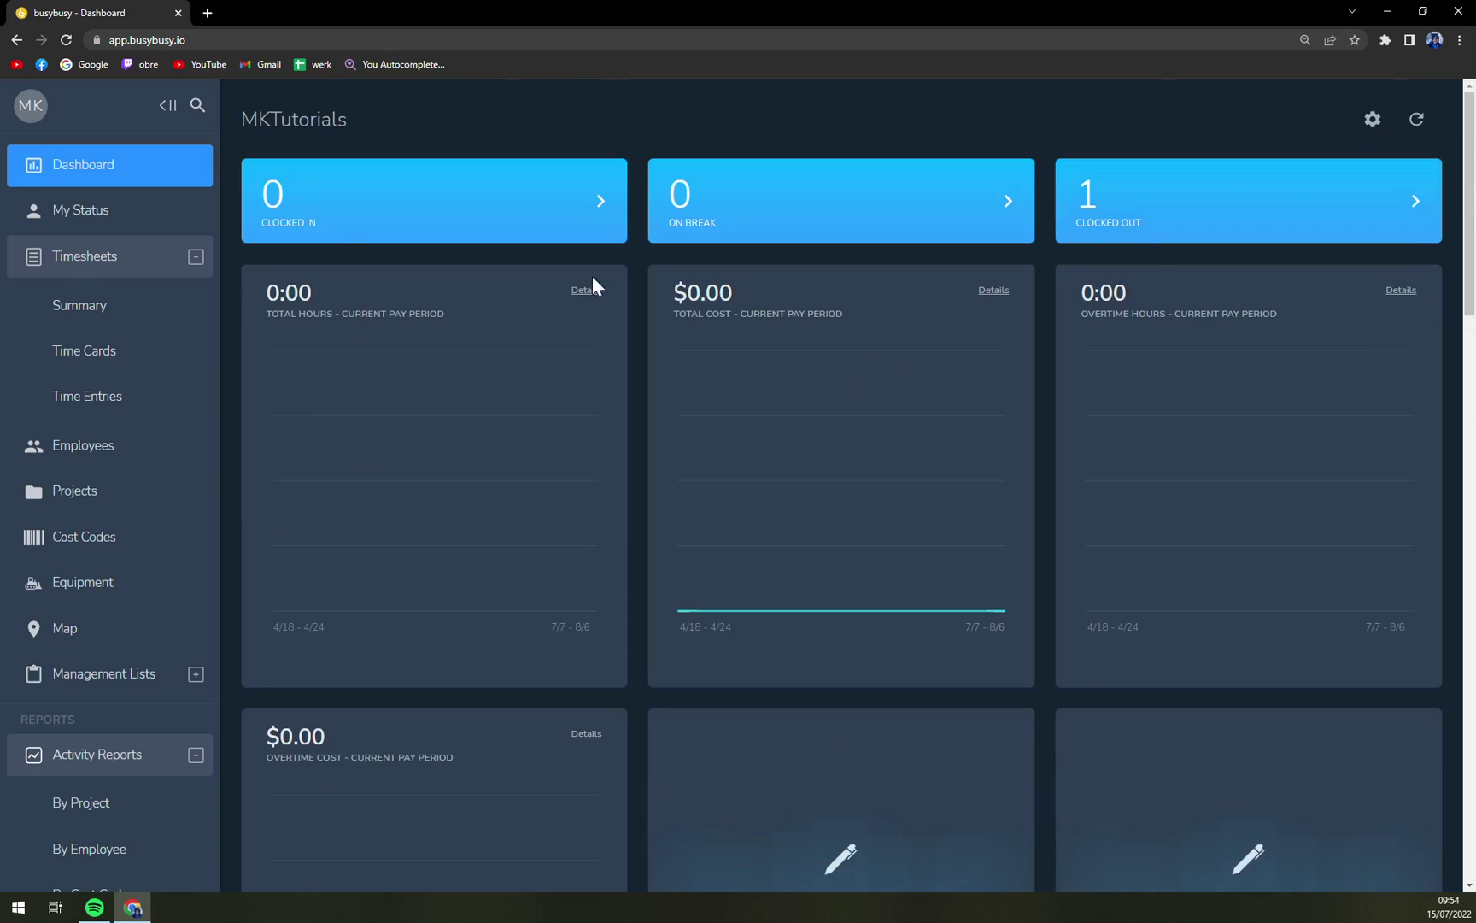
click(332, 231)
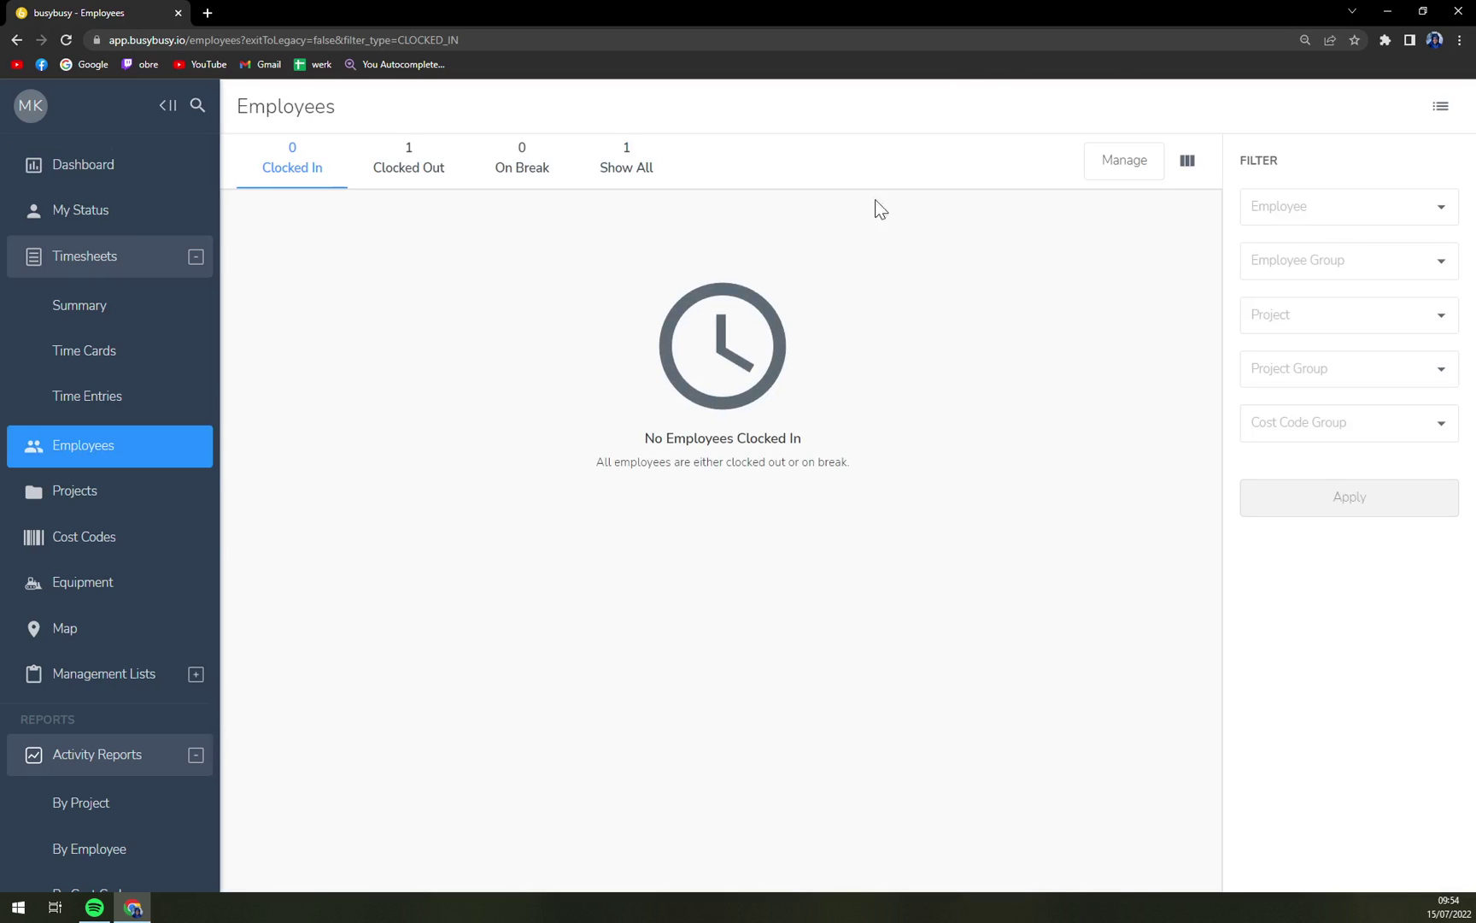
click(1442, 106)
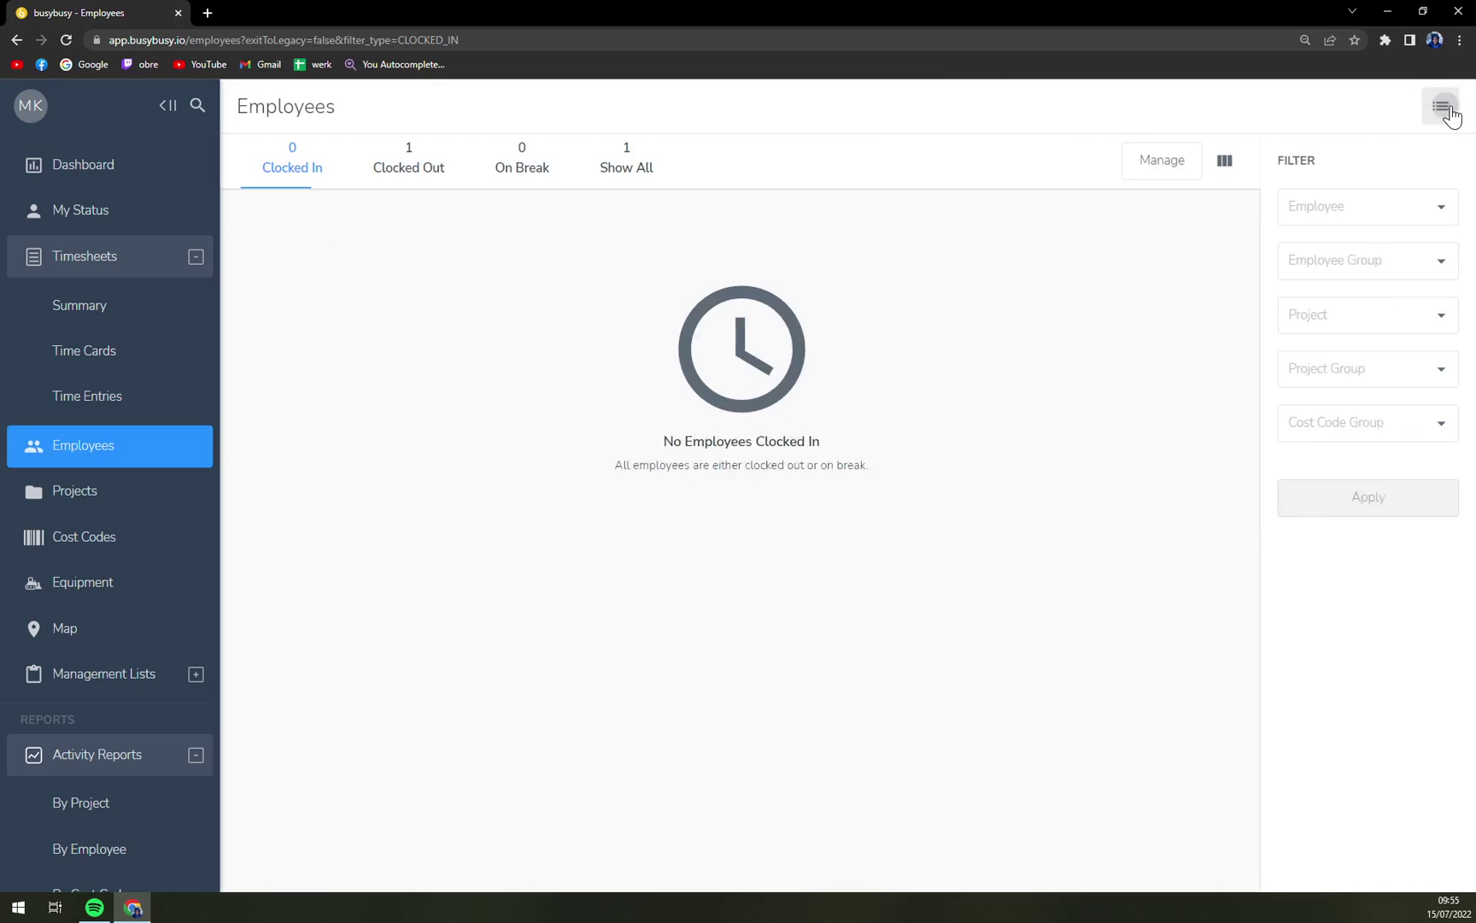
click(92, 210)
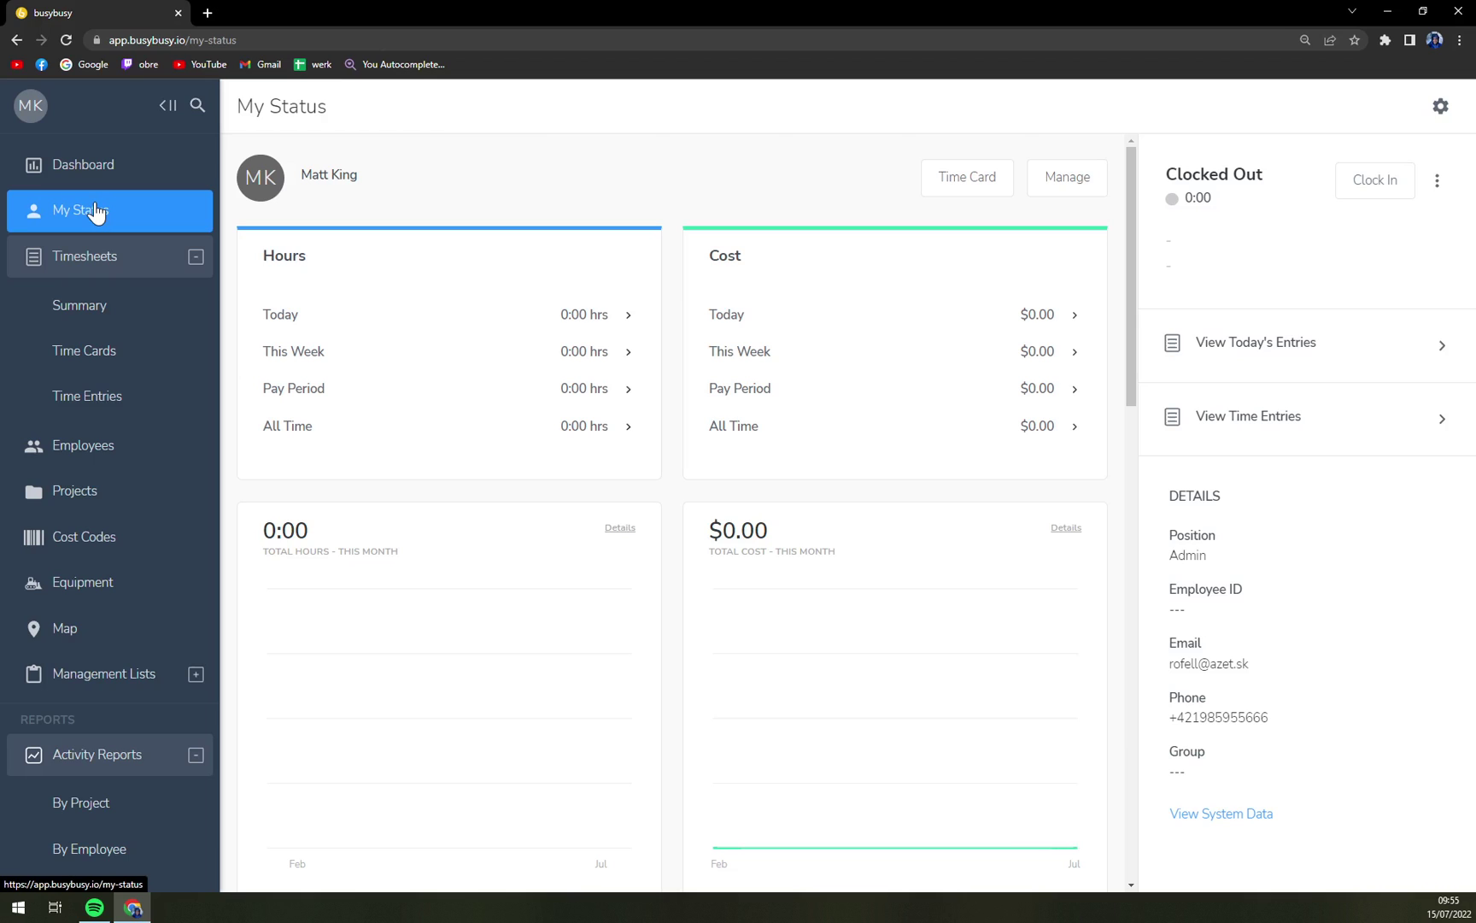
click(97, 185)
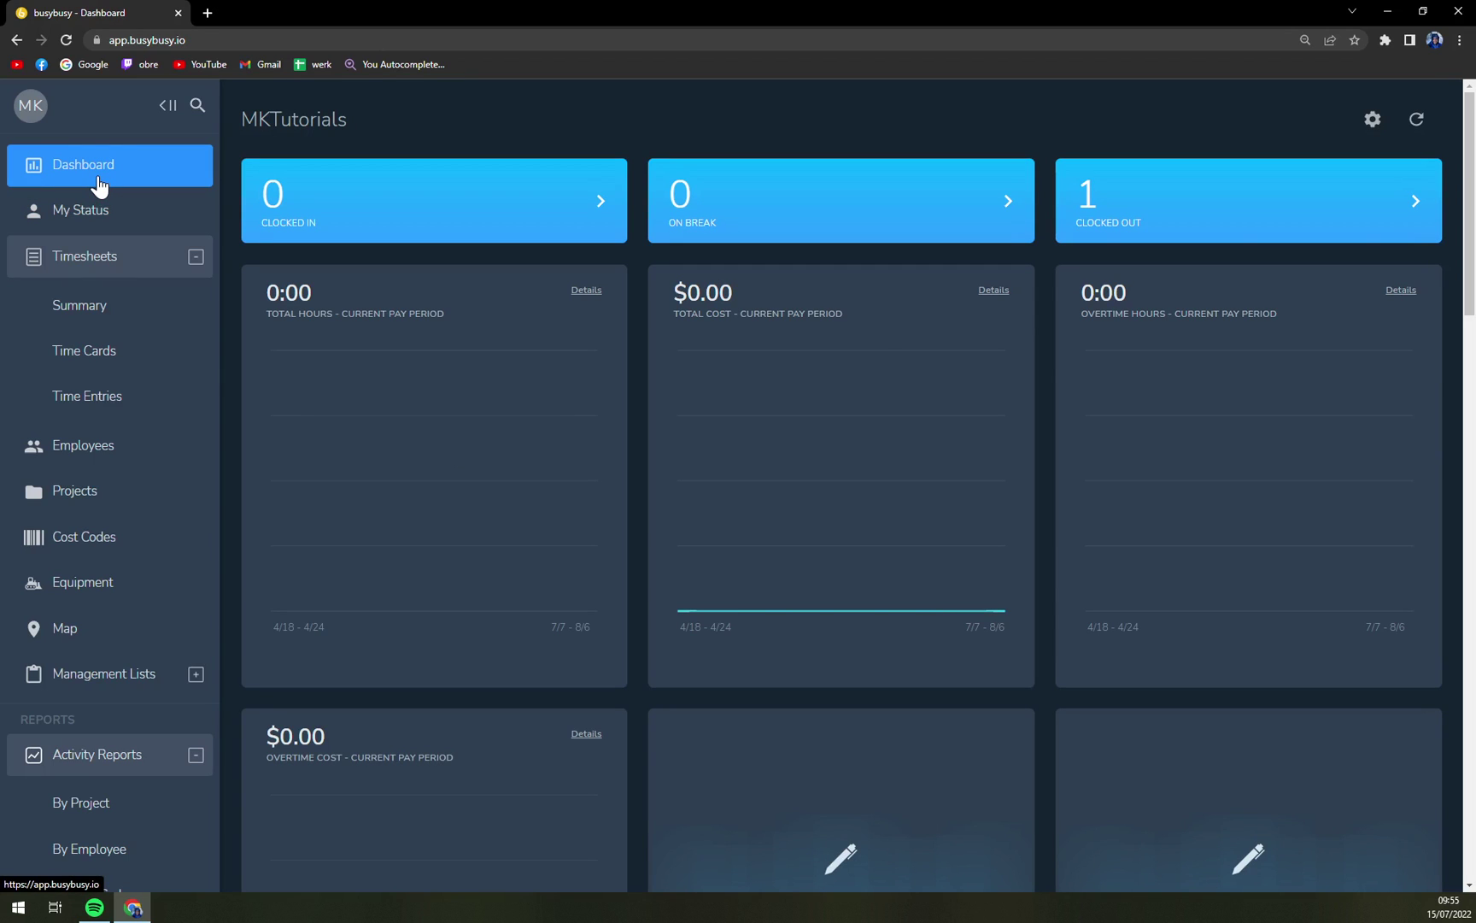
click(116, 214)
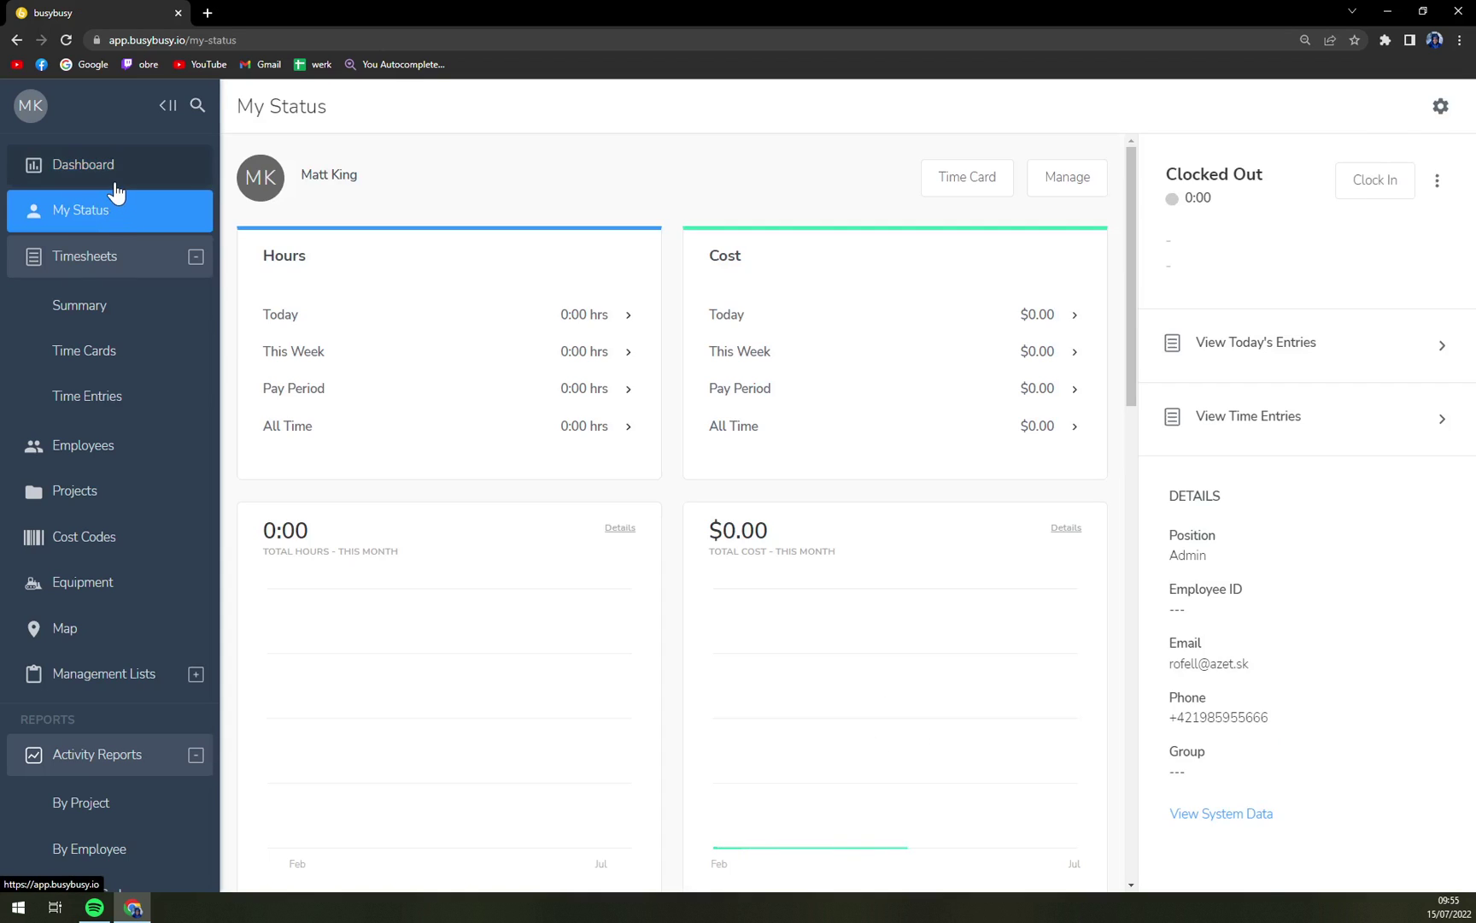
click(113, 189)
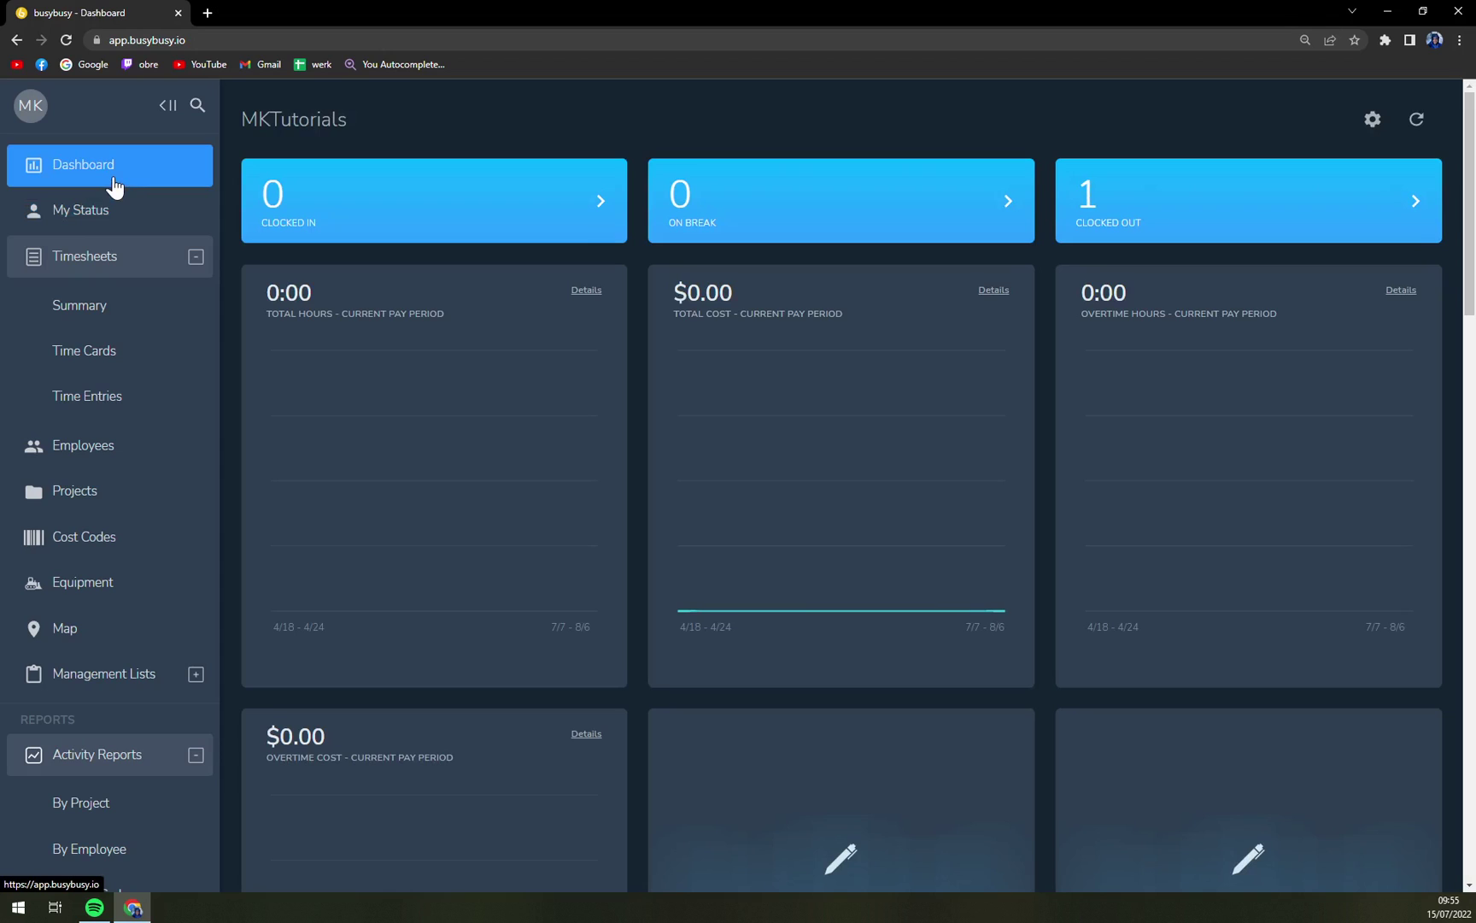